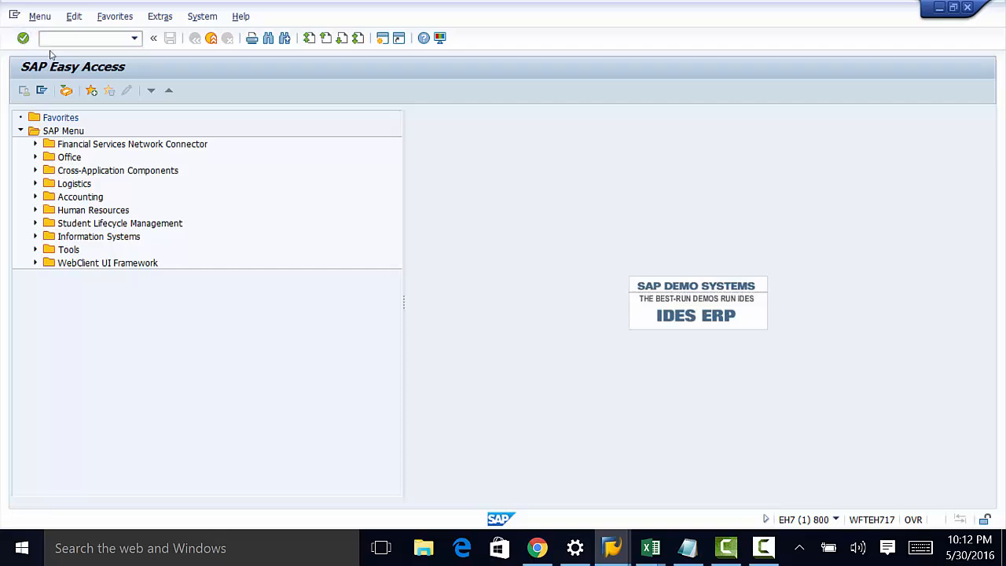
- Open the Legacy System Migration Workbench and create project EQUIP_10 with the description "Test 10"
left_click(330, 410)
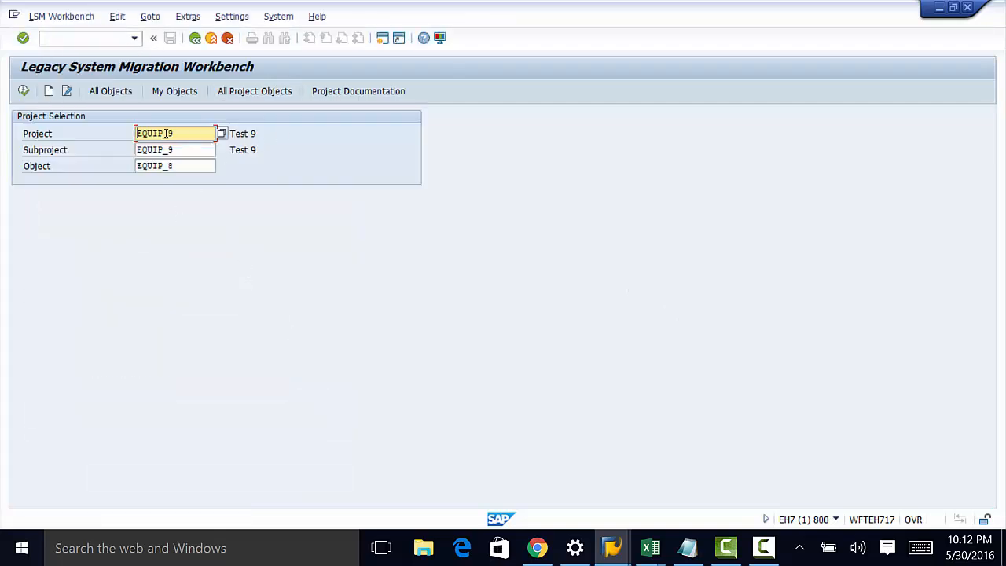
left_click(48, 91)
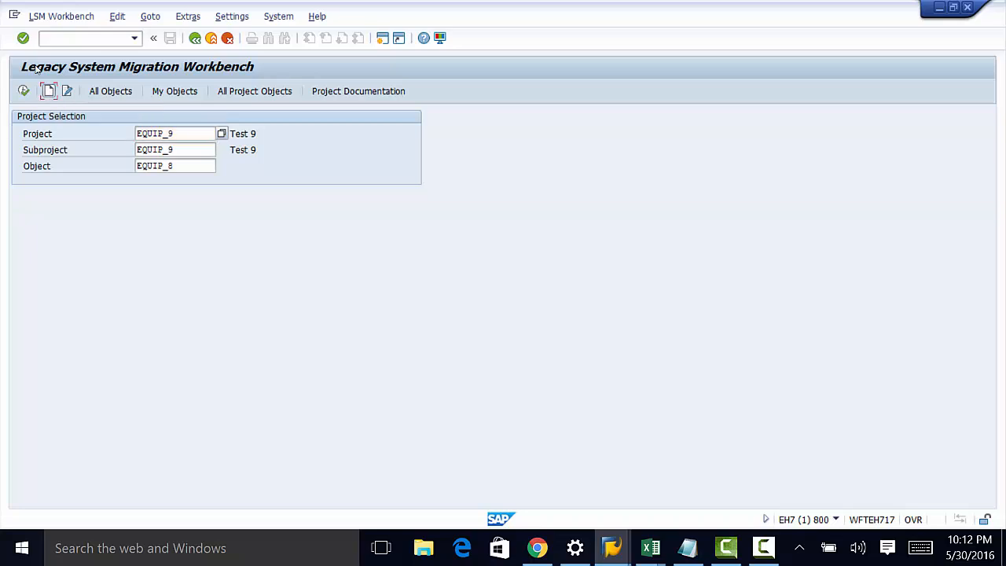
left_click(192, 205)
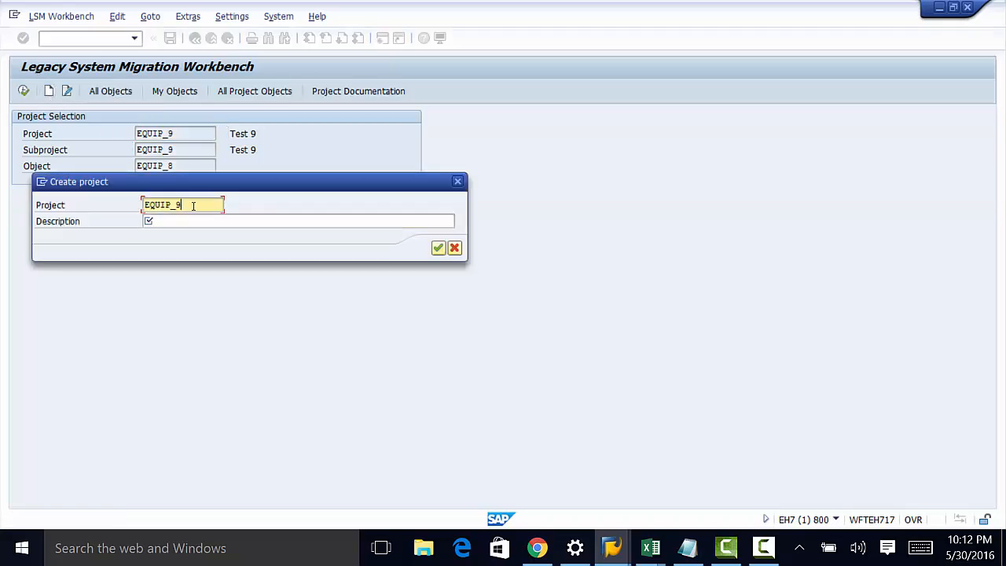
key("BackSpace")
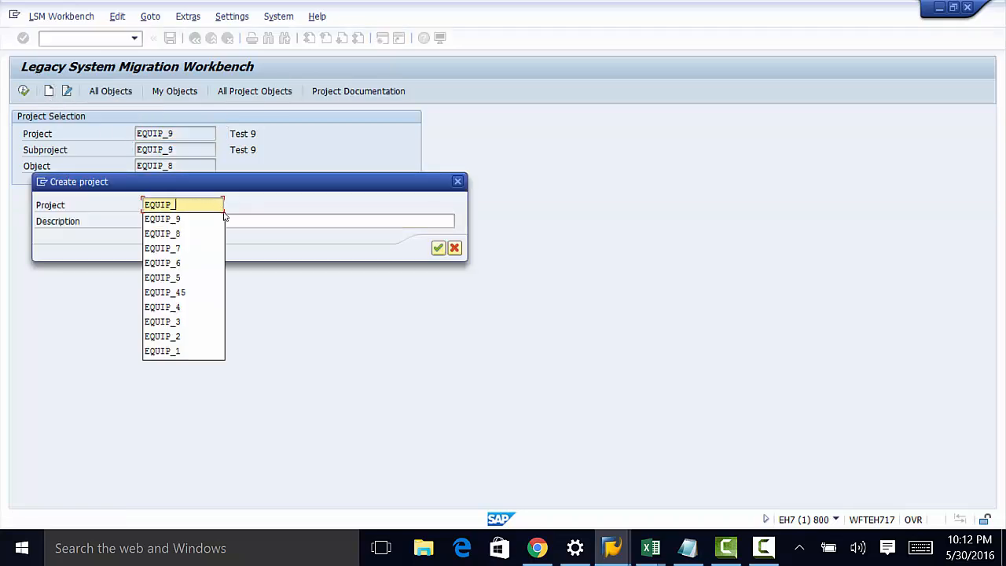
type("10")
key("Tab")
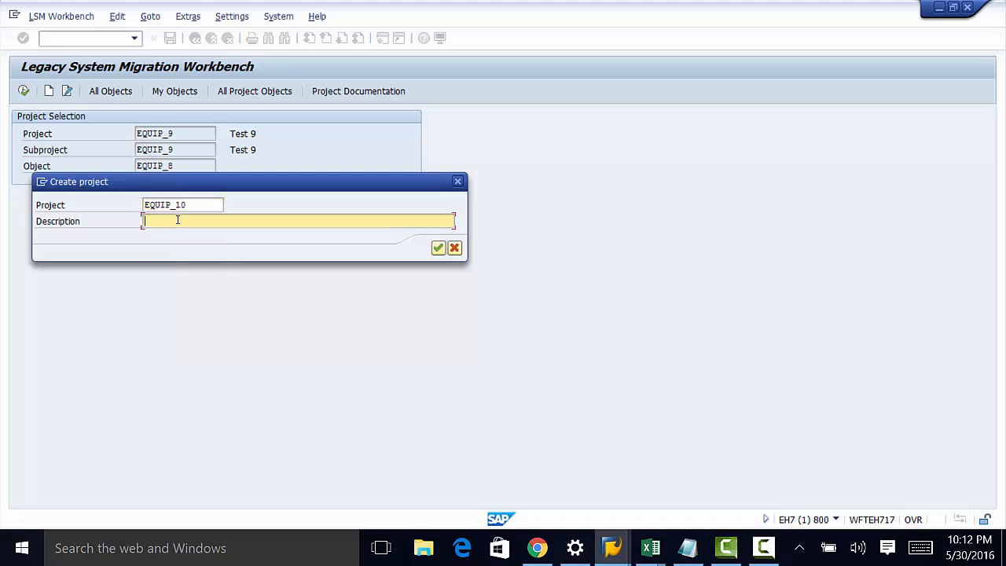
type("Test 9")
key("BackSpace")
type("10")
left_click(438, 247)
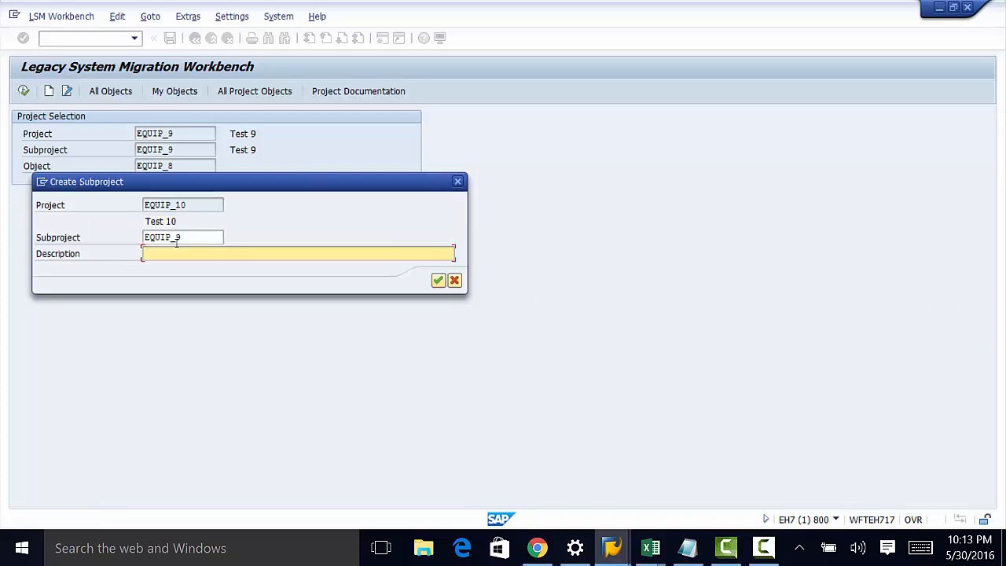
- Create subproject EQUIP_10 under the new project with the description "Test 10"
left_click(209, 237)
key("BackSpace")
type("19")
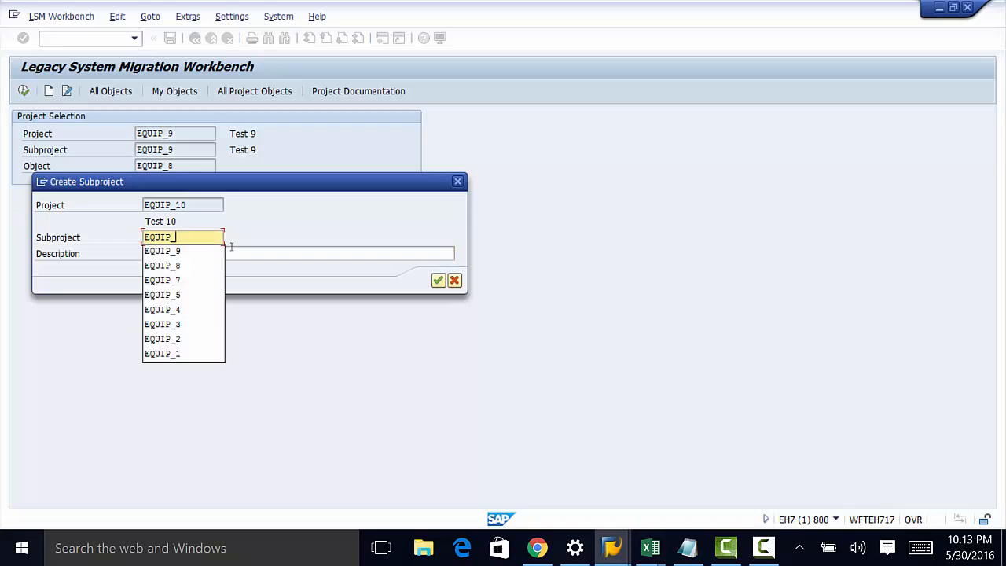
key("BackSpace")
type("0")
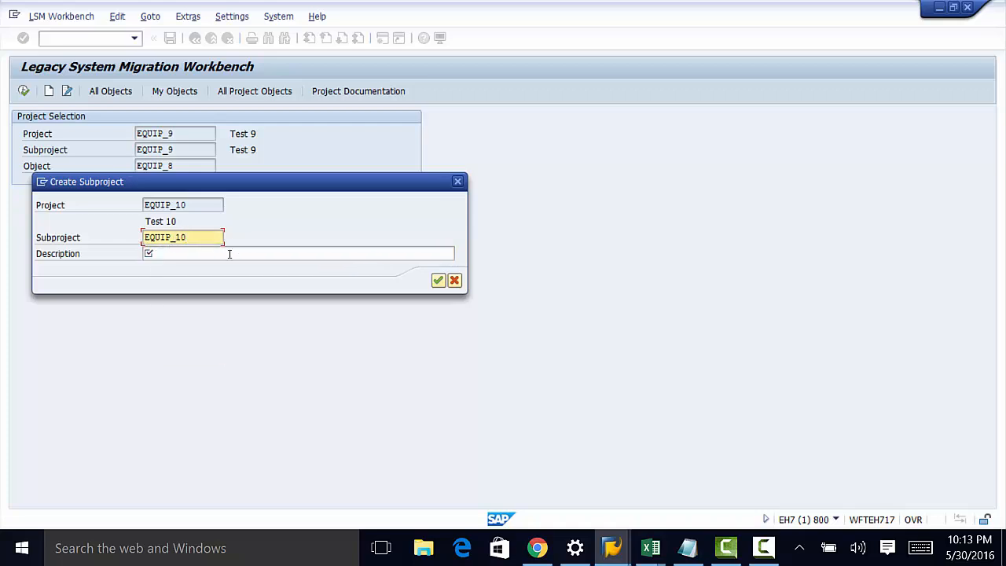
left_click(228, 254)
type("Test 9")
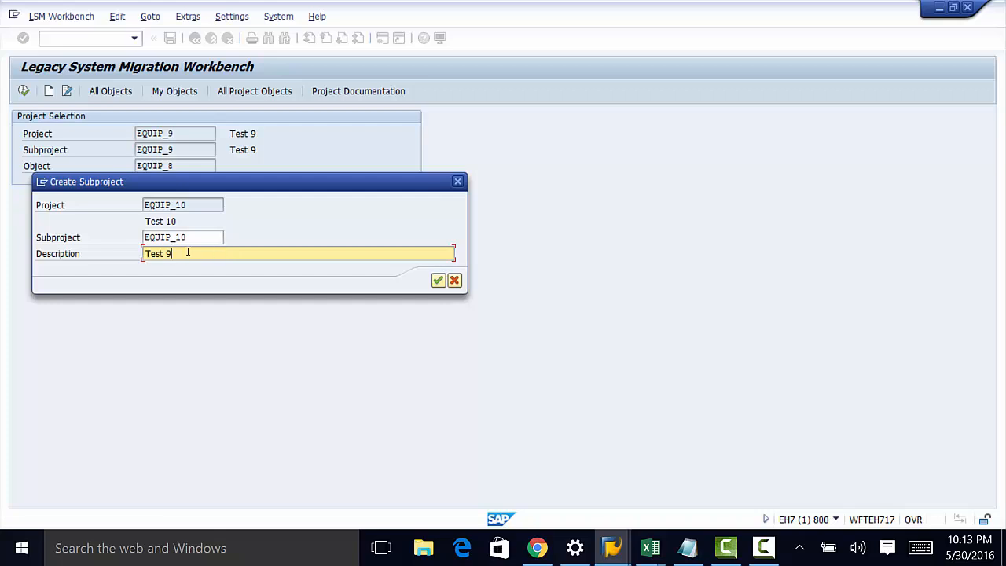
type("10")
left_click(437, 280)
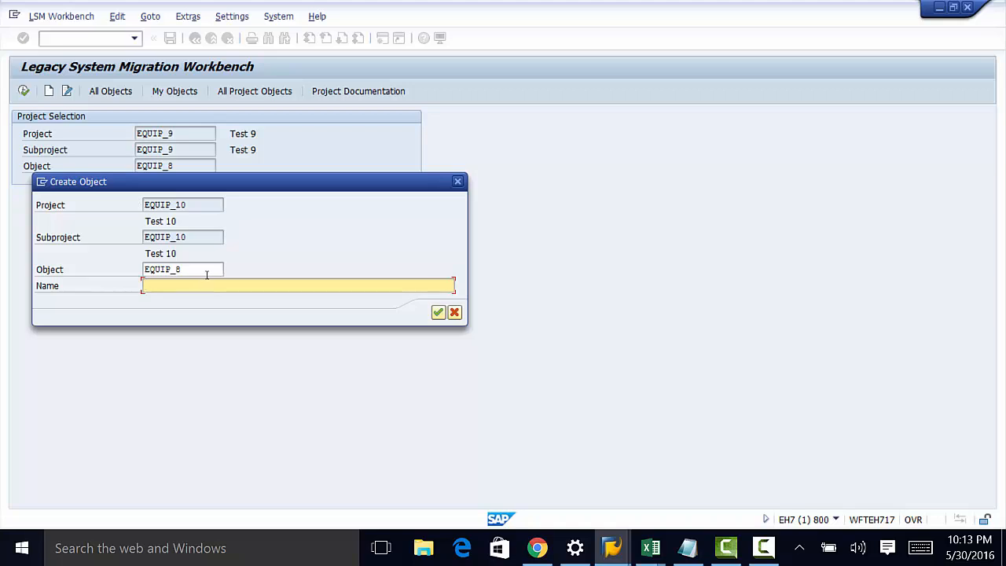
- Create object EQUIP_10 in the new subproject with the name "Test 10"
type("Test 10")
left_click(193, 270)
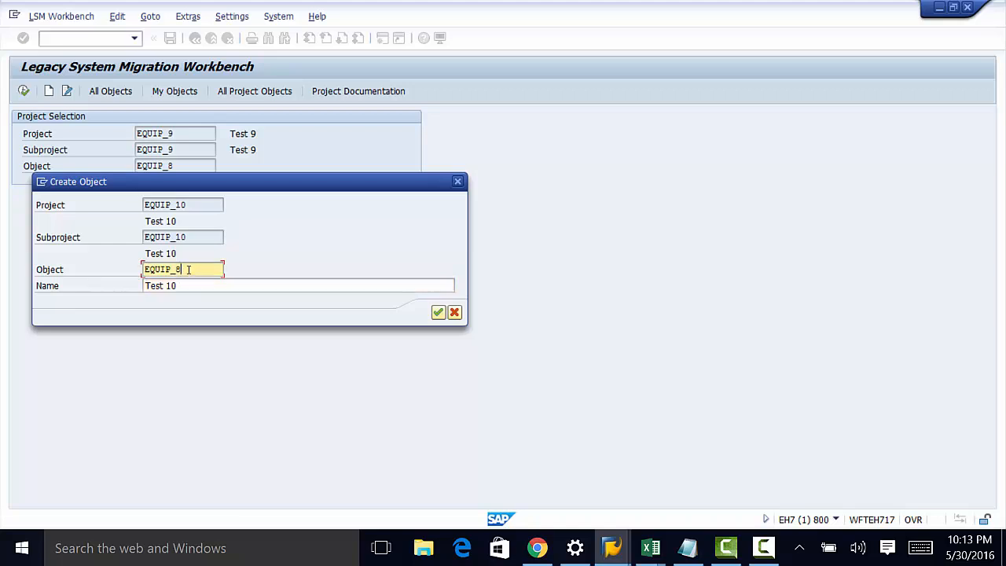
key("BackSpace")
type("10")
left_click(438, 314)
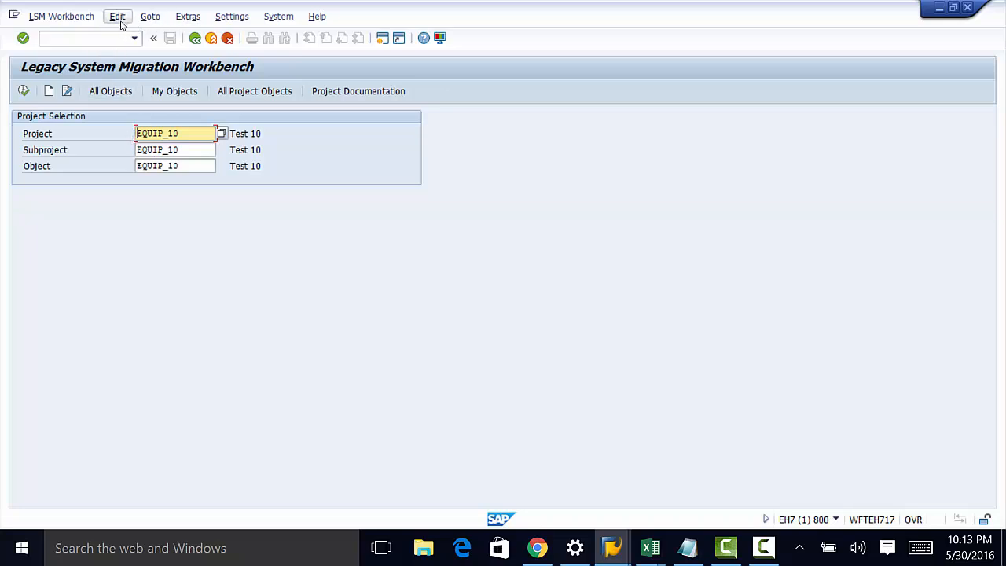
- In the project's recordings overview, create recording REC_10 with the description "Recording for equipment"
left_click(151, 19)
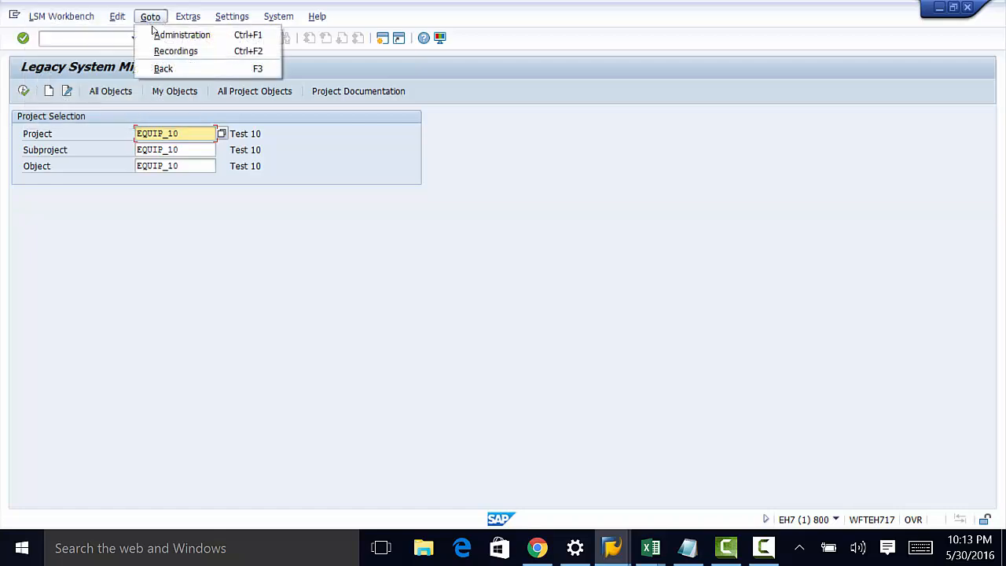
left_click(168, 52)
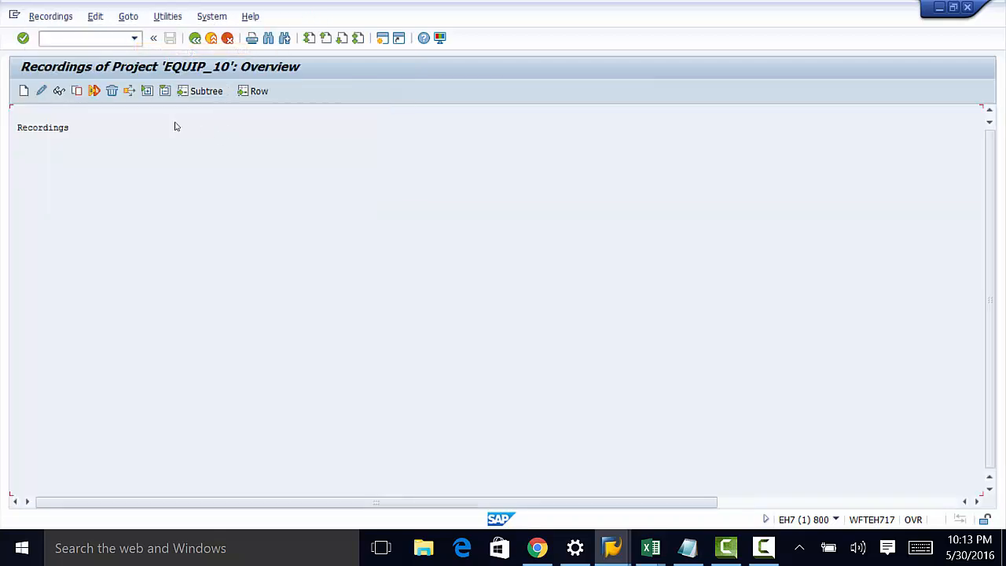
left_click(55, 130)
left_click(24, 91)
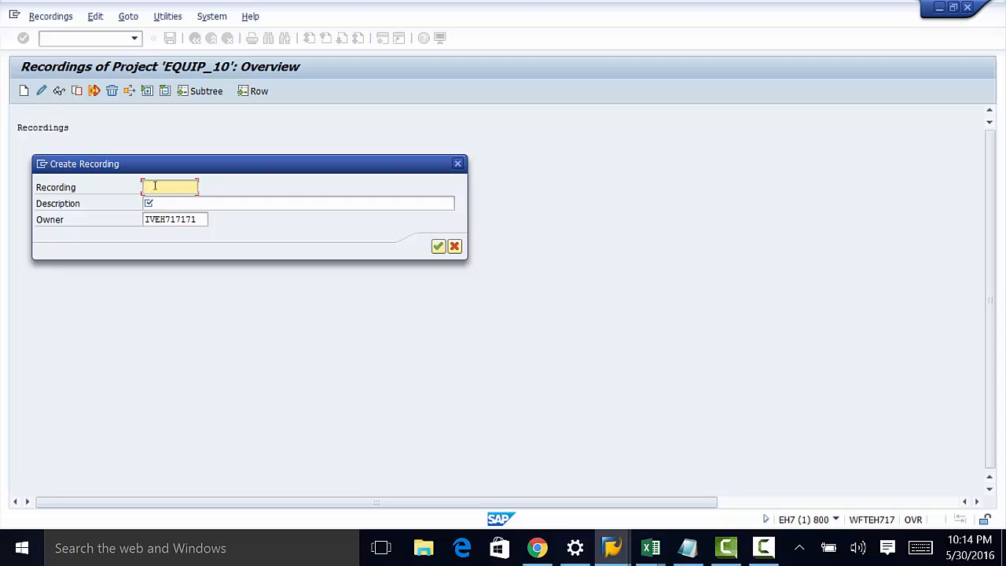
type("RE")
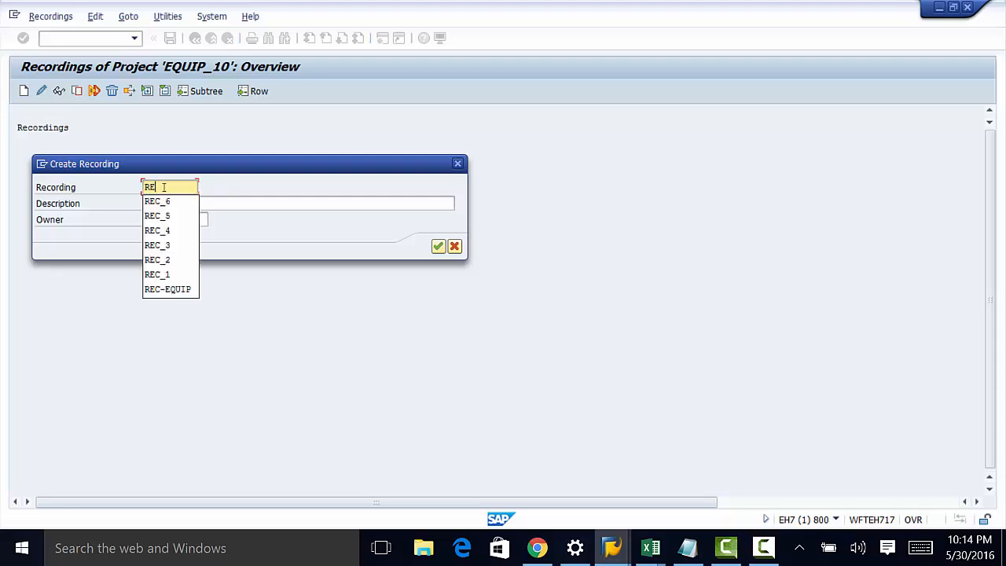
left_click(161, 201)
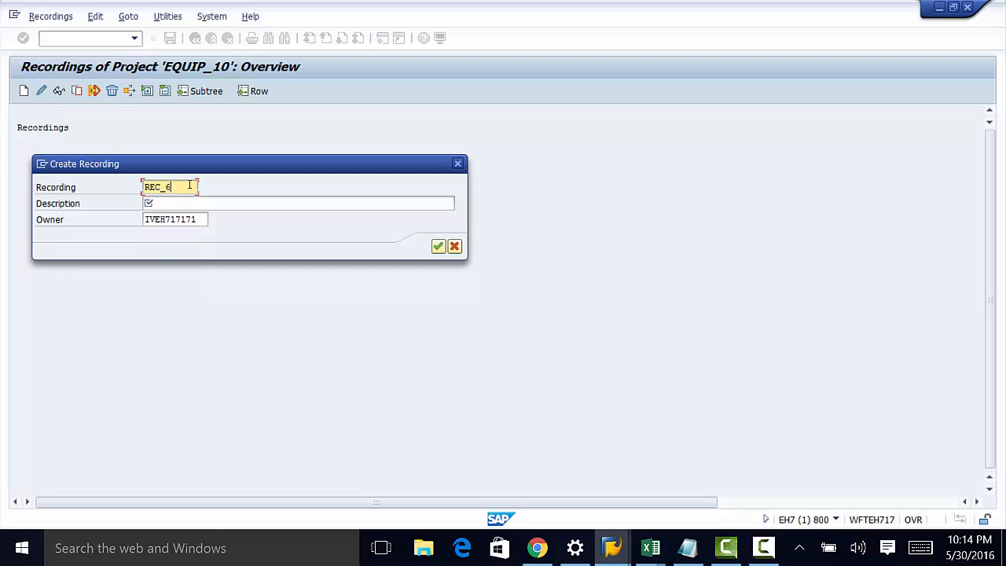
key("BackSpace")
type("10")
left_click(194, 201)
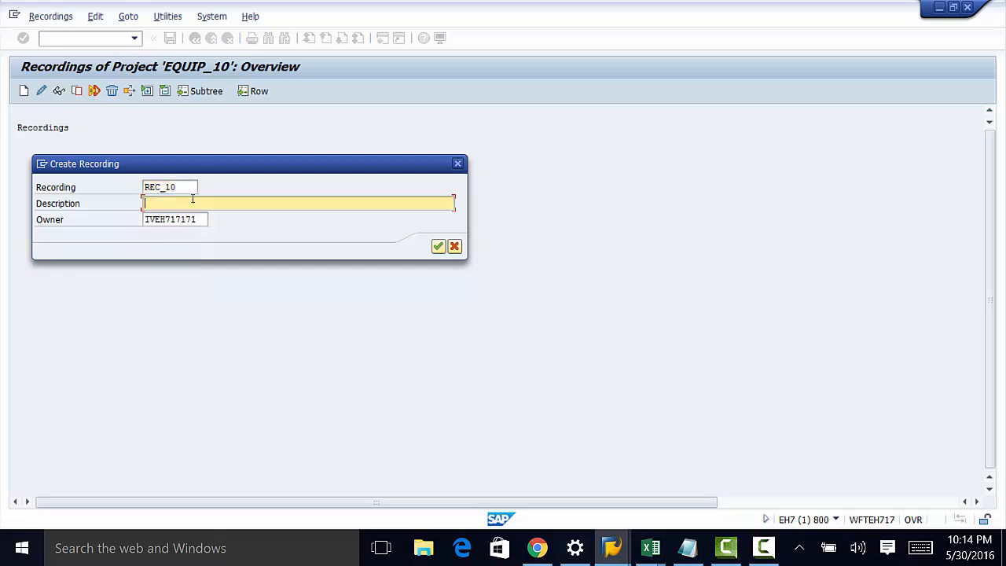
type("Recording for eequipment")
left_click(438, 247)
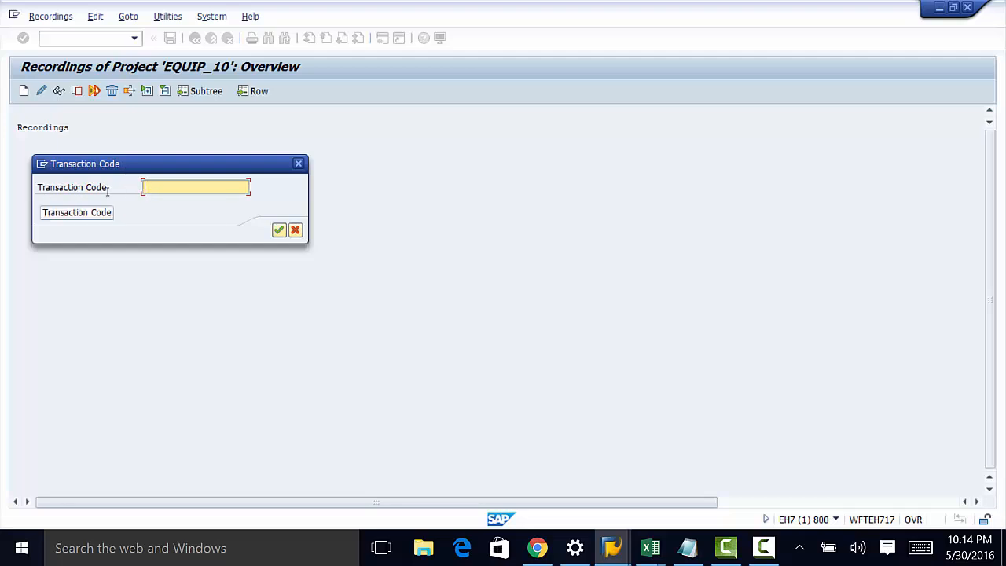
- Start recording transaction ie01 for creating equipment
type("ie")
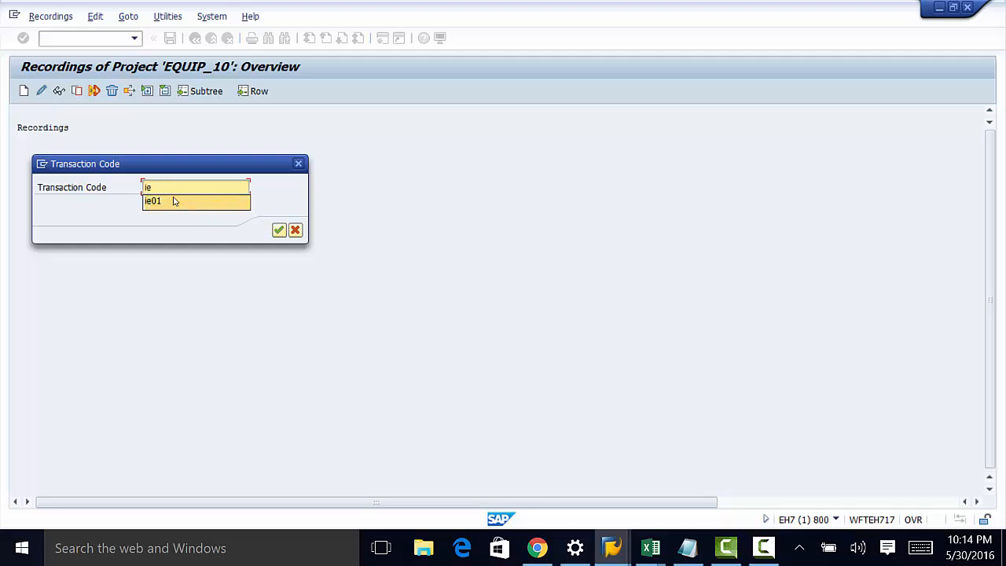
left_click(176, 202)
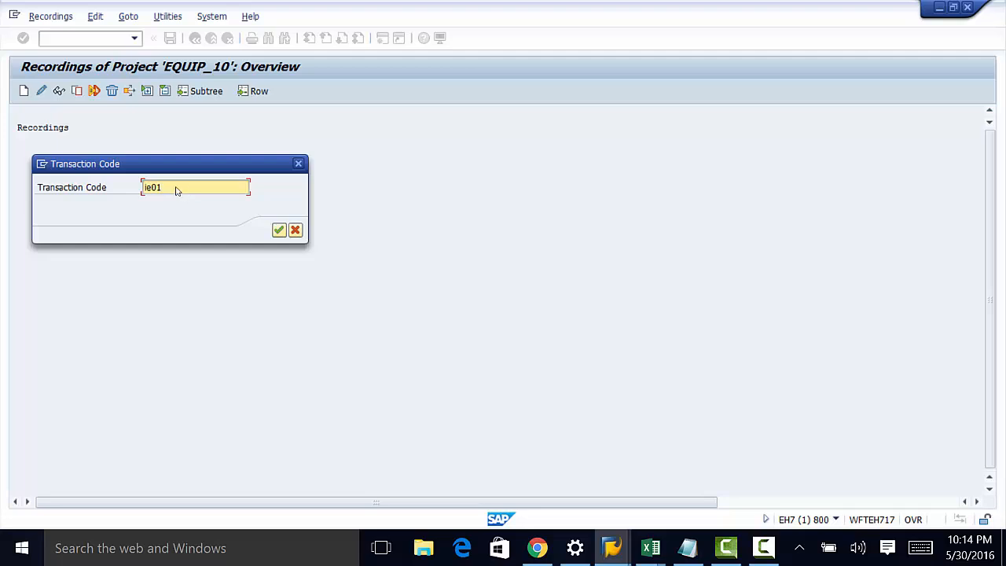
left_click(280, 230)
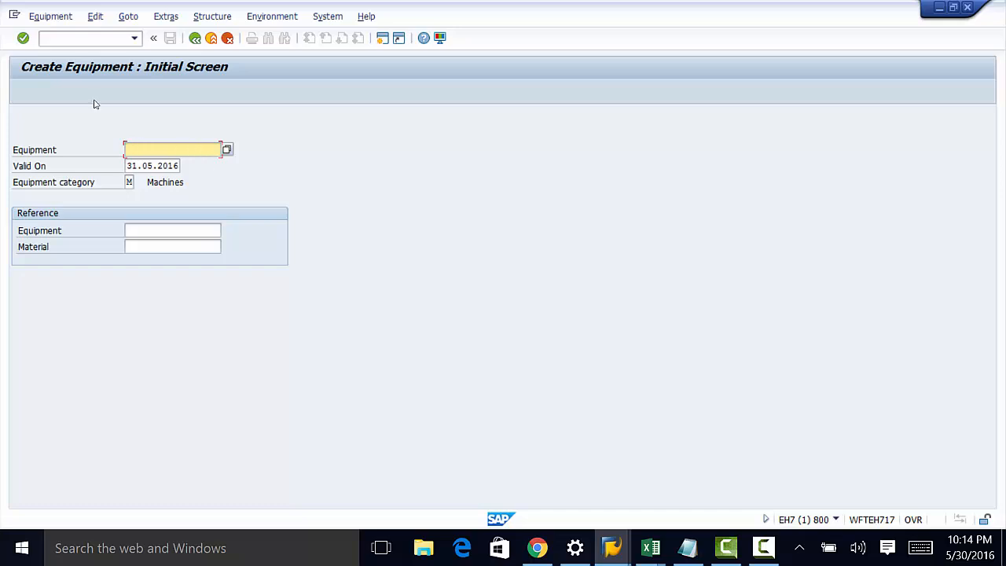
- Continue past the initial screen with category M, then describe the equipment as "Compressor" and assign object type 1008
left_click(23, 38)
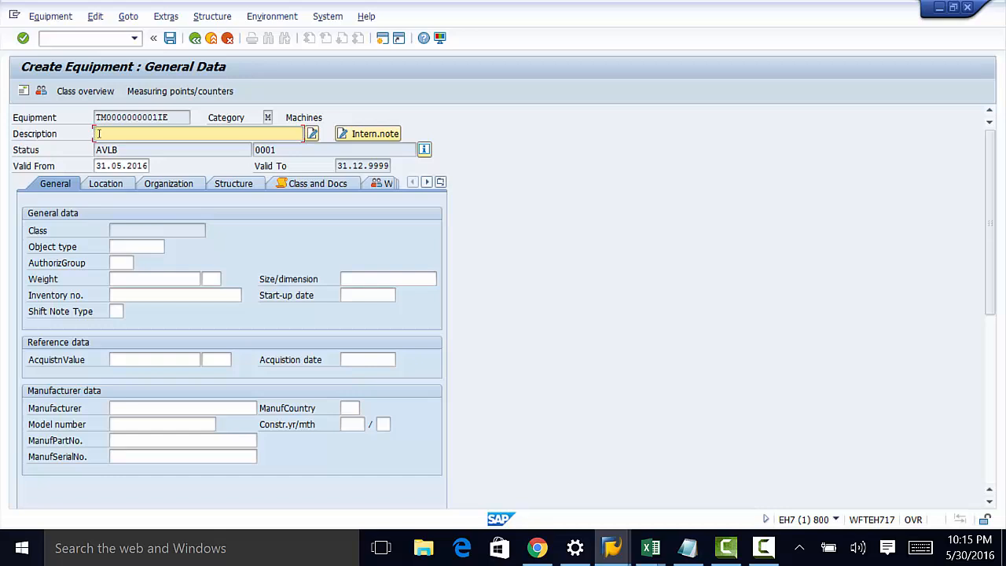
type("Co")
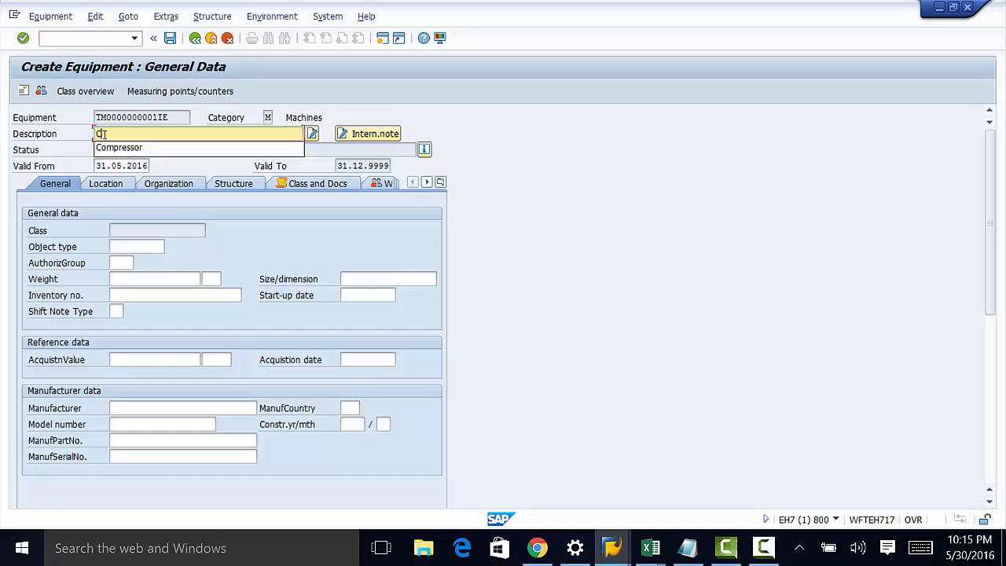
left_click(145, 149)
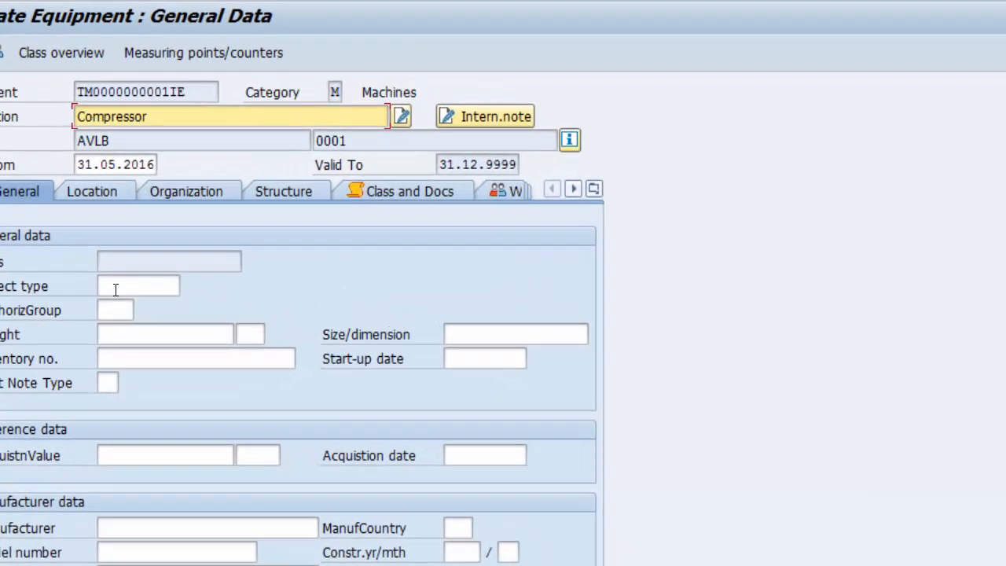
left_click(133, 275)
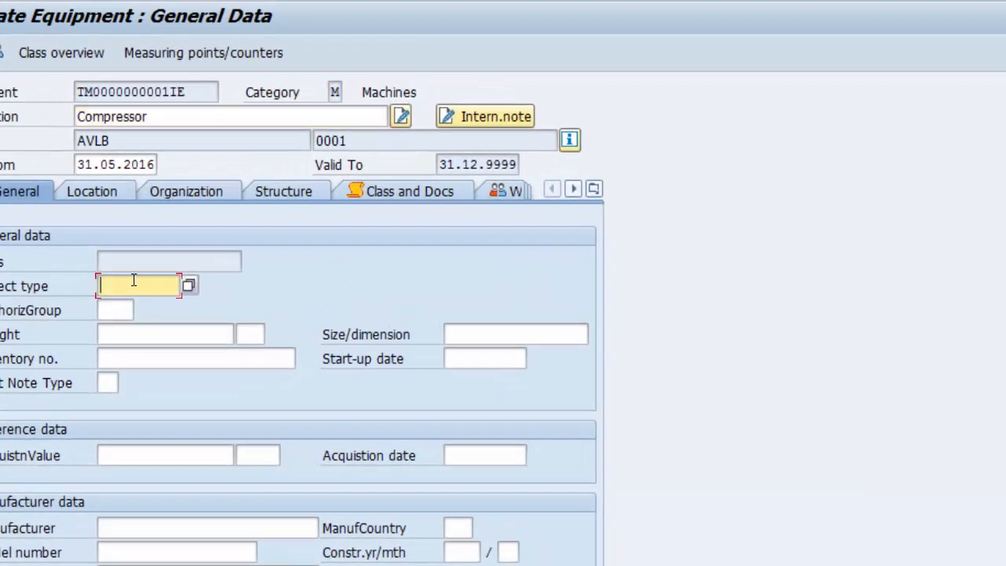
left_click(188, 286)
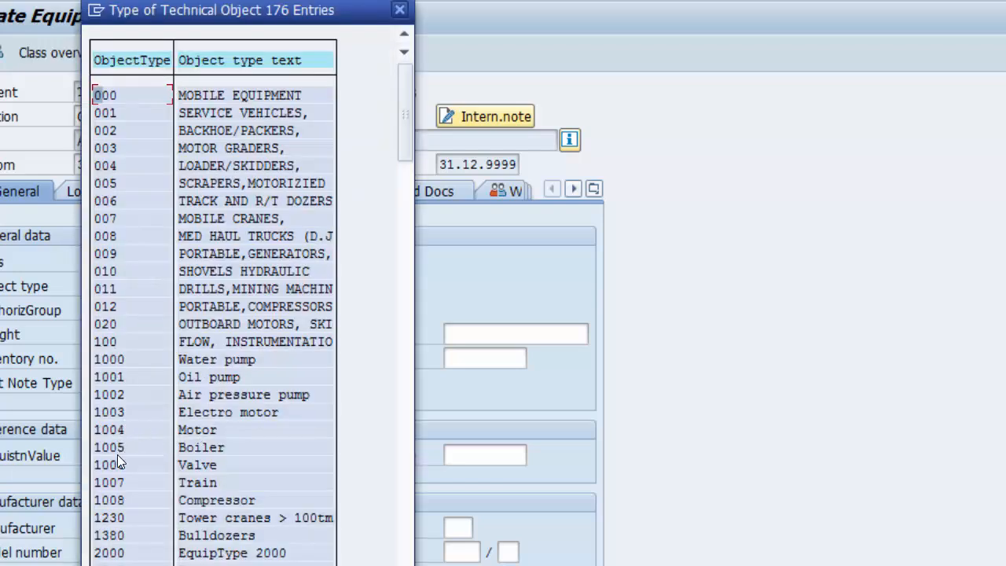
left_click(112, 499)
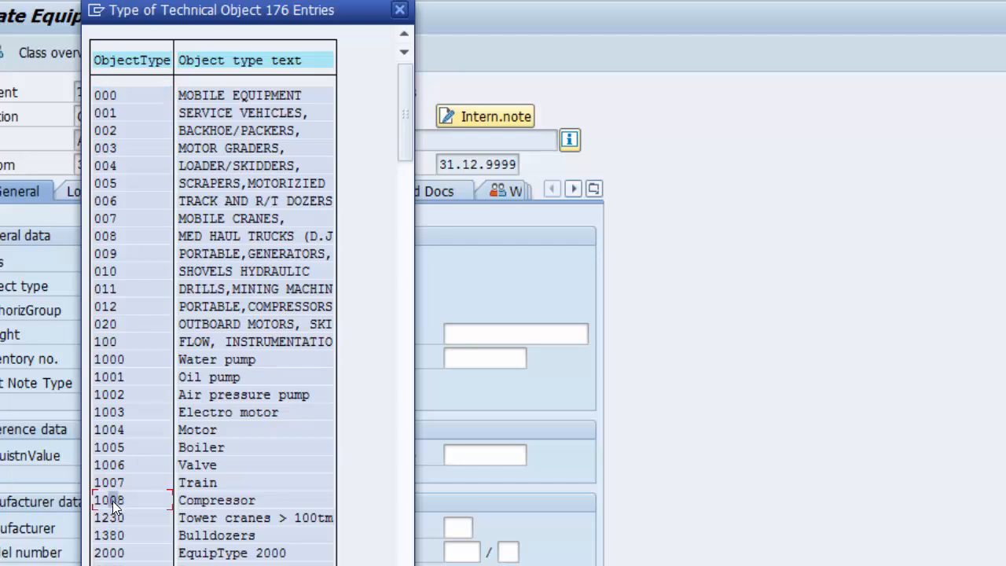
double_click(107, 500)
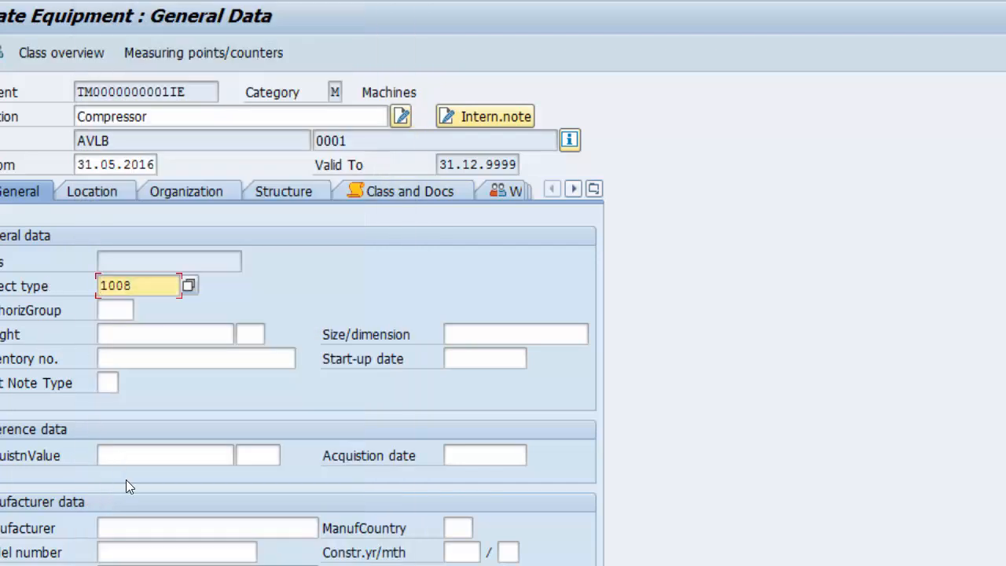
- Set the equipment's manufacturer to Danfoss and its model number to "Model T"
left_click(124, 529)
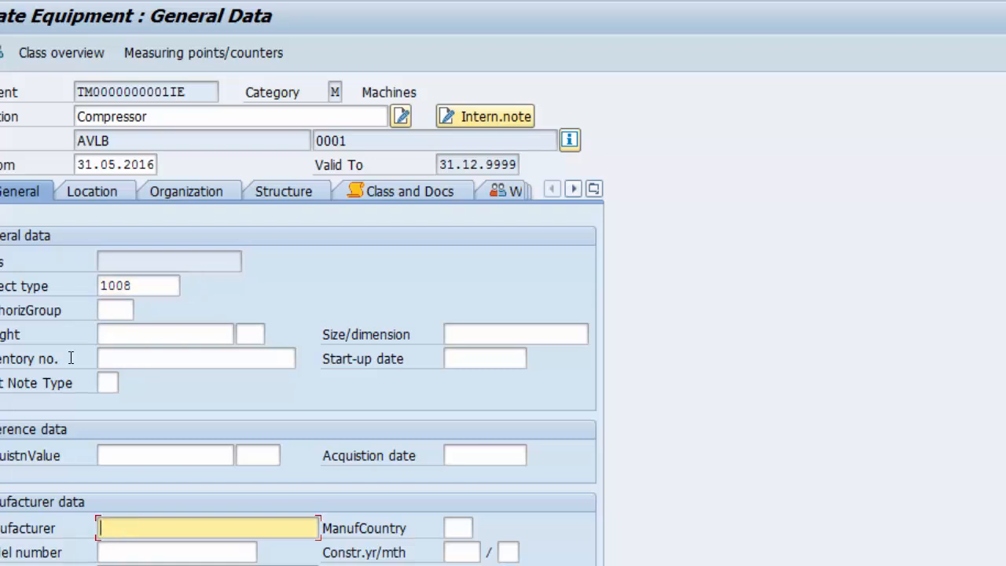
type("da")
left_click(125, 549)
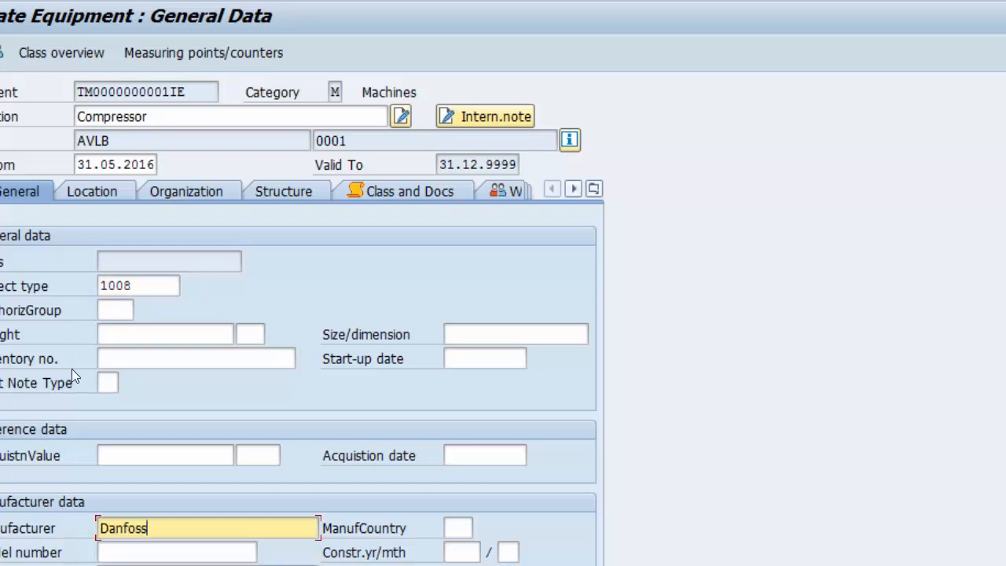
left_click(127, 552)
type("m")
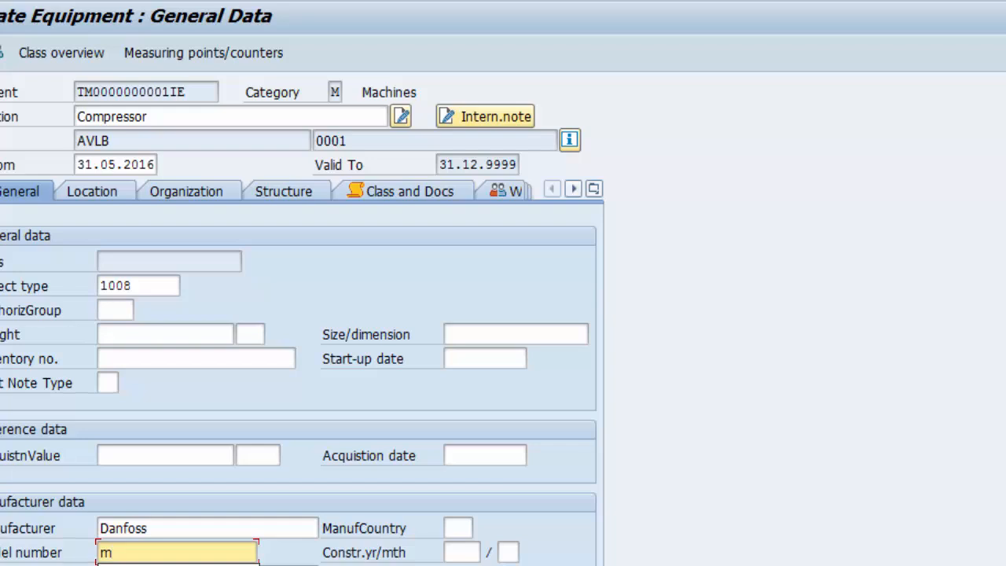
type("odel T")
left_click(160, 562)
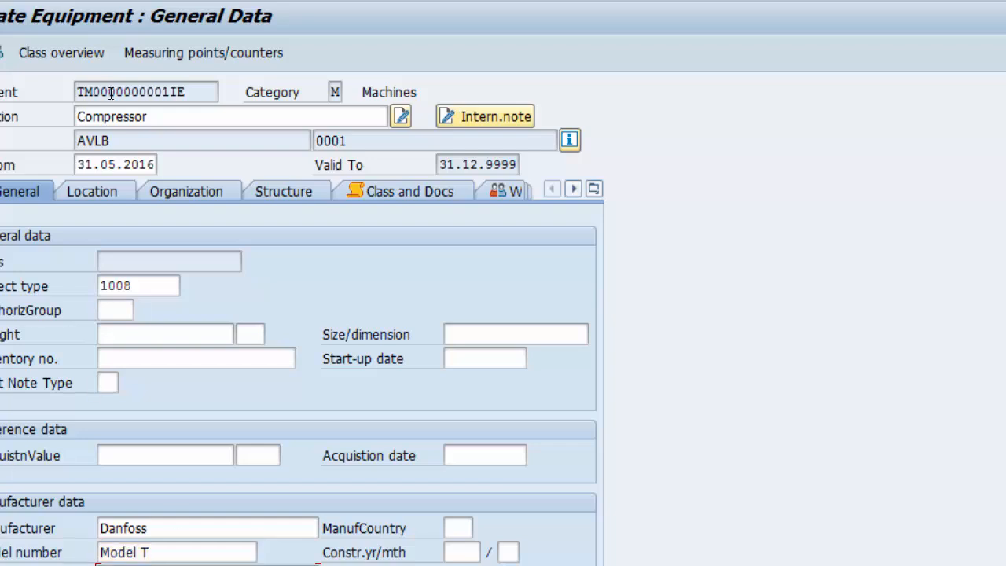
- In the equipment's location data, set the maintenance plant to 3000 and the location to 1, Production Area 3000/01
left_click(97, 193)
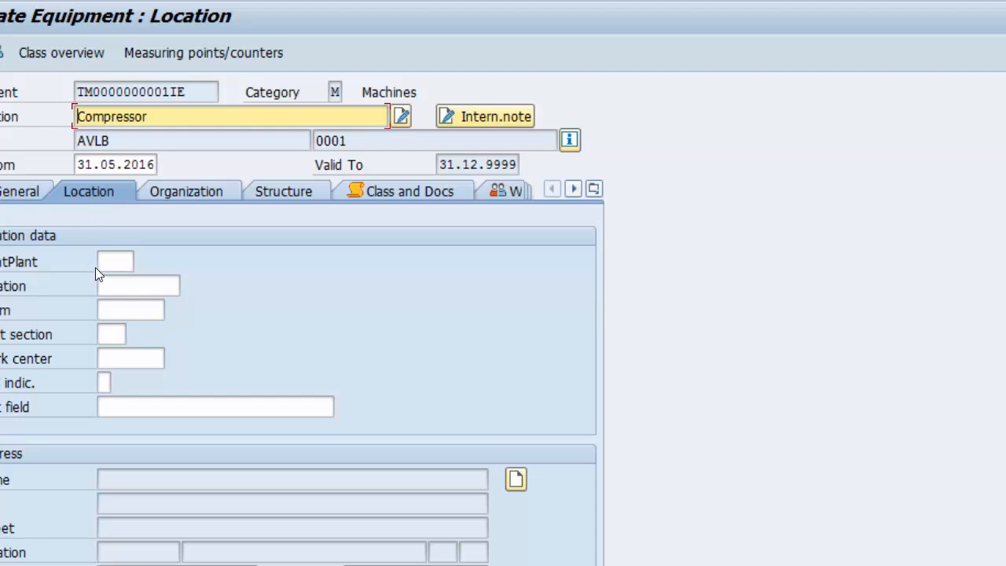
left_click(110, 261)
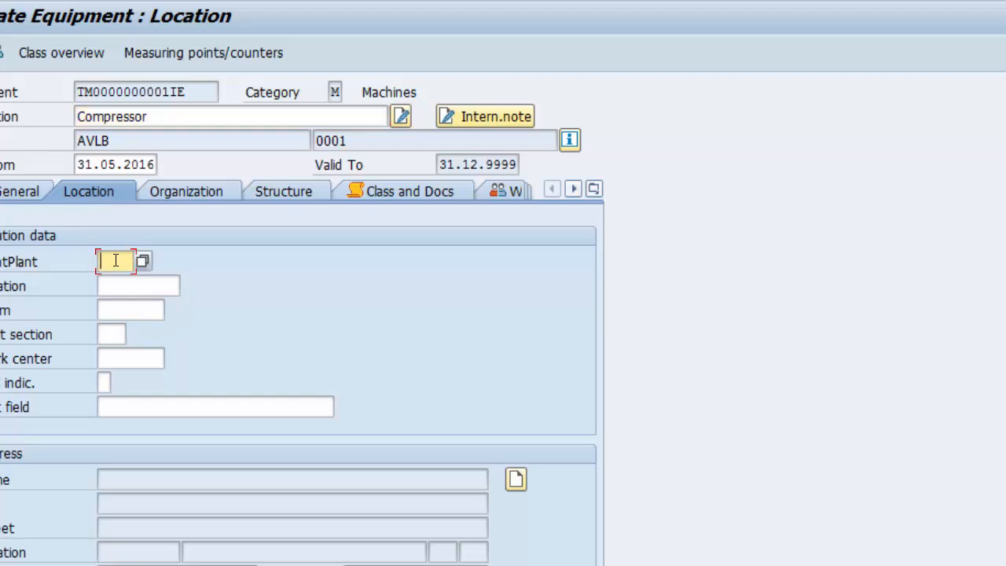
type("3000")
left_click(115, 288)
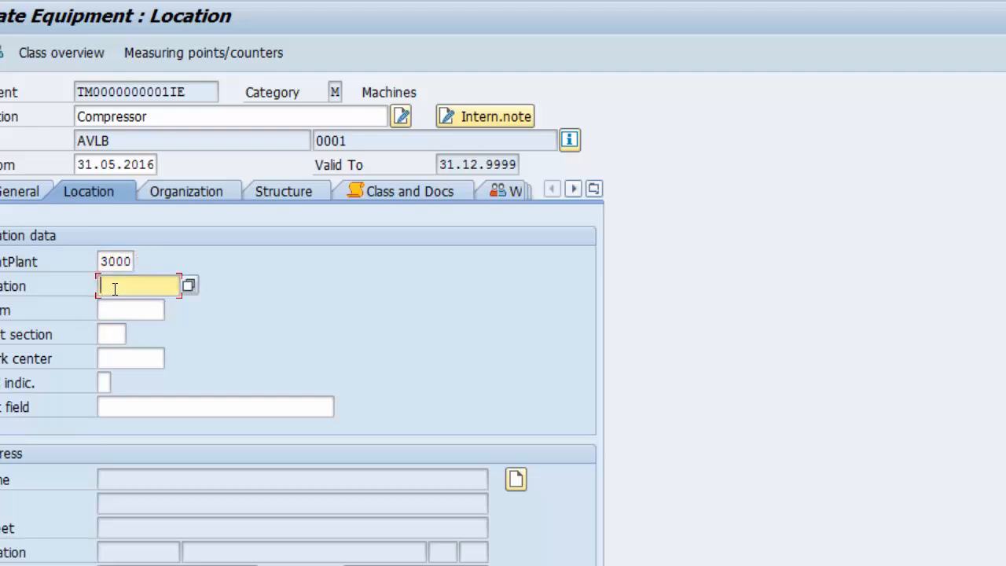
left_click(189, 287)
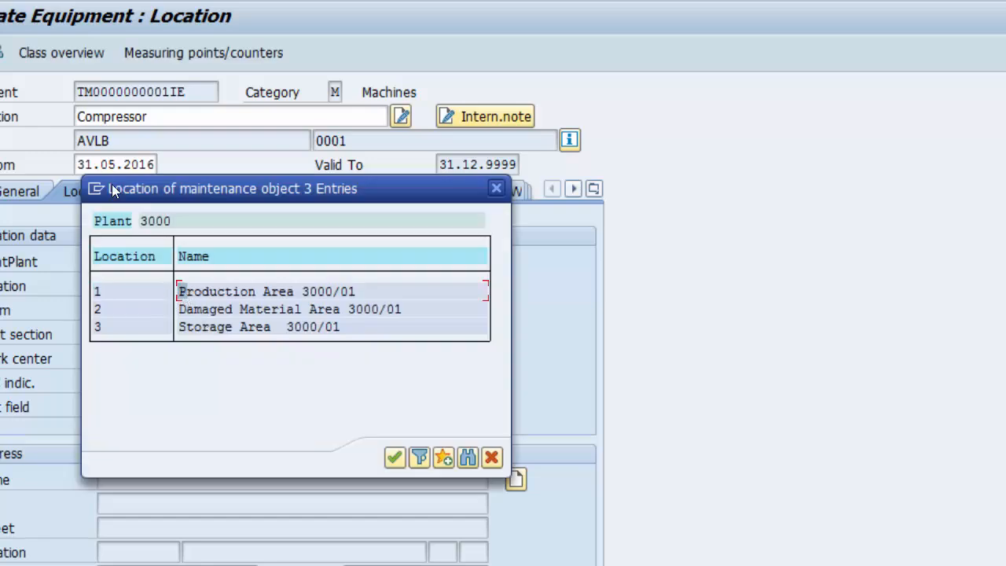
double_click(180, 293)
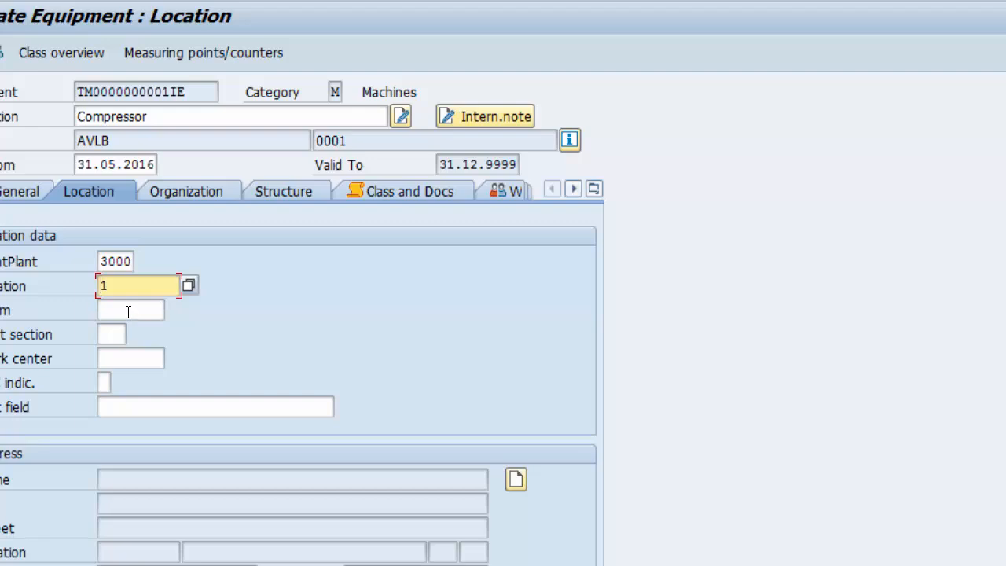
- Set the equipment's ABC indicator to B, Reduced prod. loss
left_click(104, 383)
left_click(120, 383)
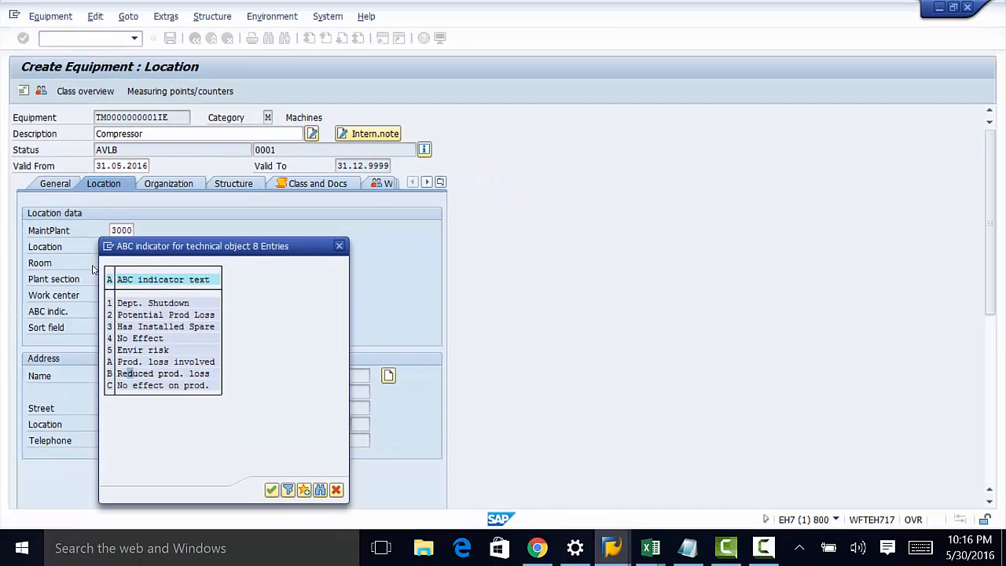
key("Return")
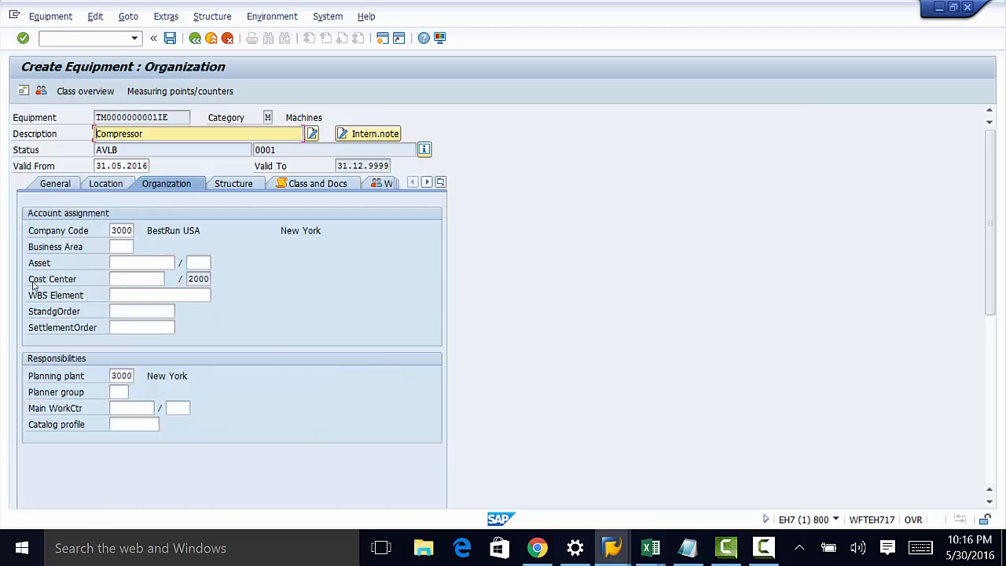
- In the equipment's organization data, assign cost center 328 and planner group UT7
left_click(128, 281)
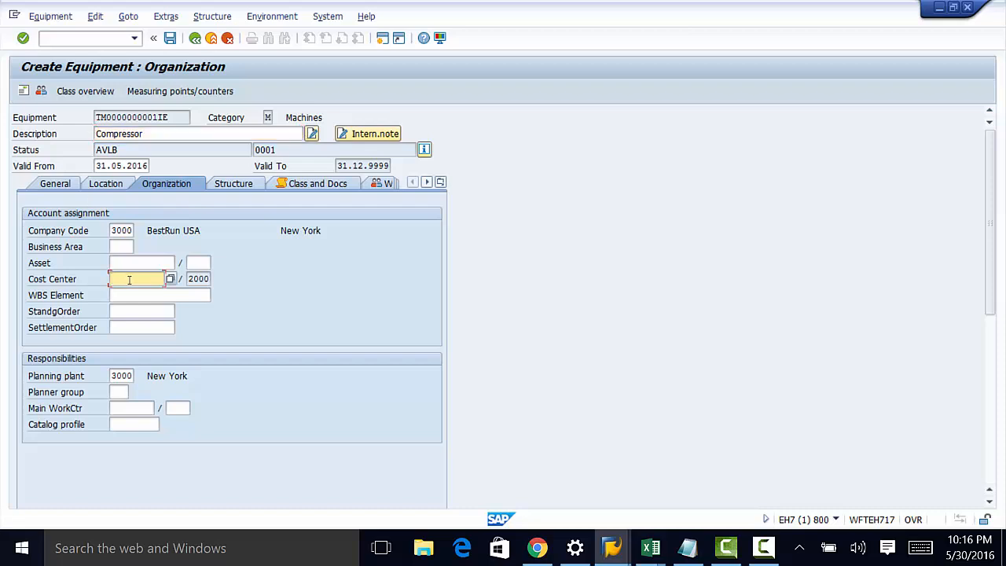
type("3")
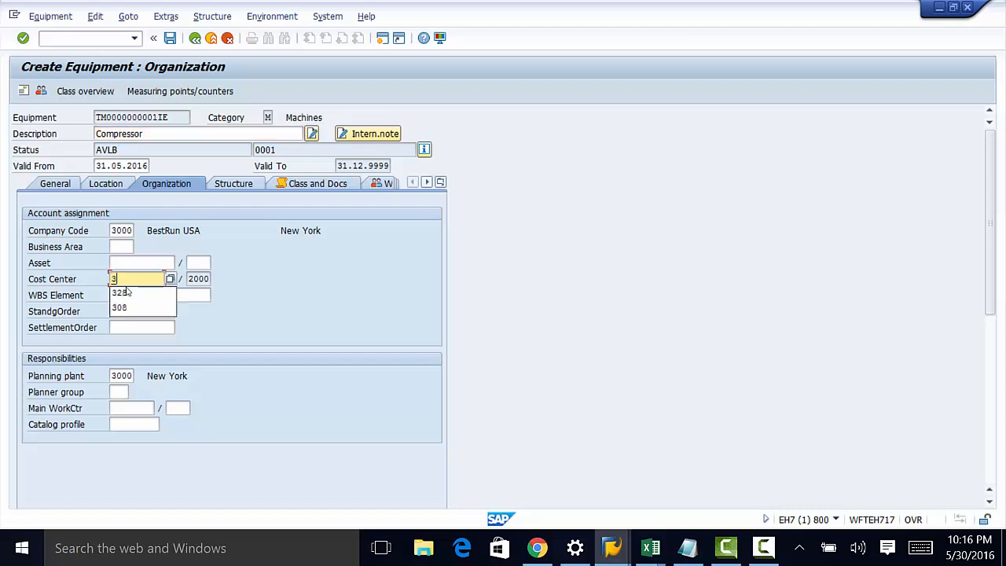
left_click(123, 291)
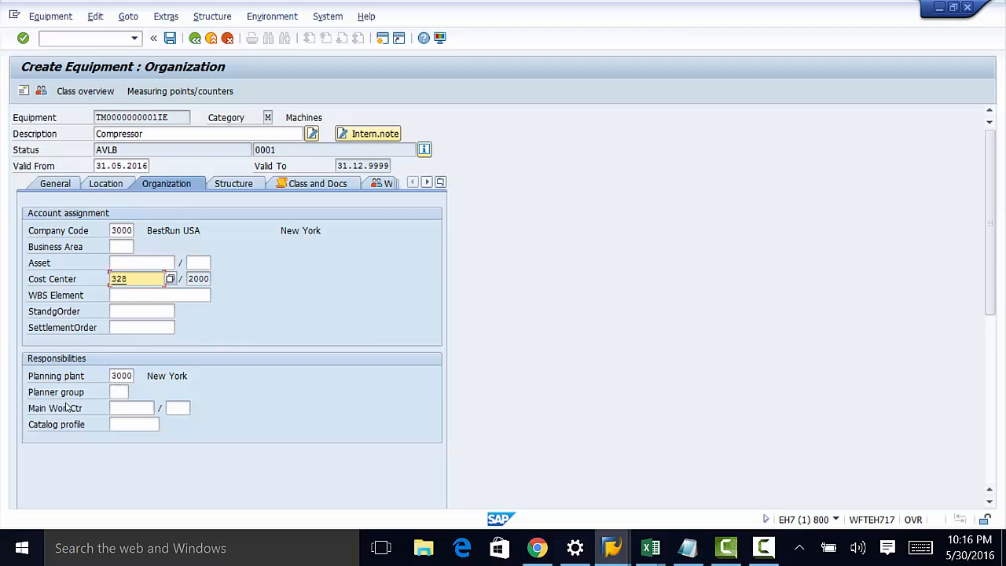
left_click(116, 392)
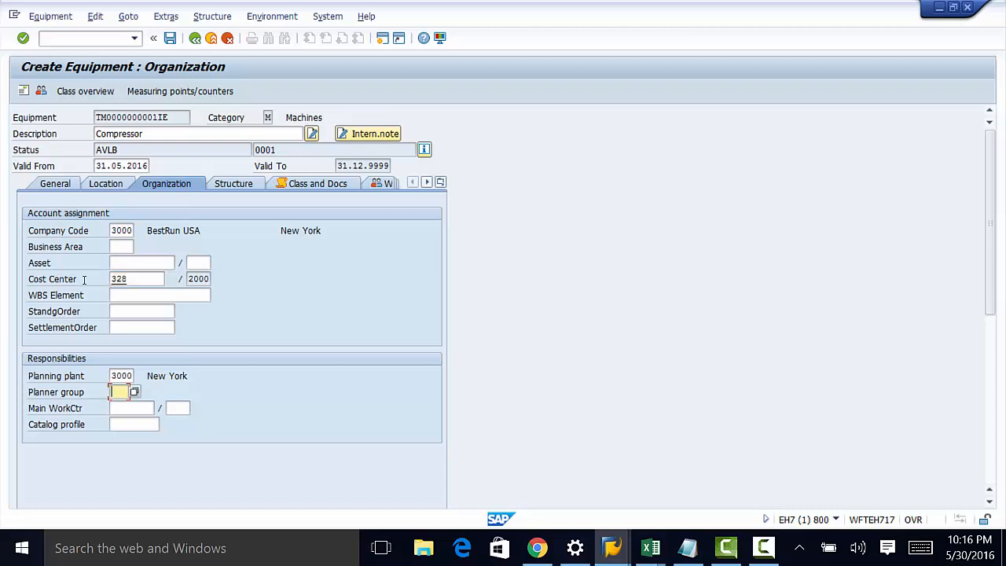
left_click(134, 392)
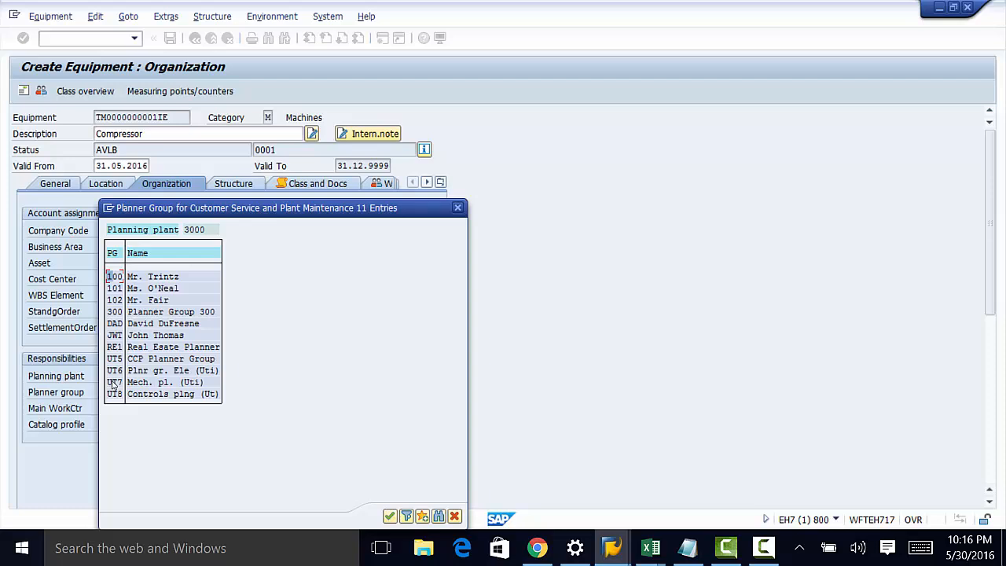
double_click(113, 382)
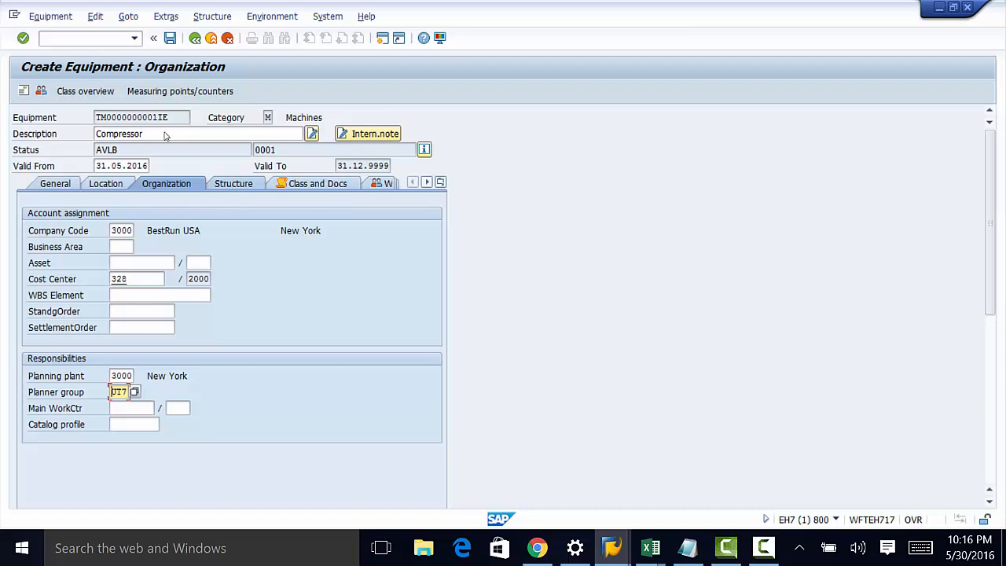
- Install the equipment at functional location UT-NPG-01-CCS-P12 and save it to finish the transaction recording
left_click(232, 189)
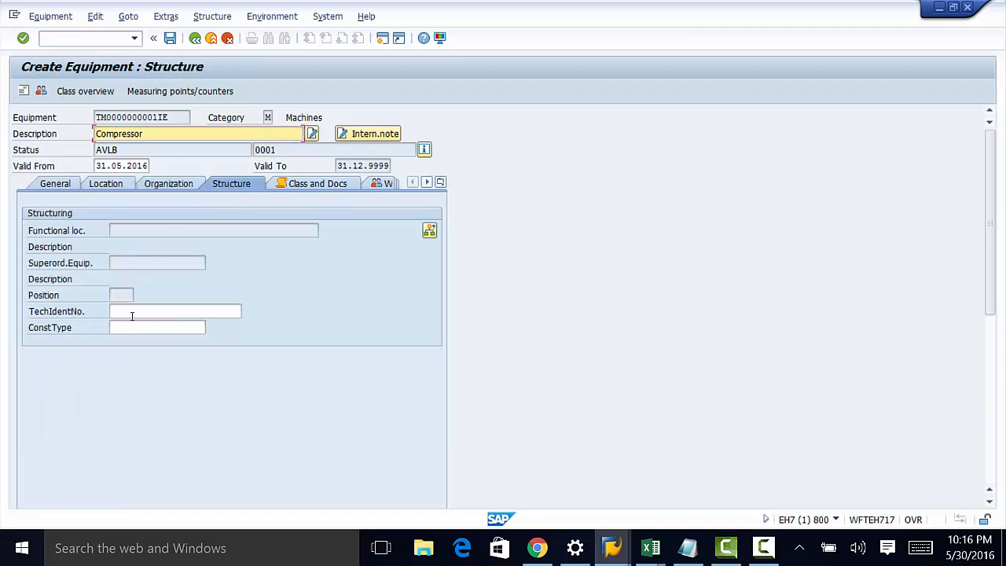
left_click(132, 312)
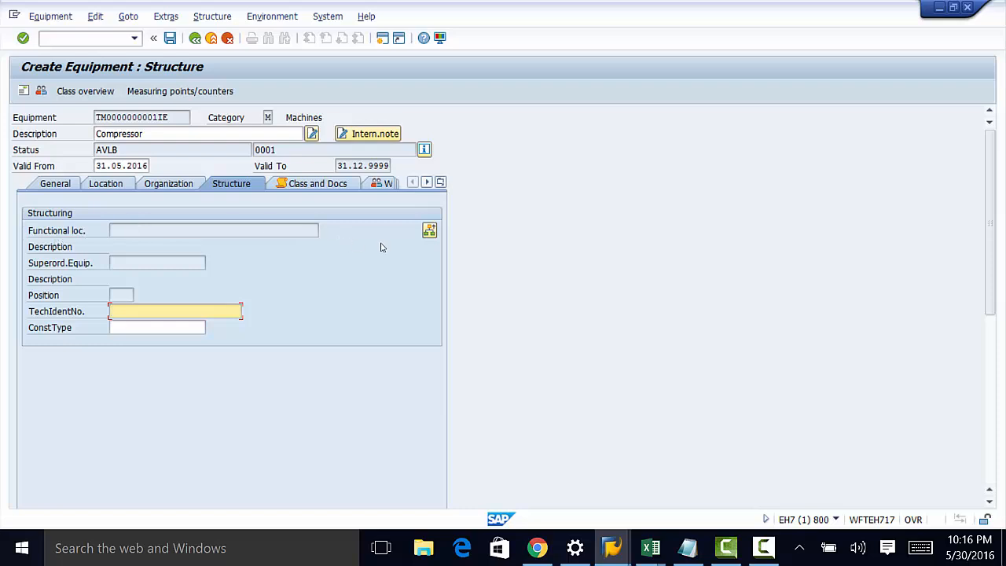
left_click(430, 230)
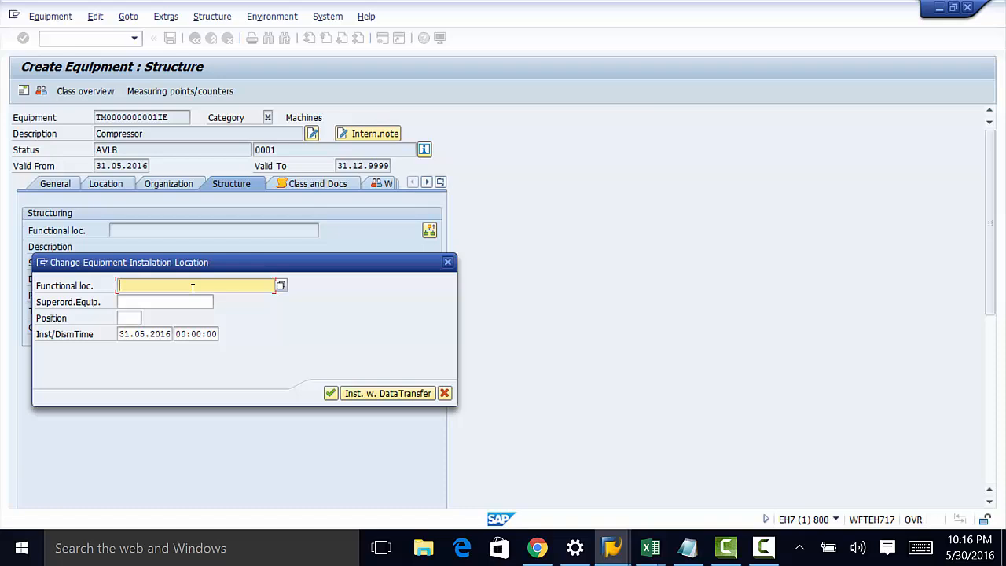
type("u")
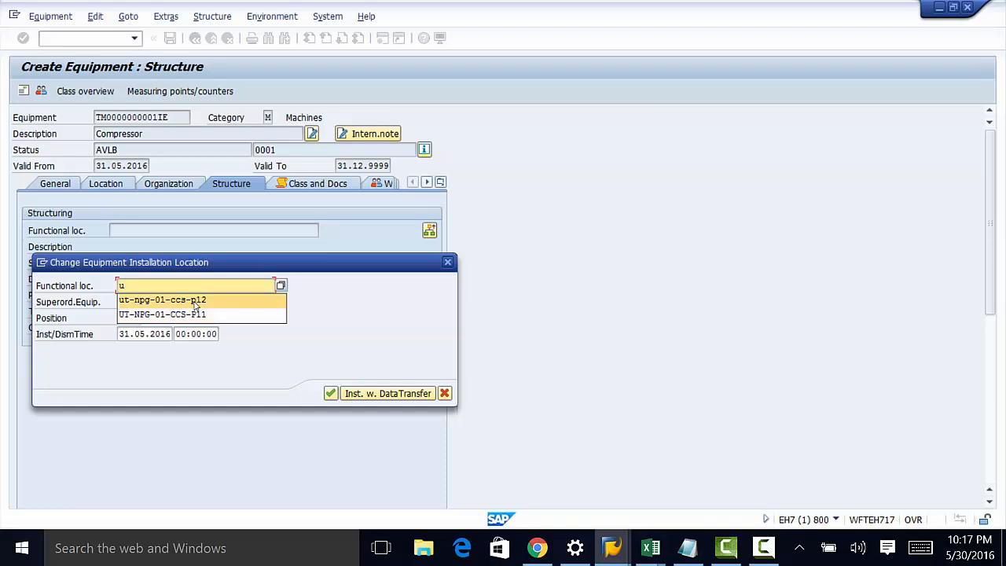
left_click(201, 302)
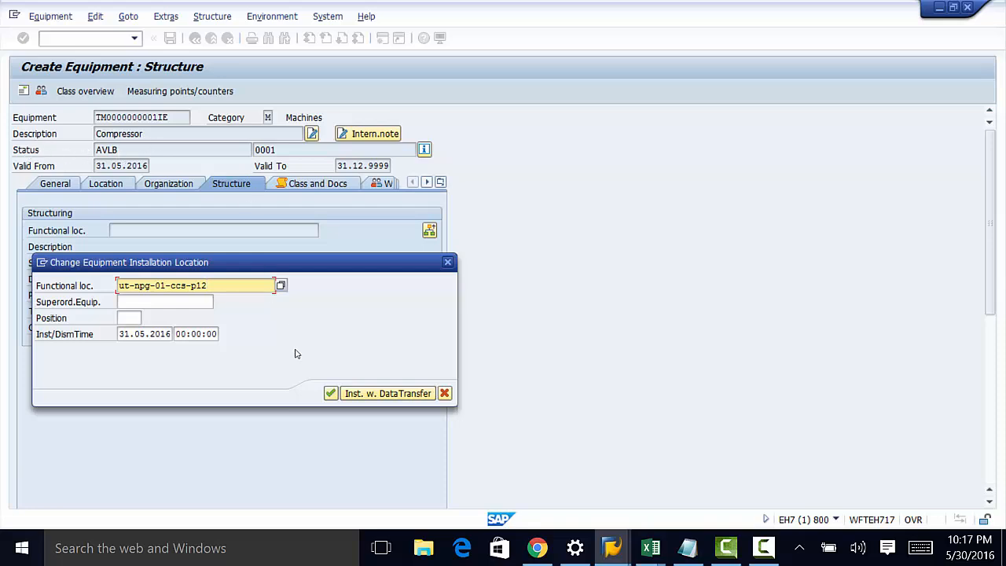
left_click(331, 396)
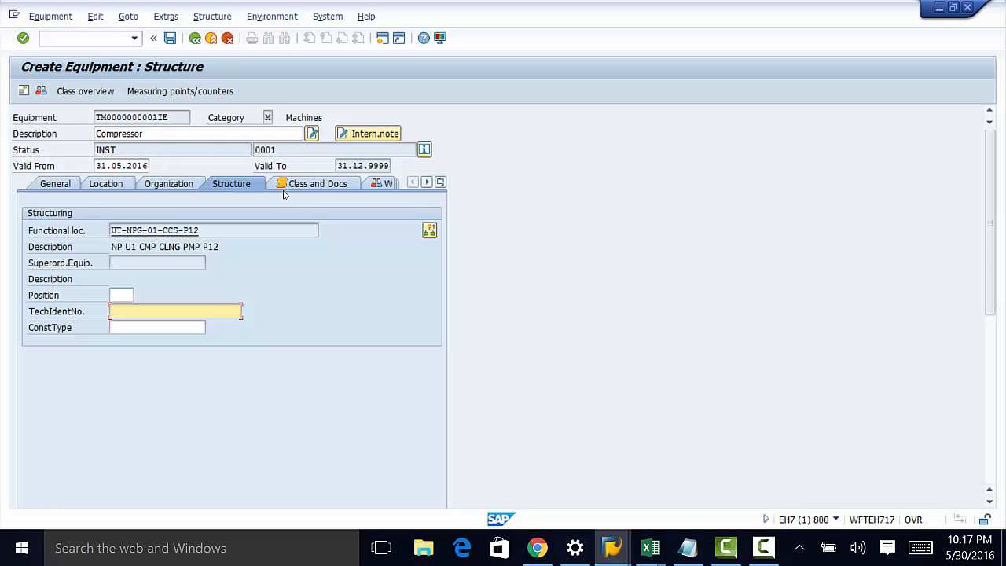
left_click(196, 39)
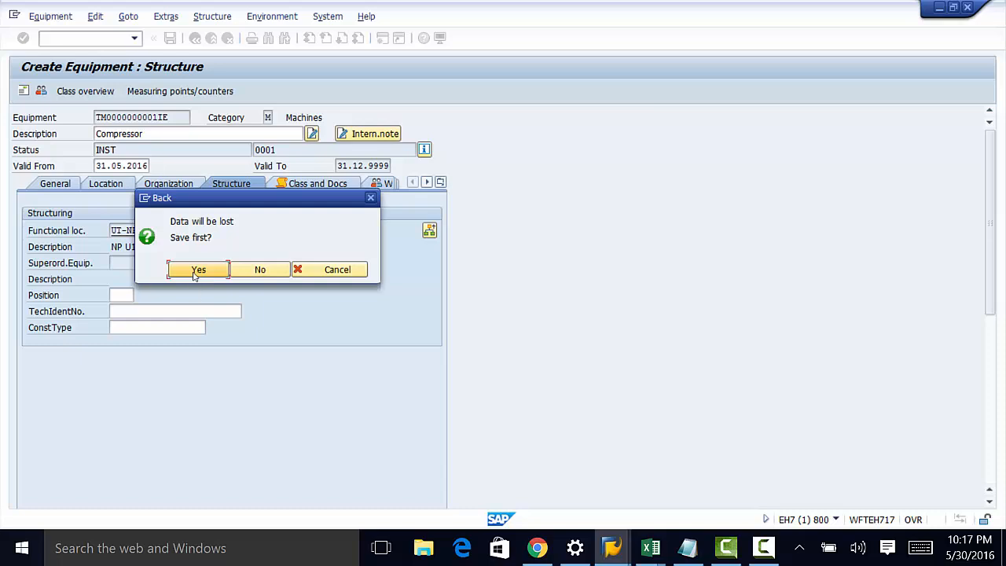
left_click(194, 274)
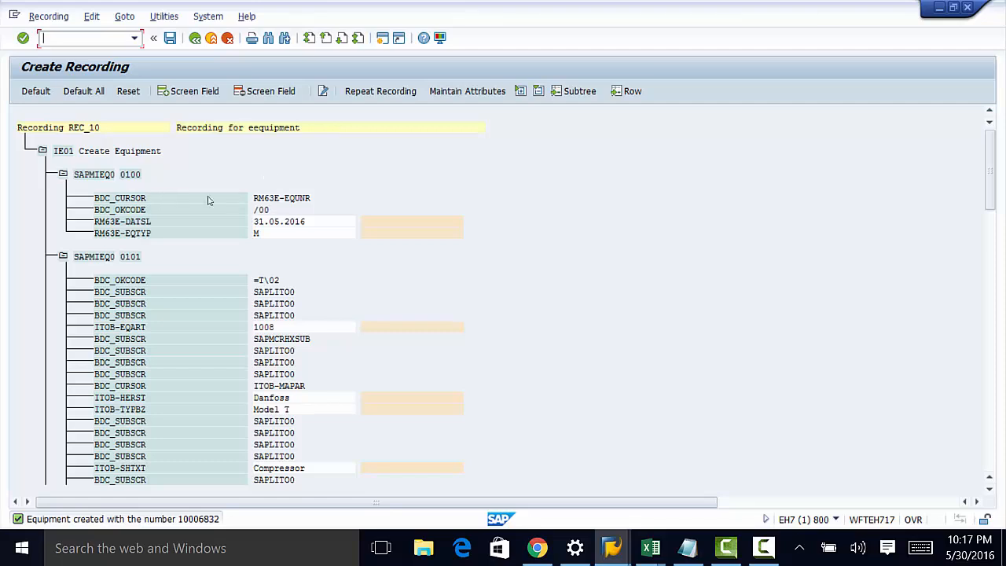
- Assign default names and descriptions to all recorded fields, save the recording and return to the LSMW project selection
left_click(79, 93)
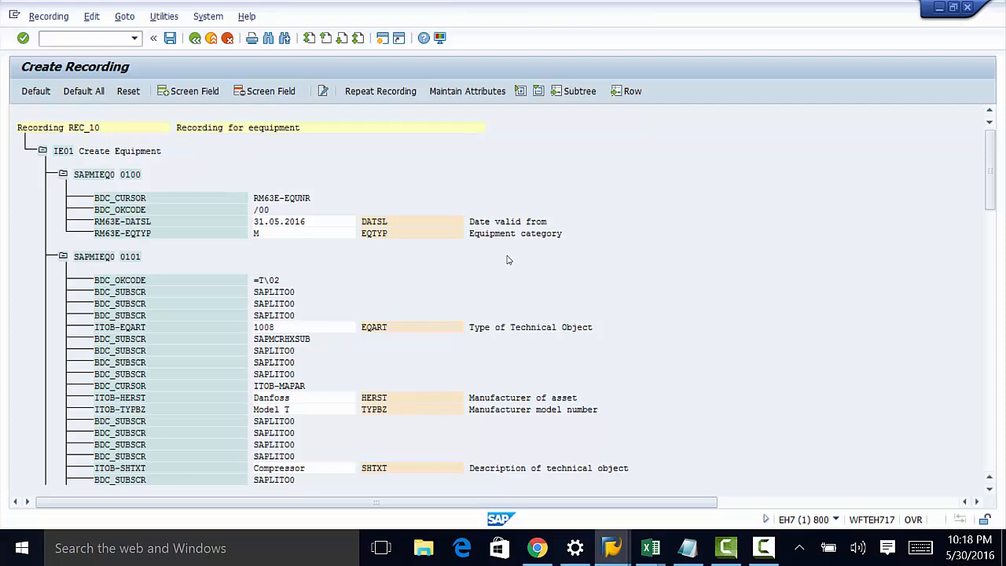
scroll(505, 240, "down", 1)
scroll(505, 240, "down", 1)
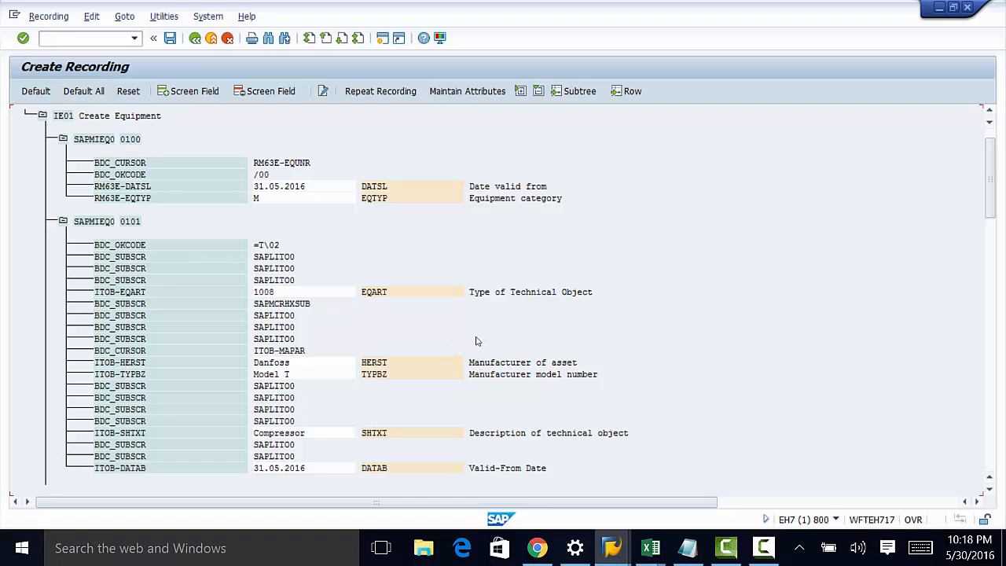
left_click(171, 38)
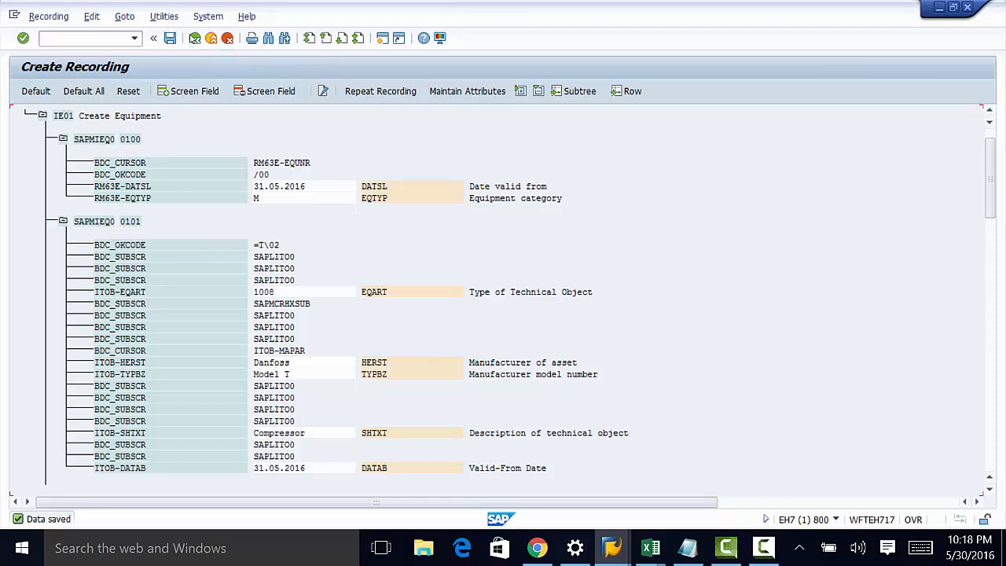
left_click(195, 38)
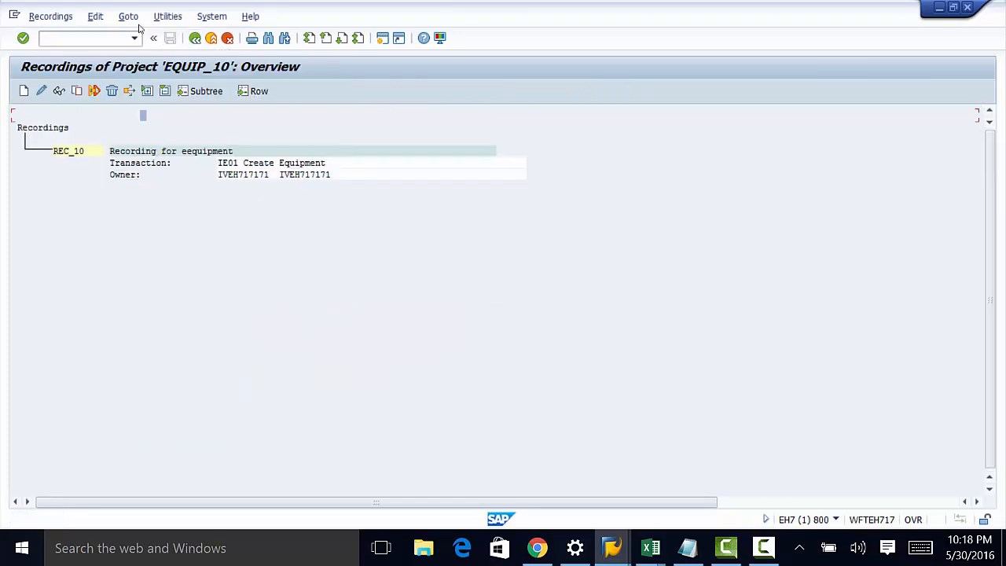
key("F3")
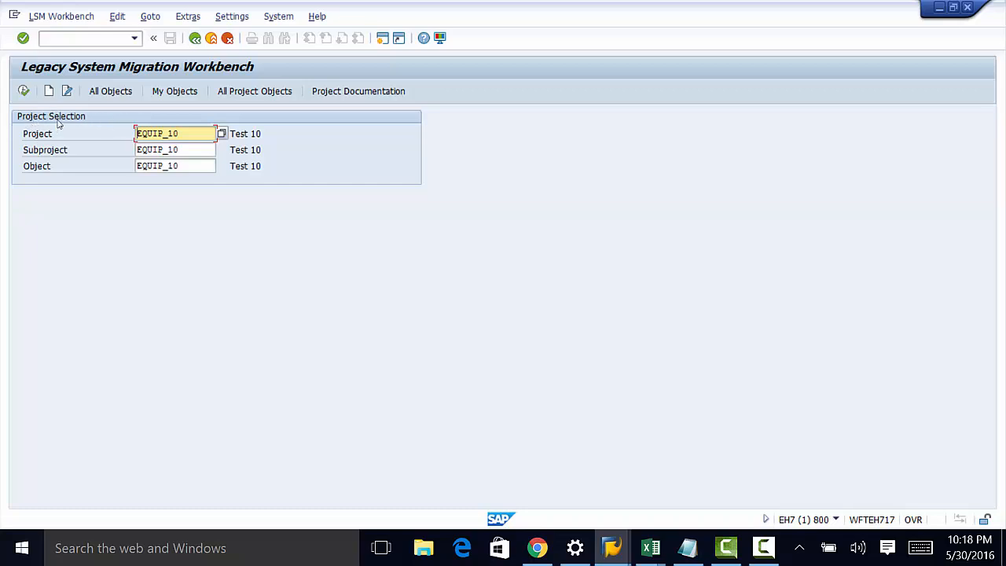
- In the object attributes of EQUIP_10, set the import method to Batch Input Recording with REC_10, save, and return to the process steps
left_click(24, 91)
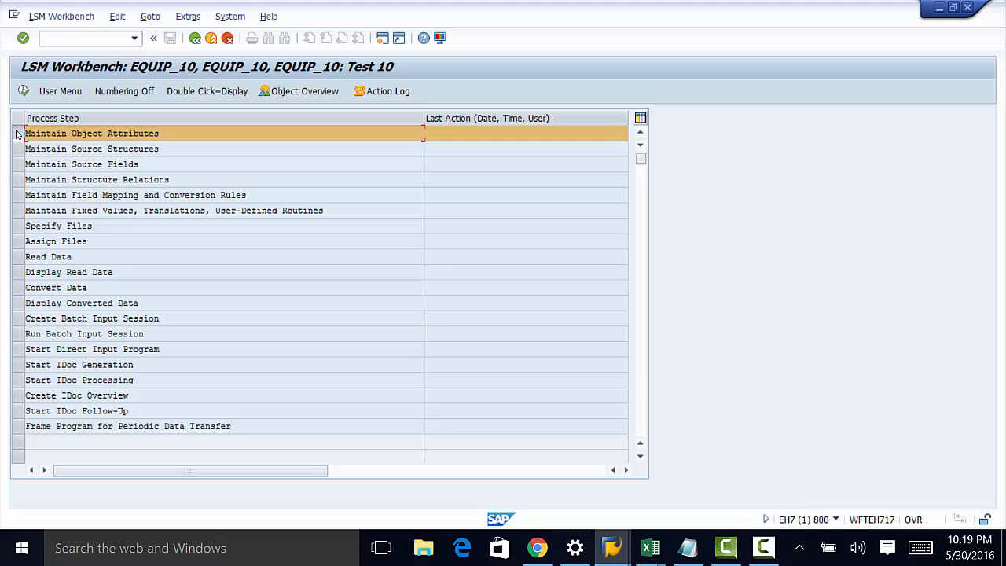
left_click(24, 91)
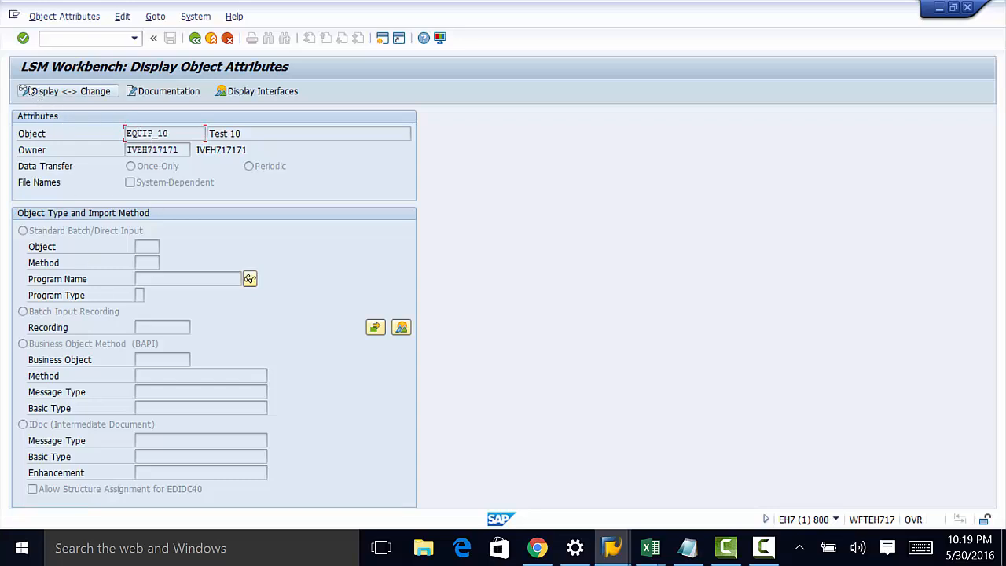
left_click(98, 92)
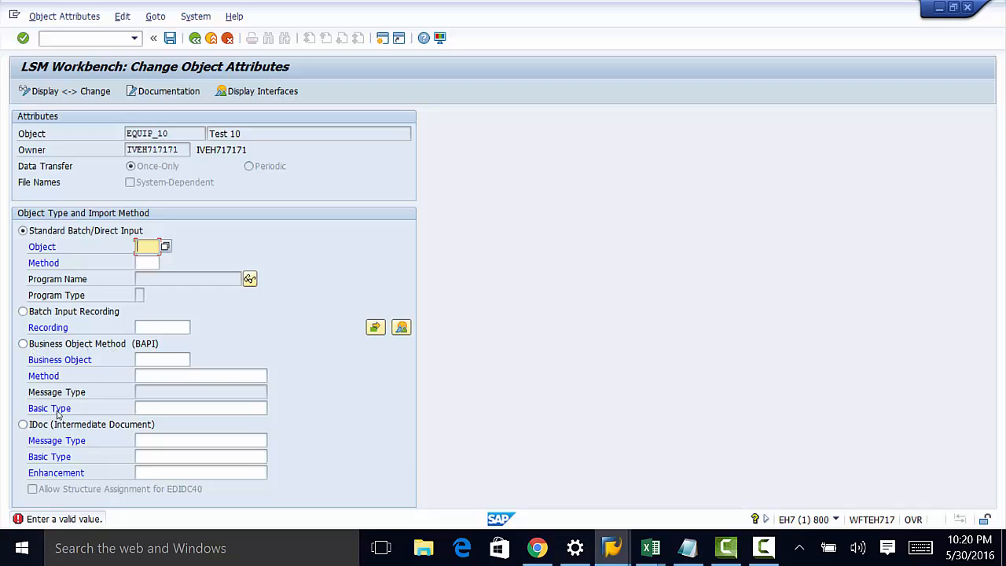
left_click(23, 312)
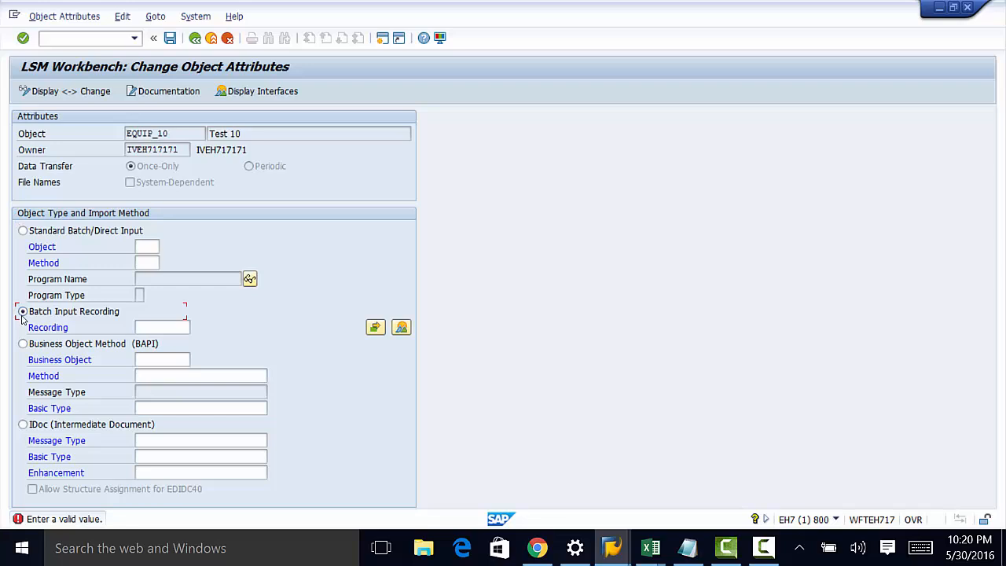
left_click(140, 328)
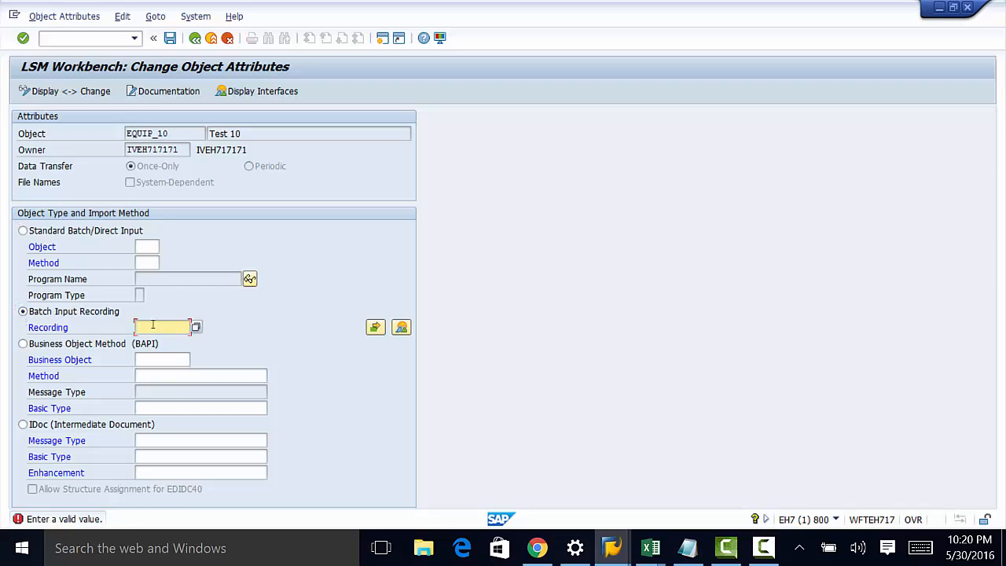
type("re")
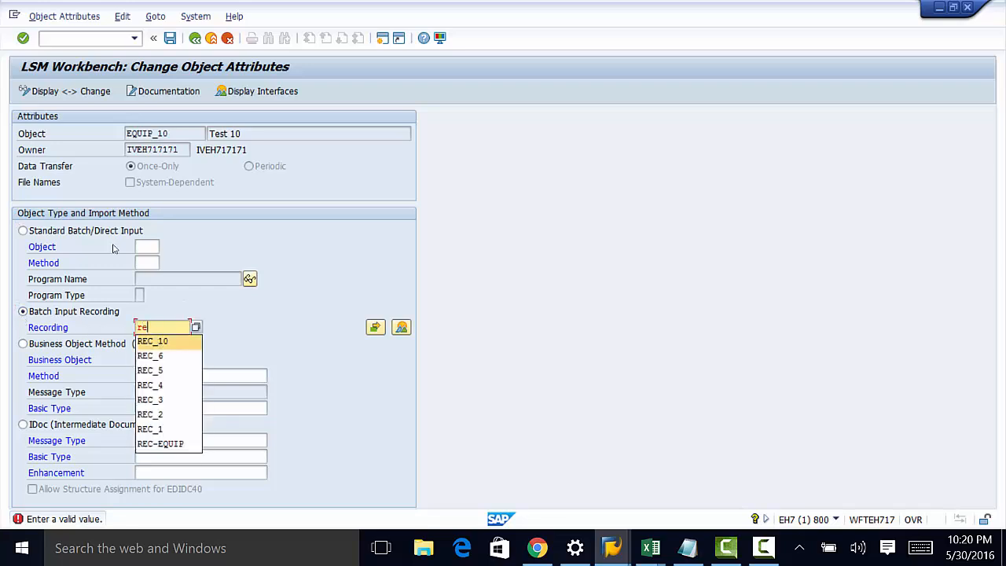
left_click(161, 341)
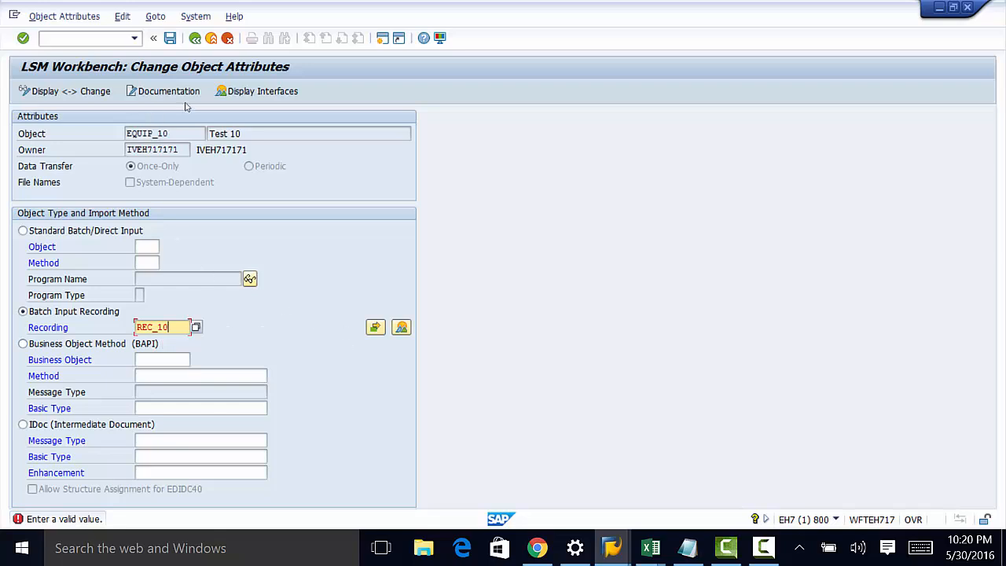
left_click(171, 39)
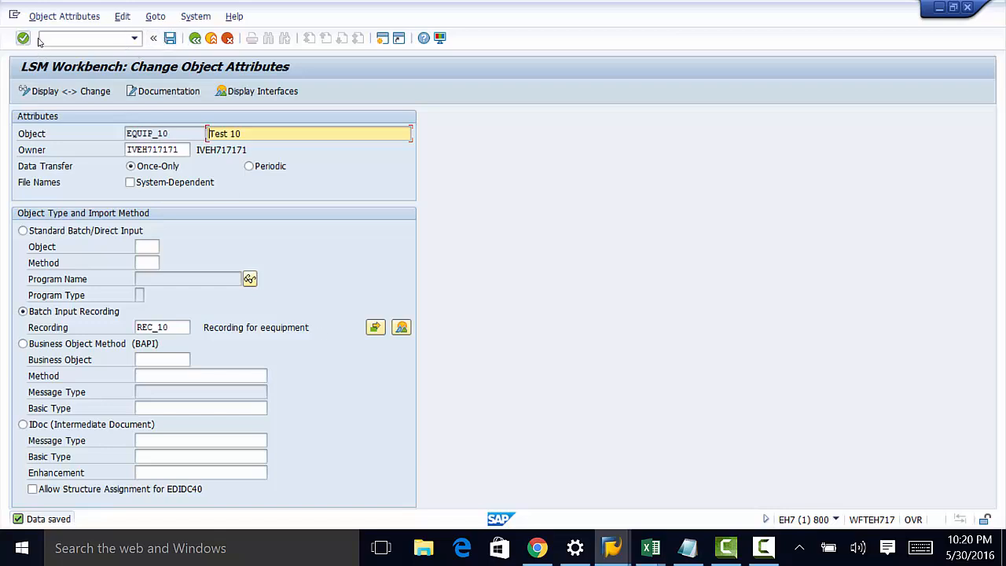
left_click(194, 38)
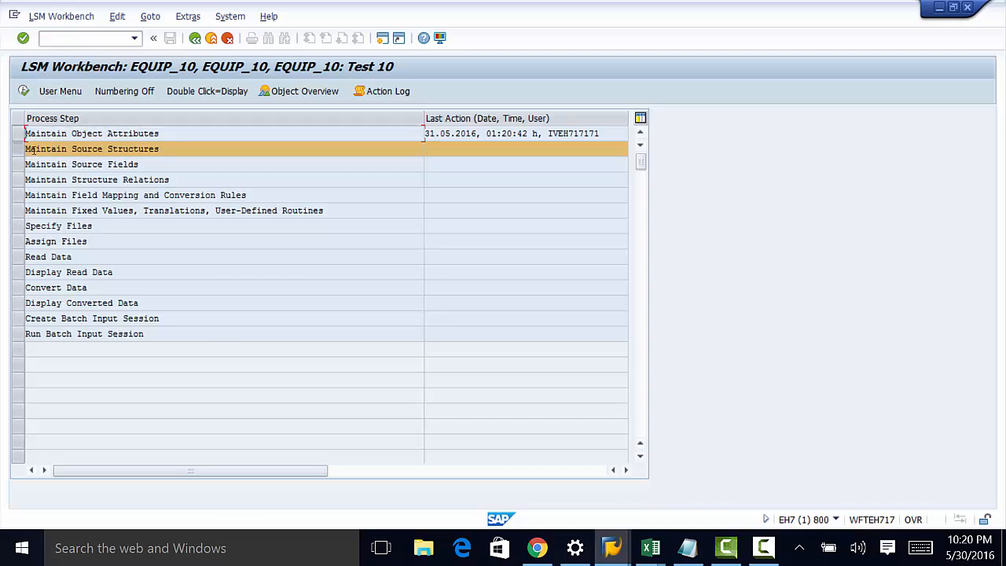
- Create source structure STR_EQUIP with the description "Structure for equipment", save it and return to the process steps
left_click(23, 91)
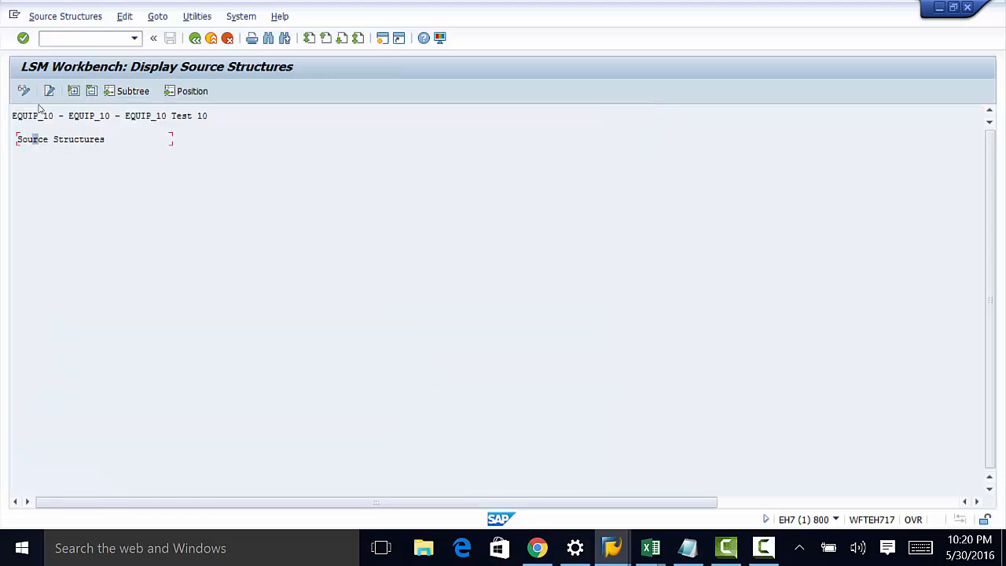
left_click(24, 92)
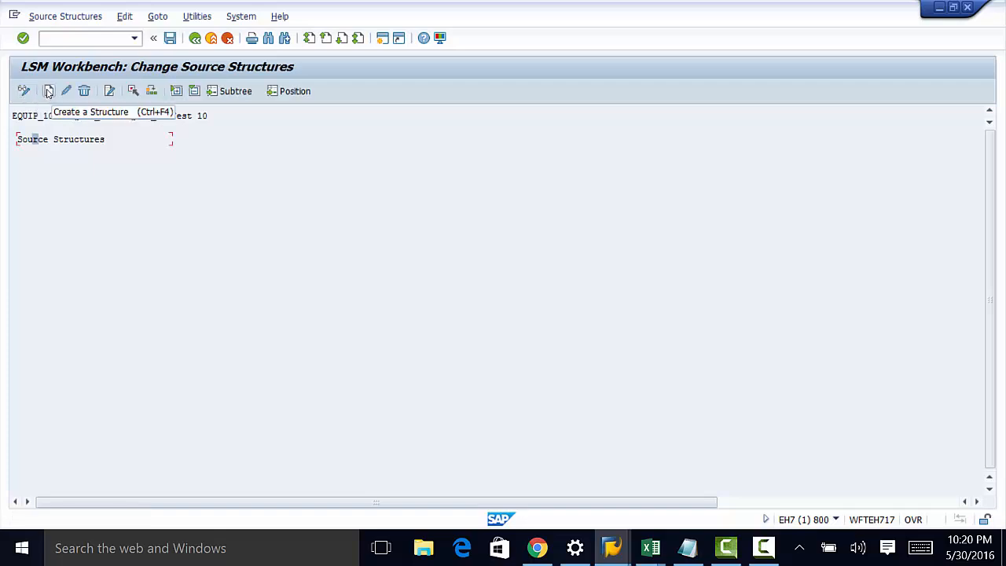
left_click(48, 91)
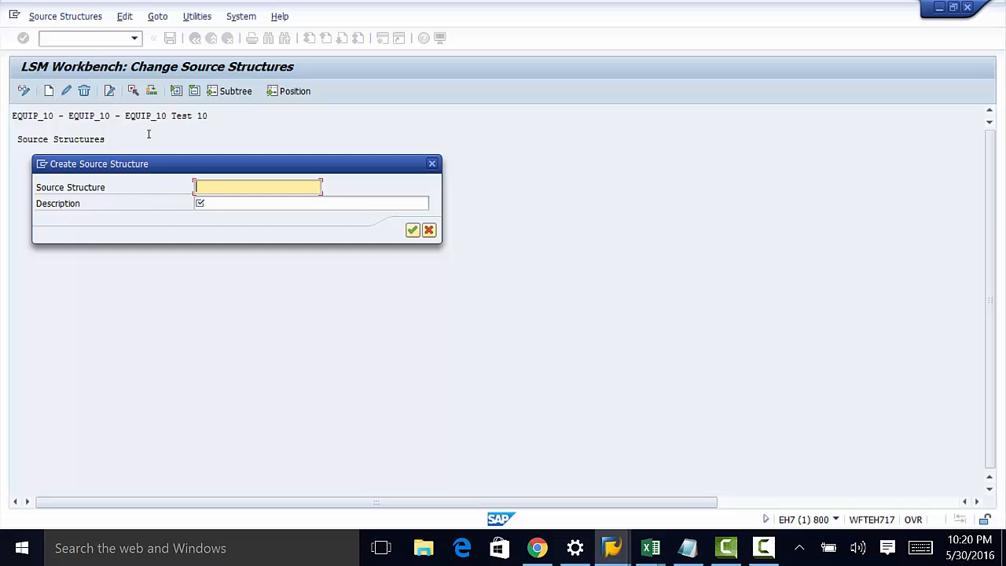
type("S")
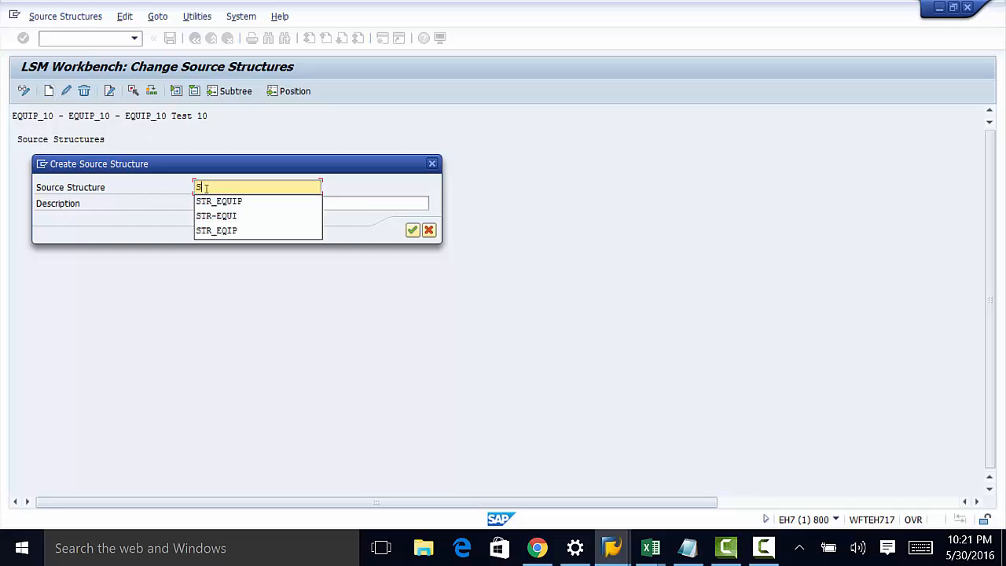
left_click(236, 204)
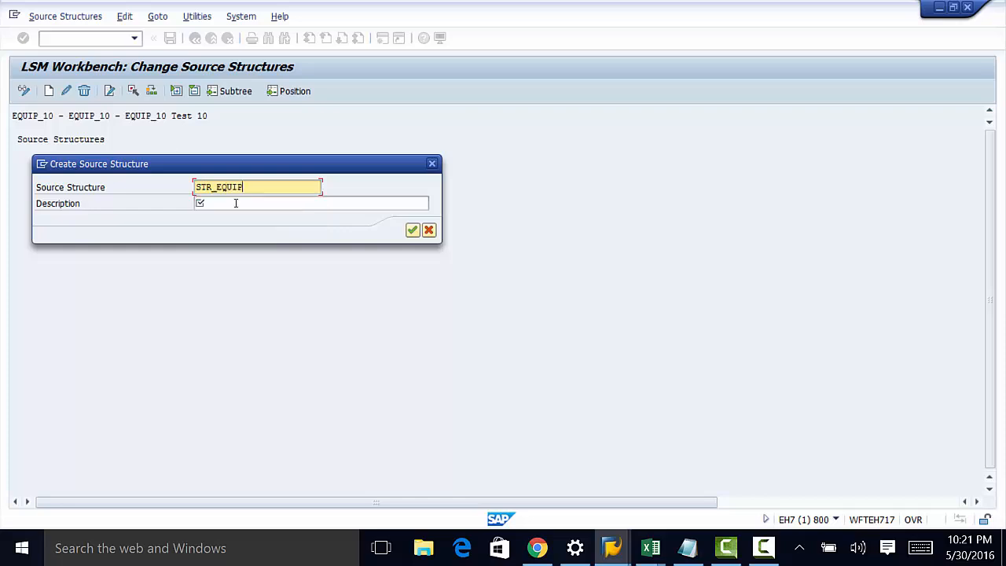
left_click(234, 203)
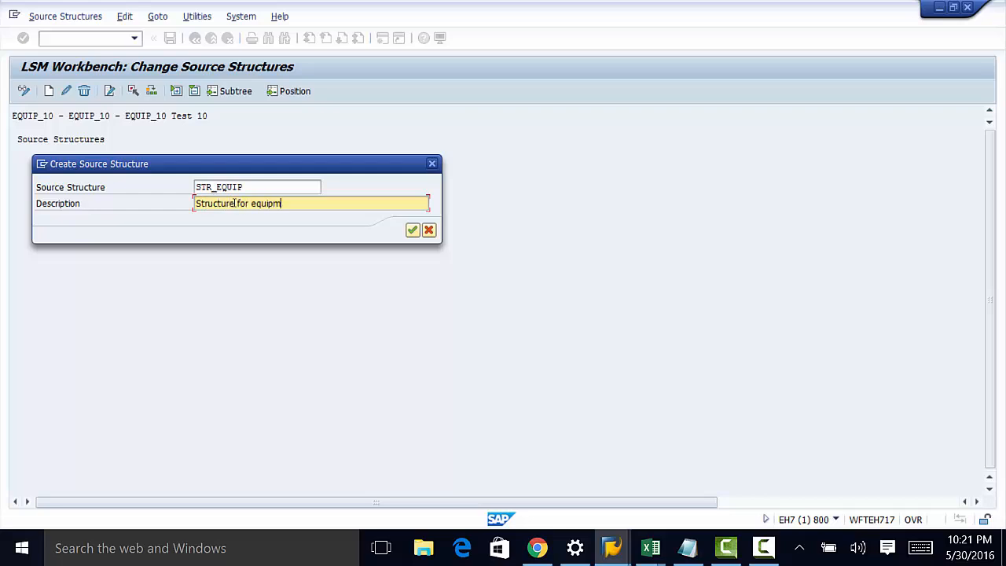
left_click(412, 230)
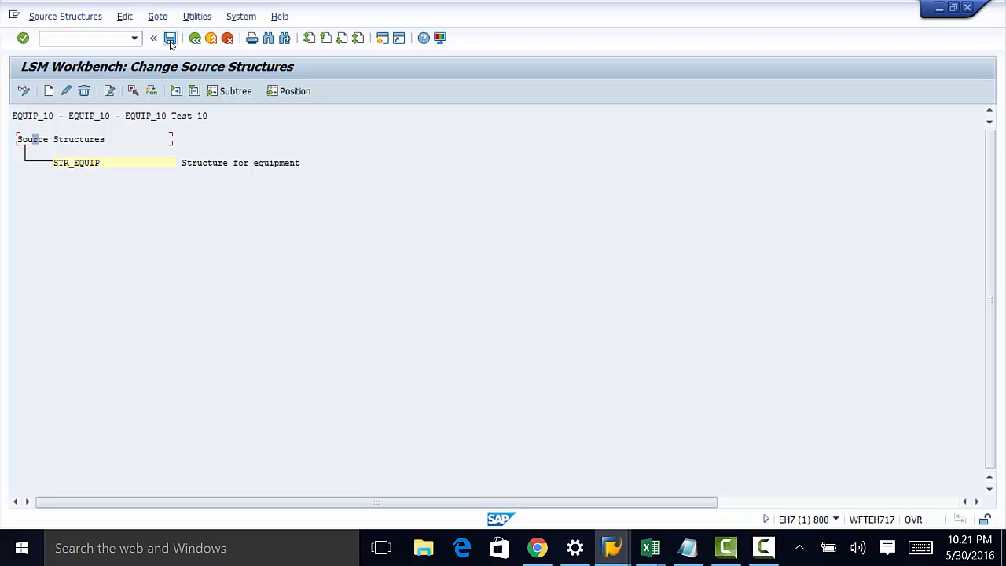
key("ctrl+s")
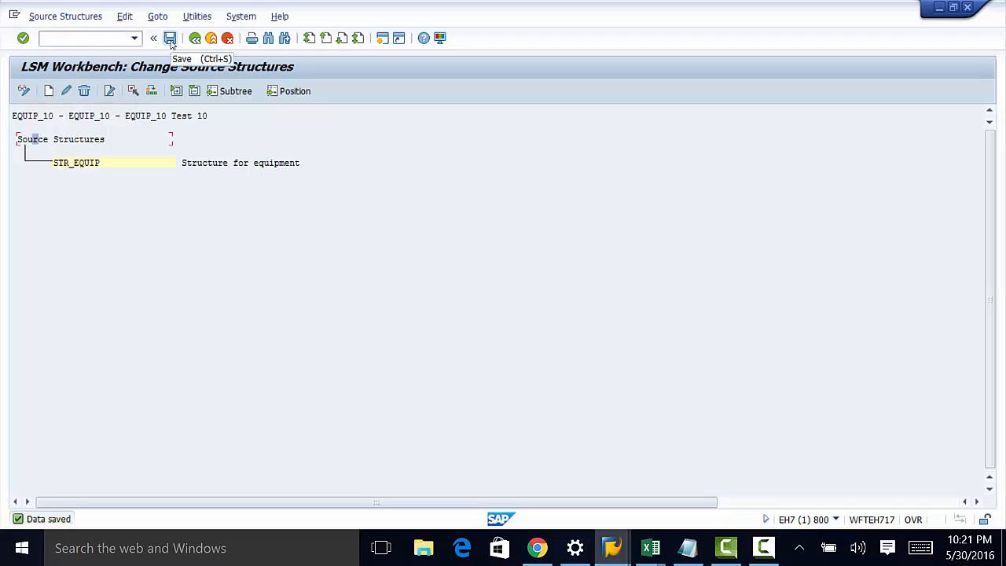
left_click(195, 38)
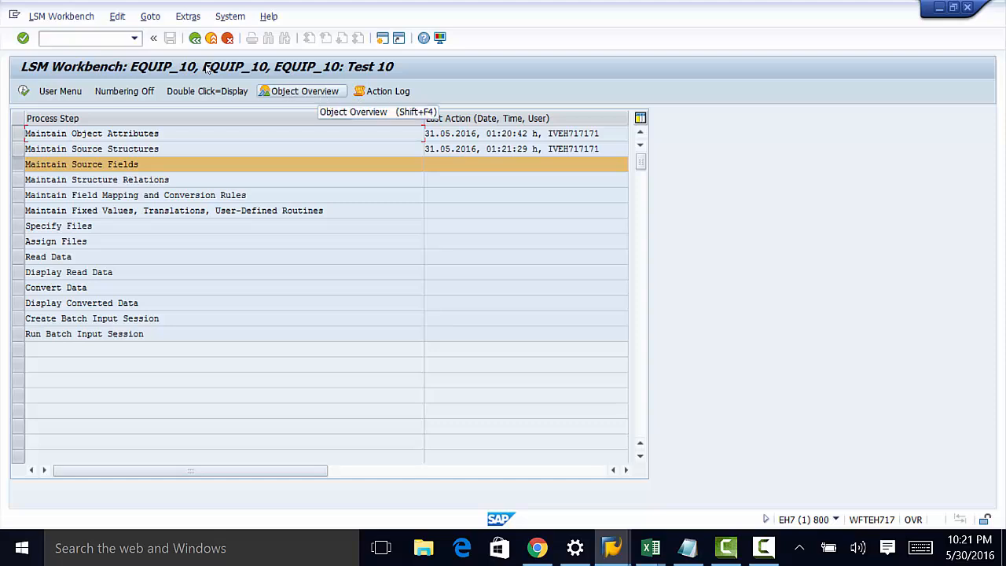
- Display the object overview of EQUIP_10 as a table and select the Target Field Name, Type and Target Length columns
left_click(291, 91)
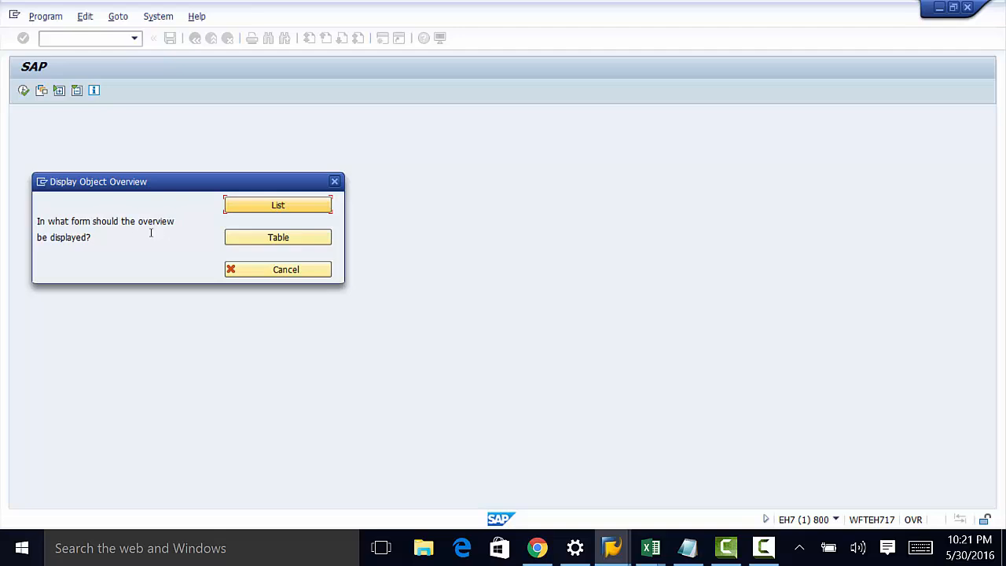
left_click(277, 240)
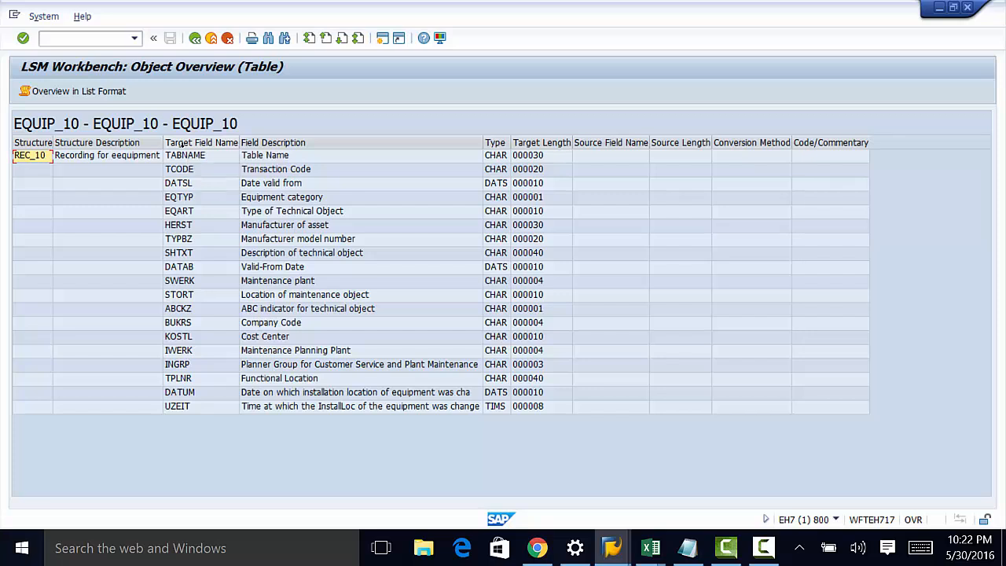
left_click(181, 145)
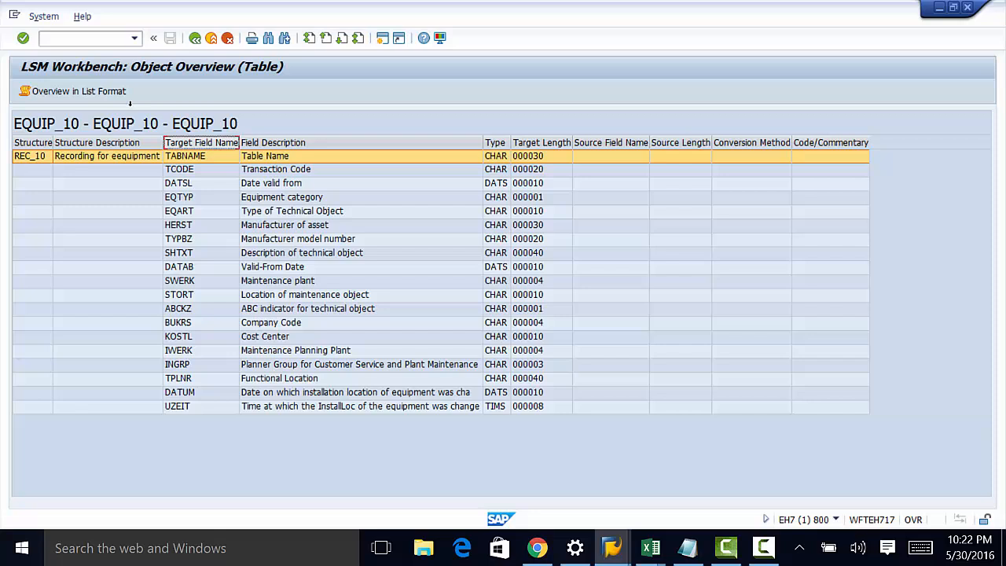
left_click(186, 143)
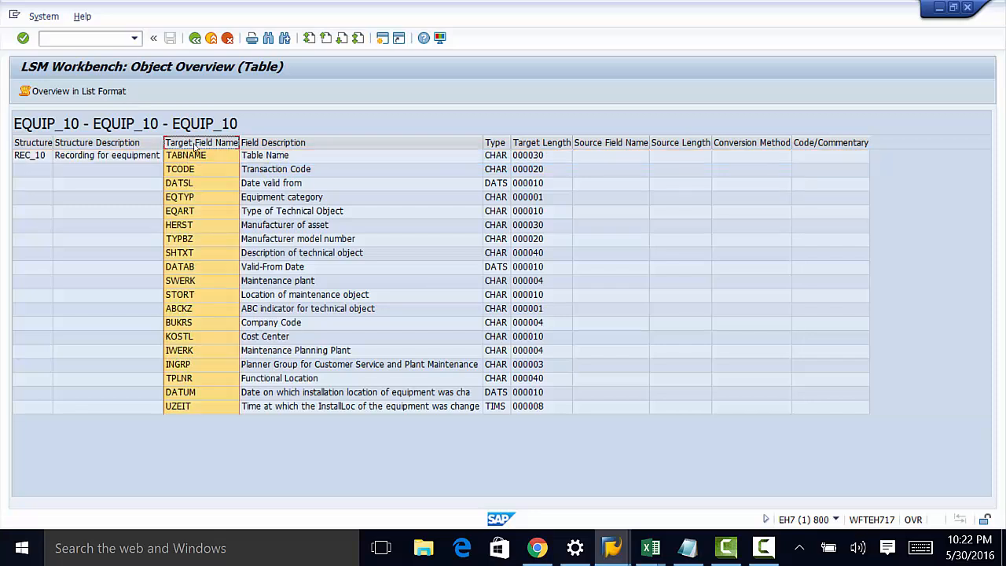
left_click(496, 139, "ctrl")
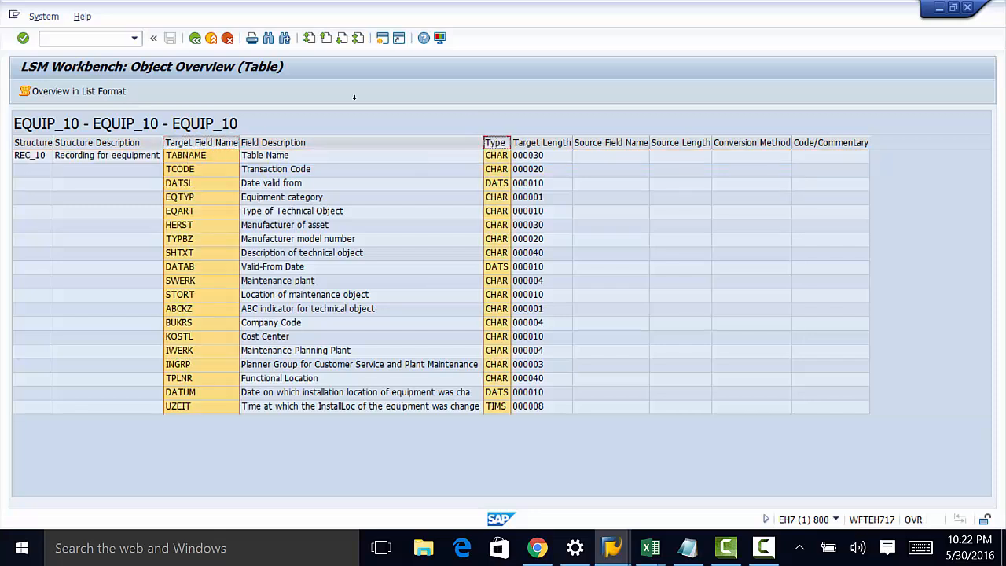
left_click(530, 142, "ctrl")
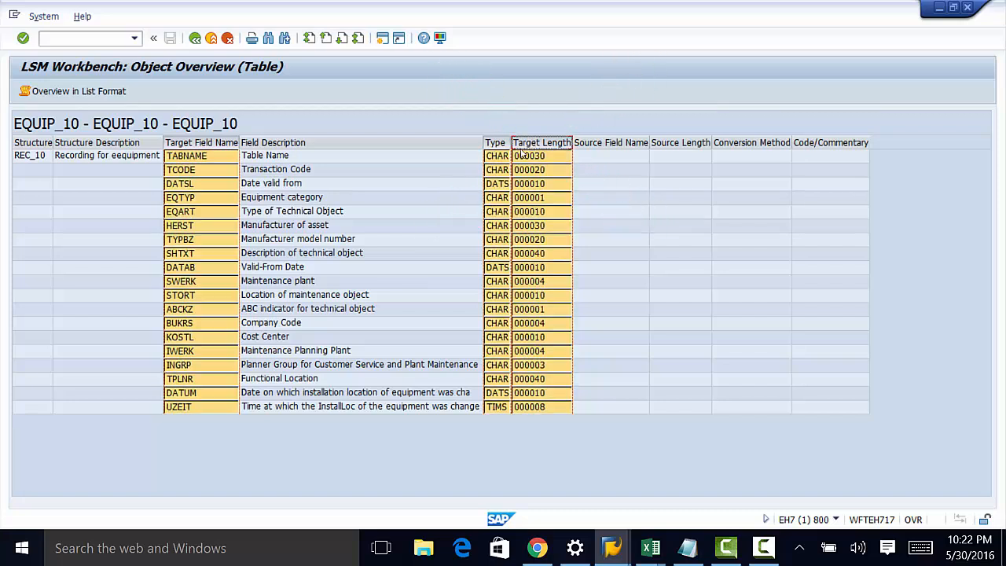
- Switch to Excel, examine the field names, types and lengths listed on Sheet1, and return to the LSMW process steps in SAP
left_click(651, 548)
left_click(558, 472)
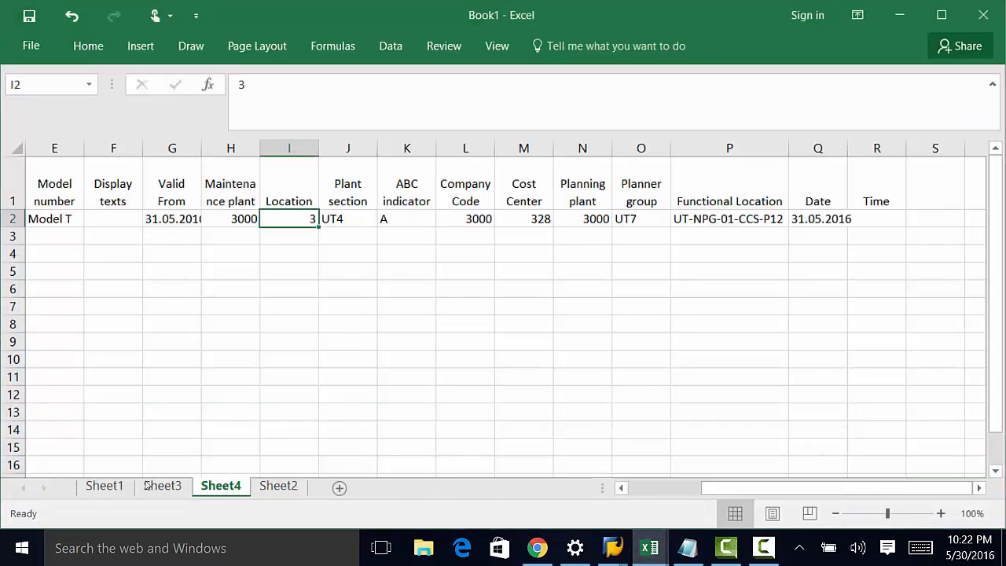
left_click(106, 486)
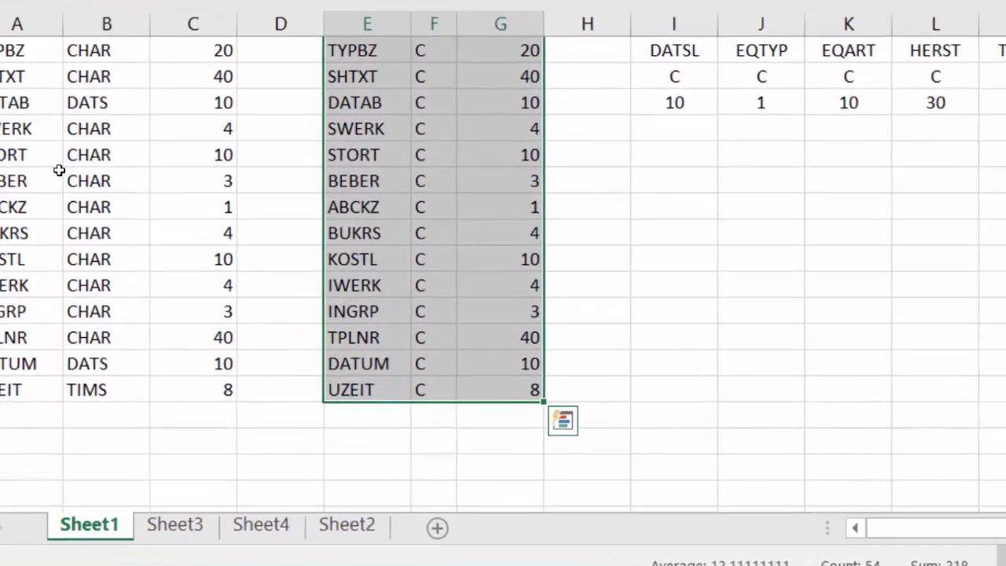
scroll(139, 230, "up", 1)
scroll(140, 137, "up", 1)
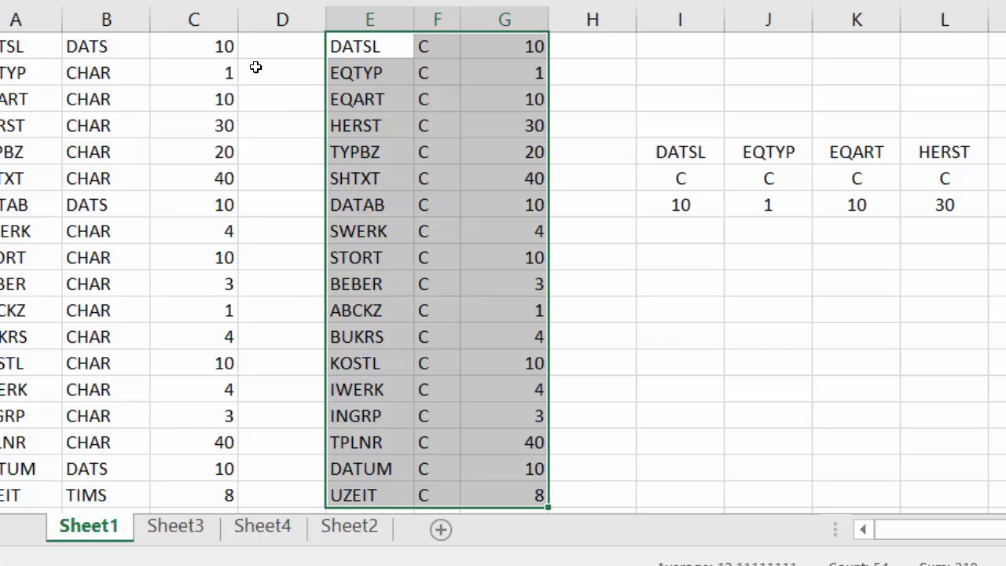
left_click(100, 19)
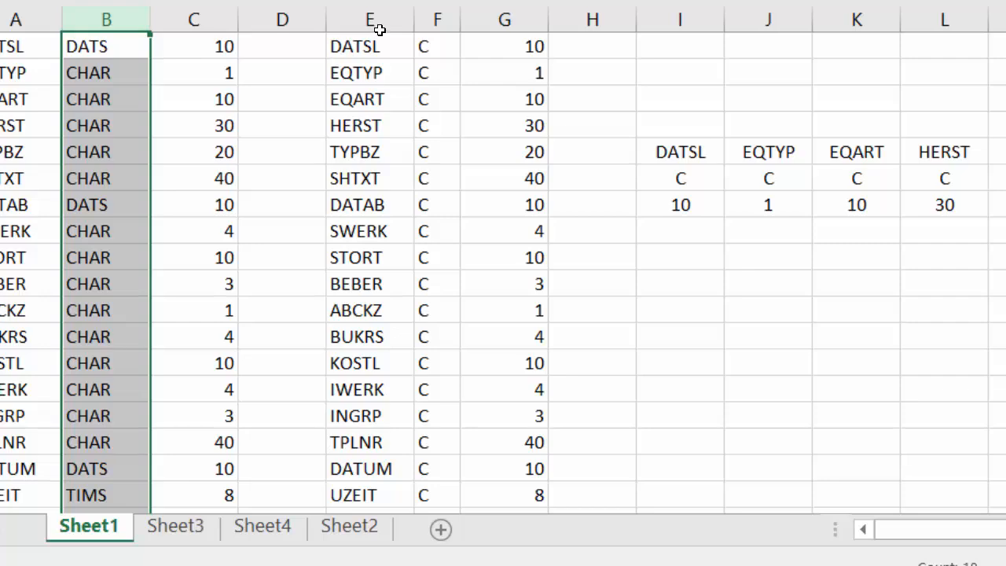
left_click(429, 45)
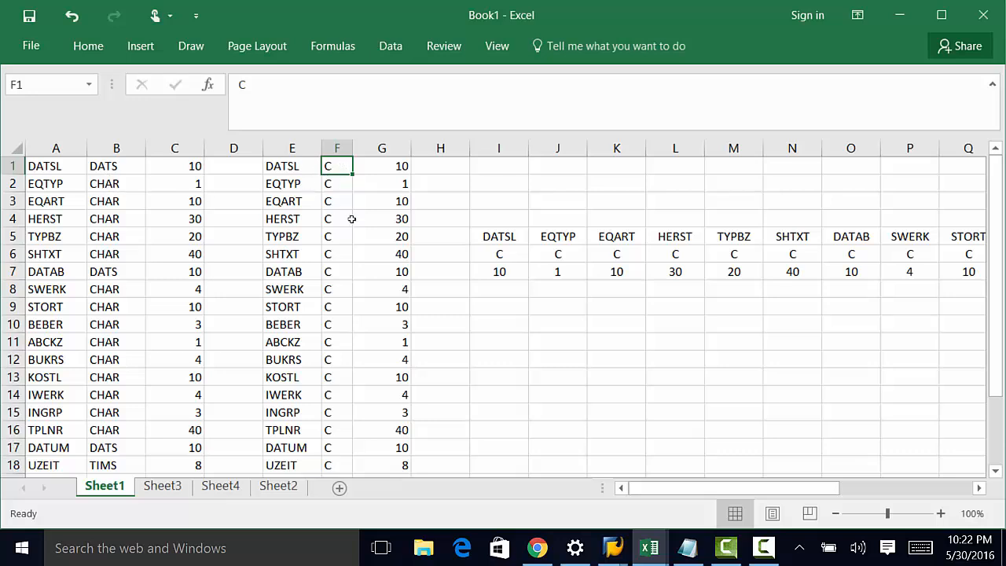
left_click_drag(279, 168, 406, 363)
mouse_move(612, 548)
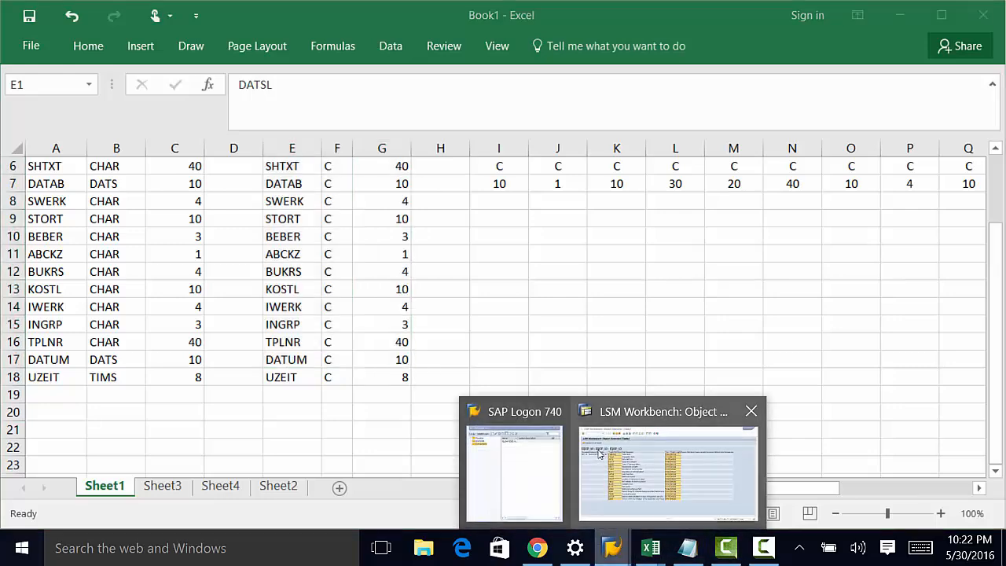
left_click(593, 405)
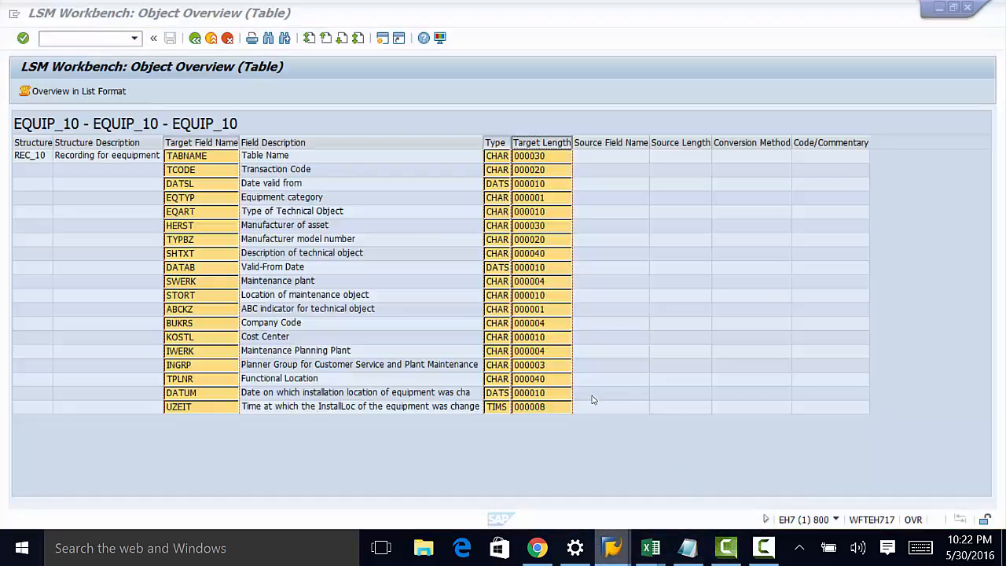
left_click(195, 38)
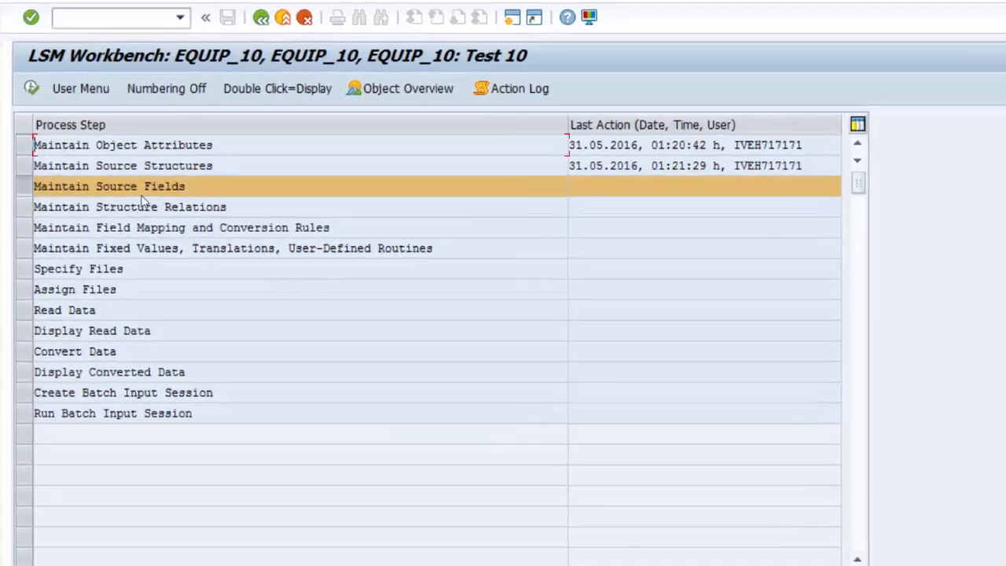
- Open Maintain Source Fields in change mode and display the table maintenance of source fields for structure STR_EQUIP
left_click(26, 196)
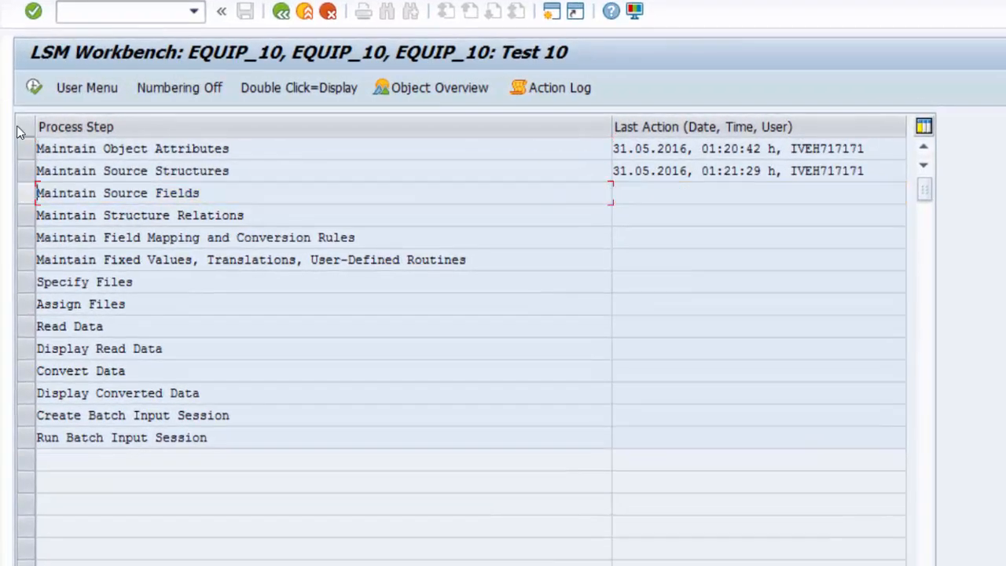
left_click(26, 192)
left_click(34, 88)
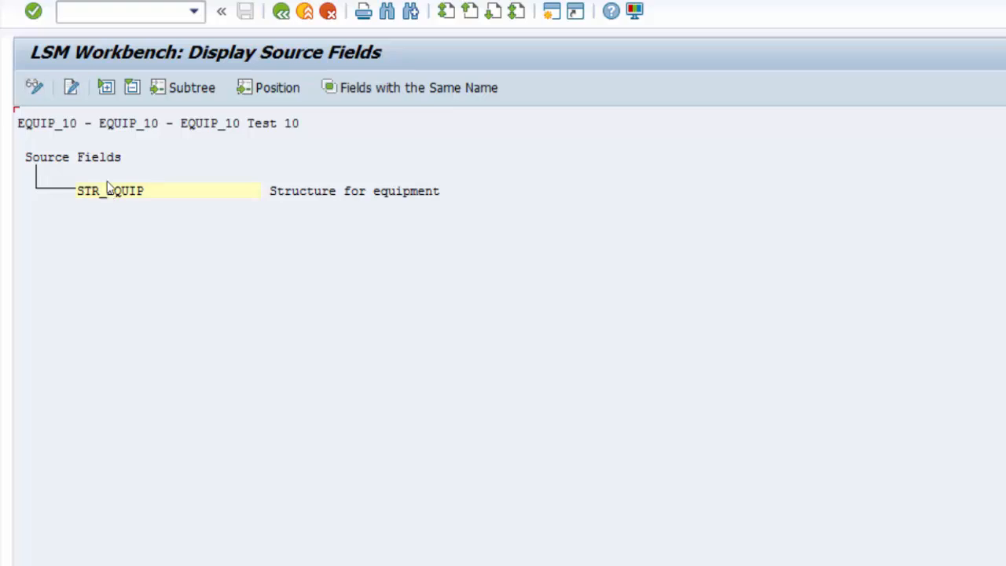
left_click(34, 87)
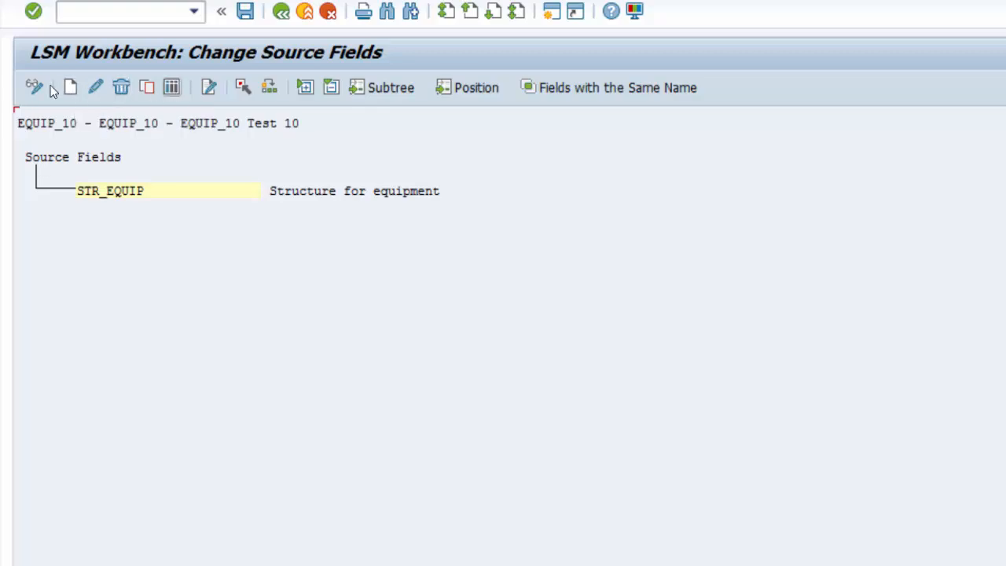
left_click(172, 88)
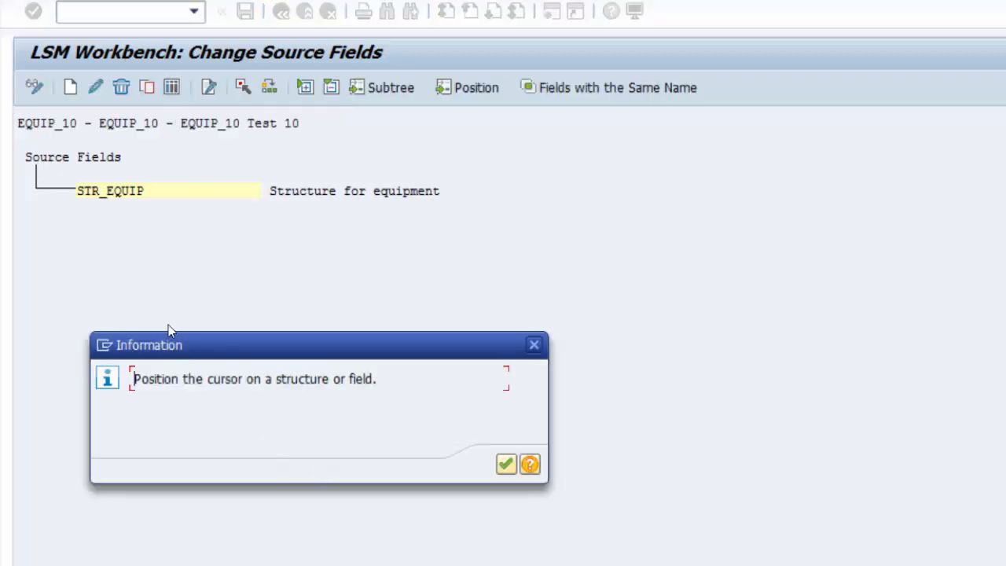
key("Return")
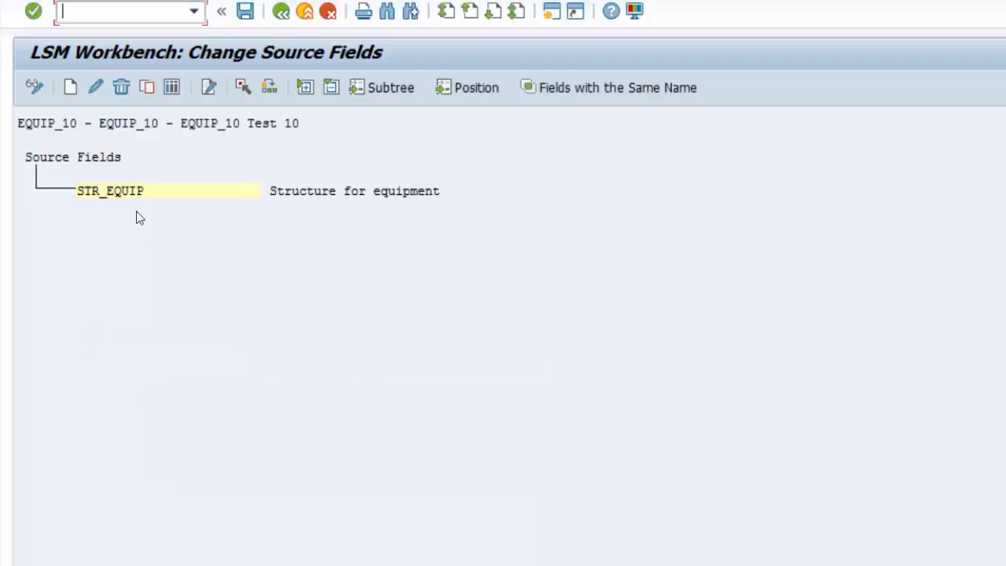
left_click(121, 190)
left_click(171, 88)
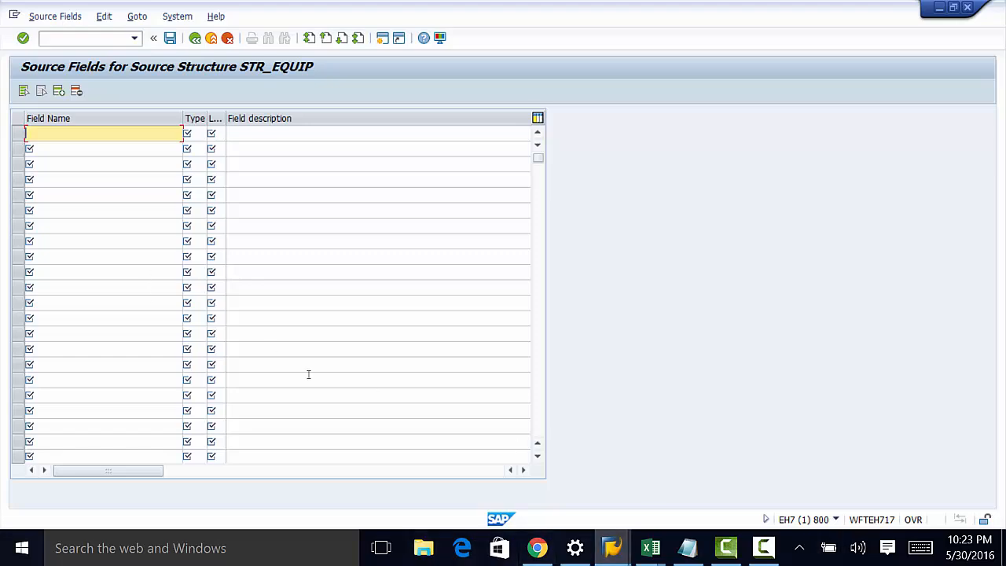
- Switch to Excel and copy the field names, types and lengths in E1:G18 of Sheet1
left_click(650, 548)
left_click(542, 464)
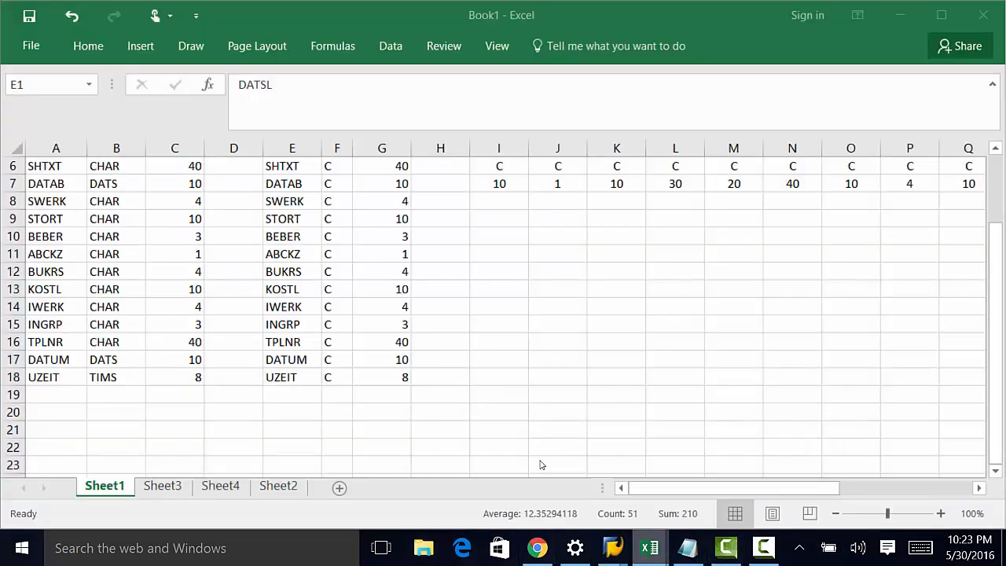
left_click(382, 412)
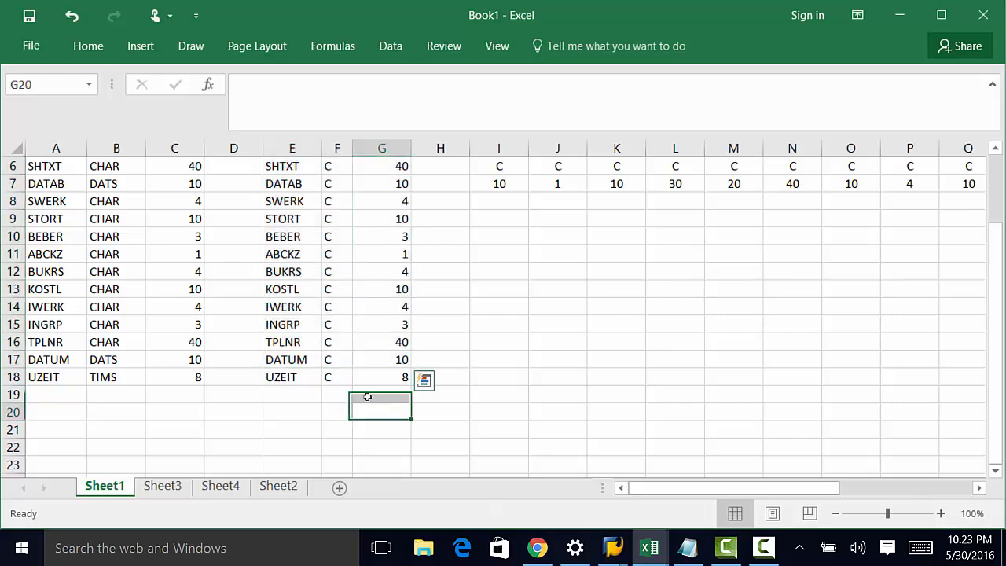
scroll(287, 237, "up", 2)
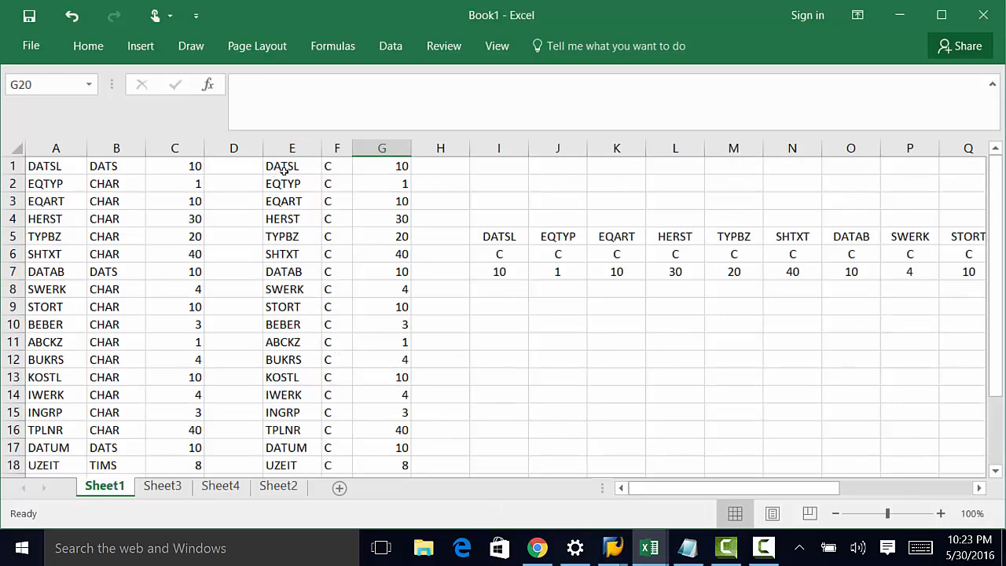
left_click_drag(276, 168, 393, 352)
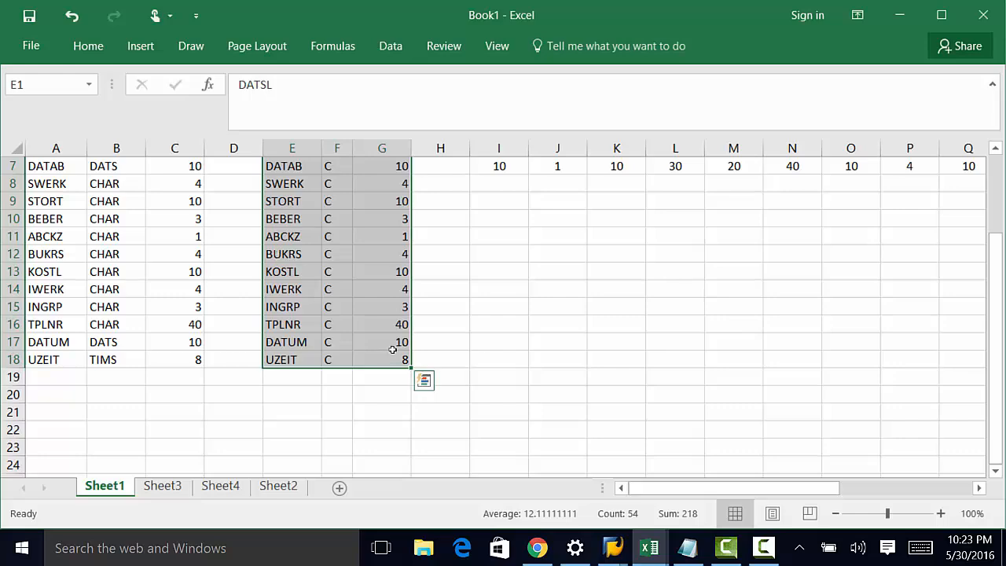
key("ctrl+c")
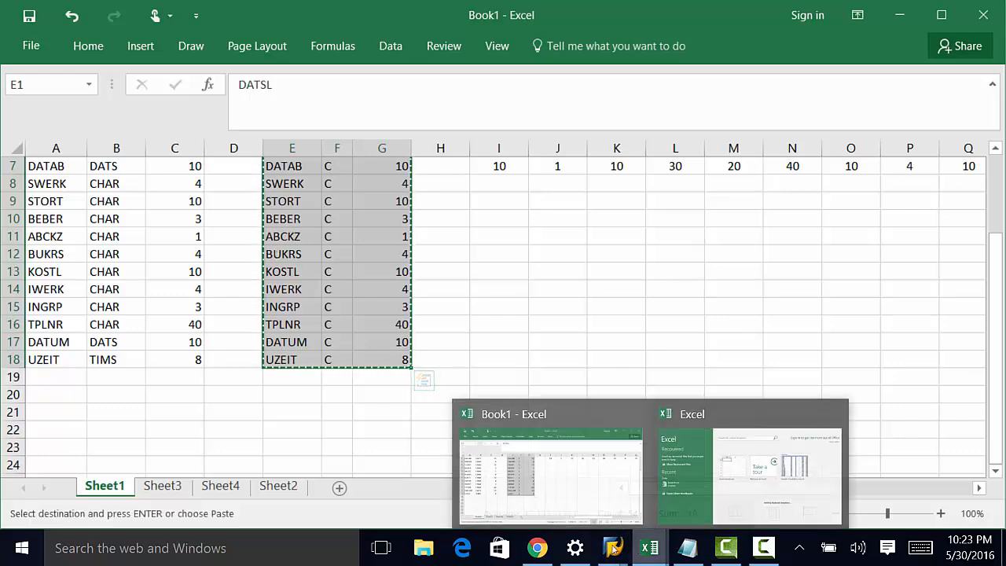
- Switch back to SAP, paste the copied rows into the source fields table of STR_EQUIP and save them
mouse_move(614, 548)
left_click(668, 467)
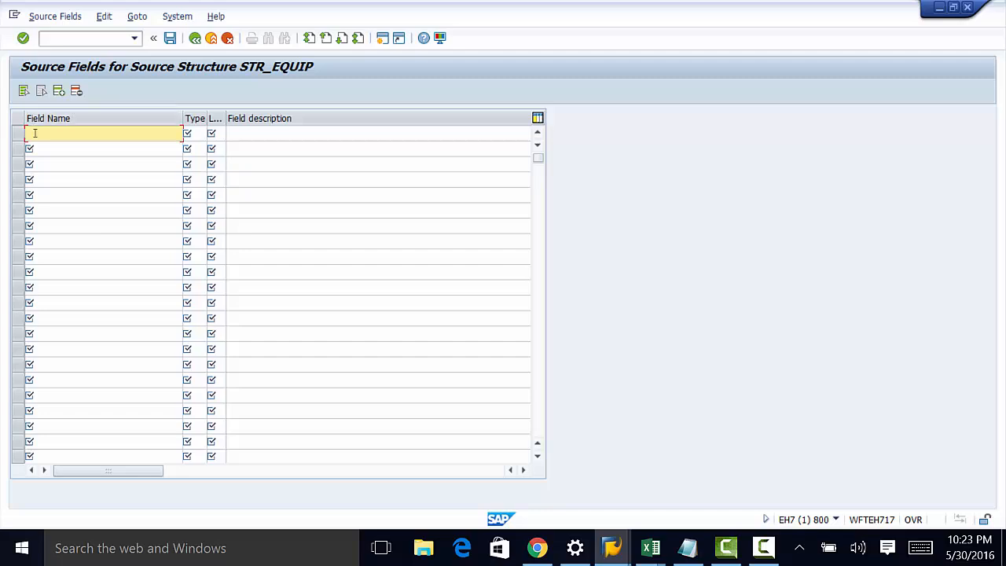
key("ctrl+v")
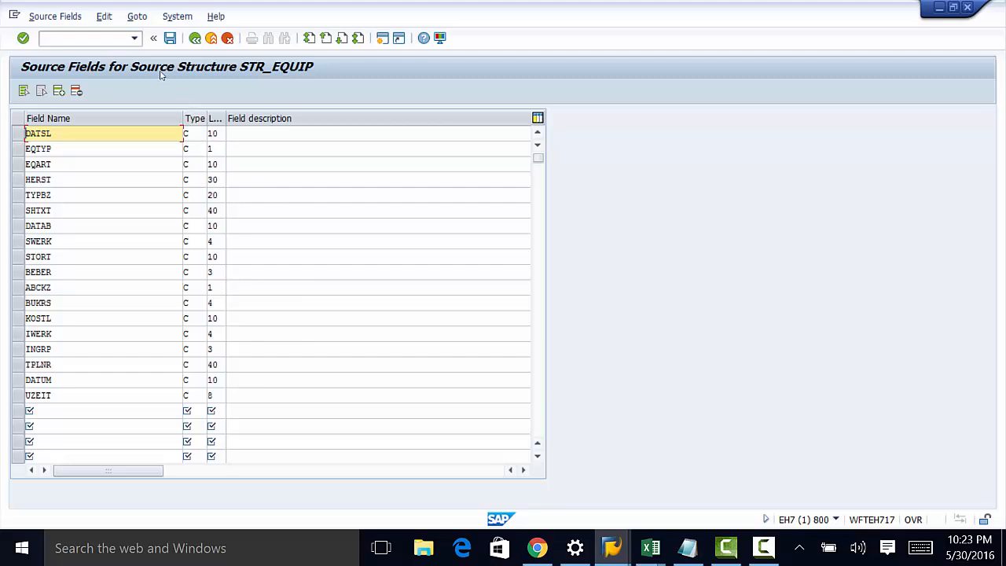
left_click(170, 39)
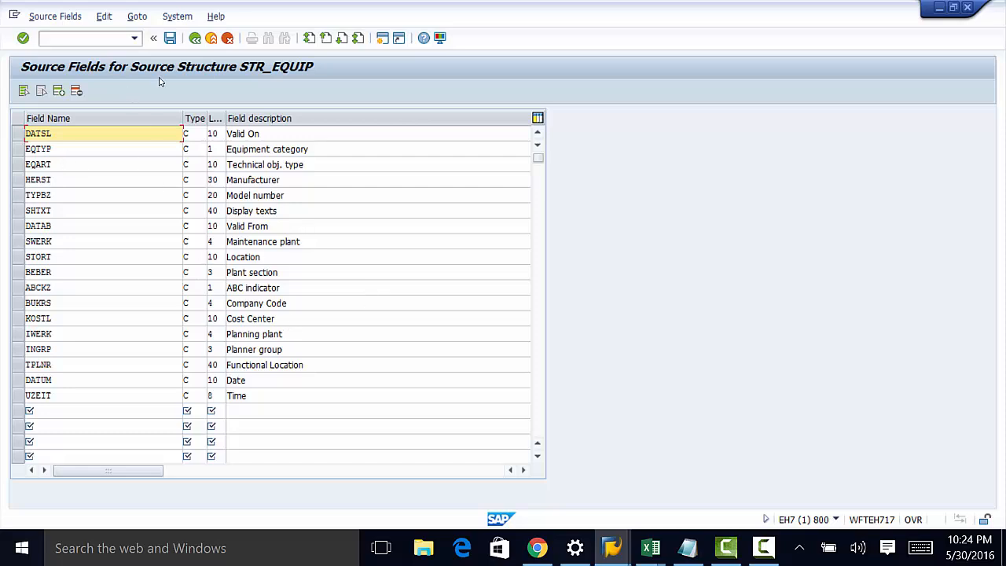
left_click(170, 37)
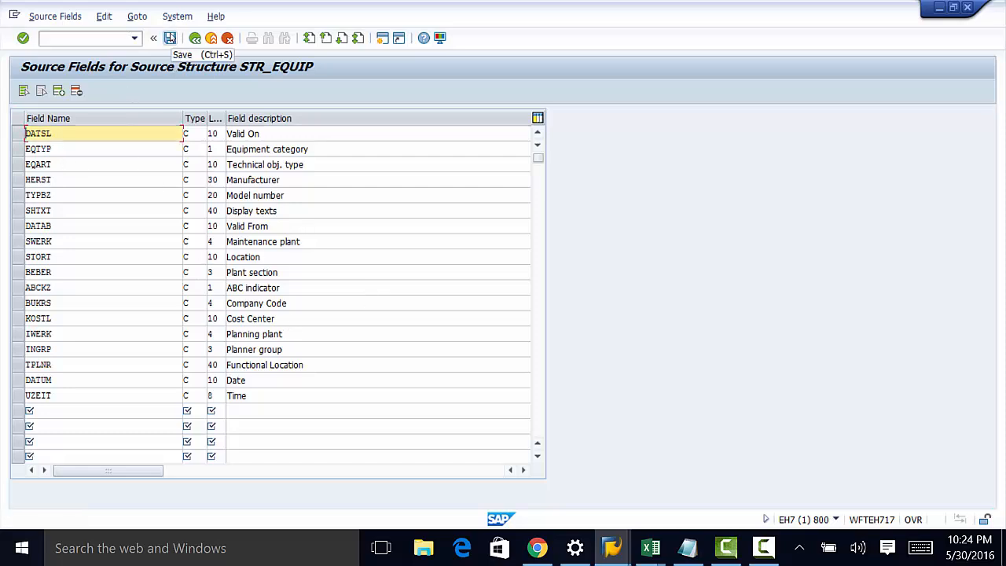
- Leave the source fields maintenance for the process steps, saving the changed data on exit
left_click(195, 37)
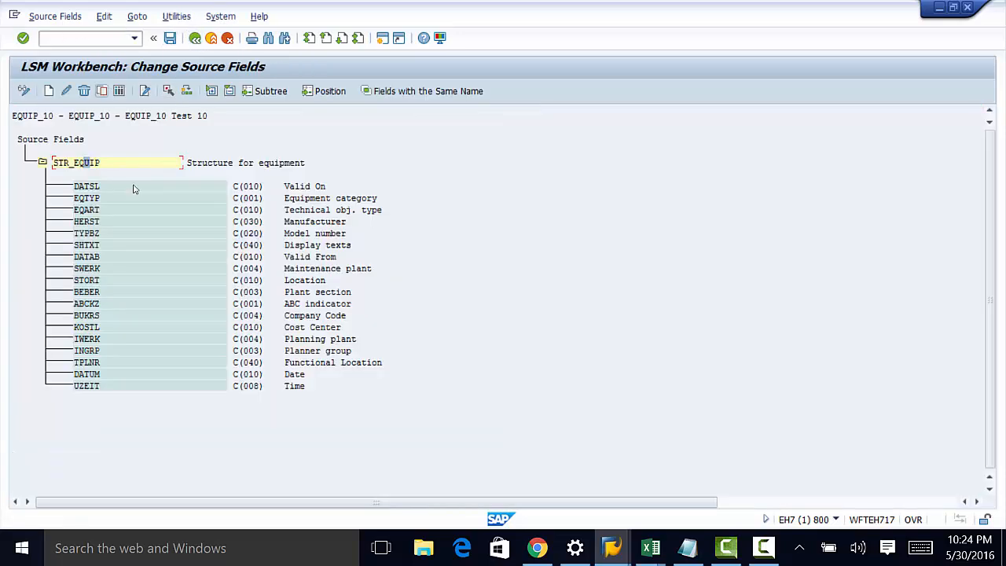
left_click(194, 38)
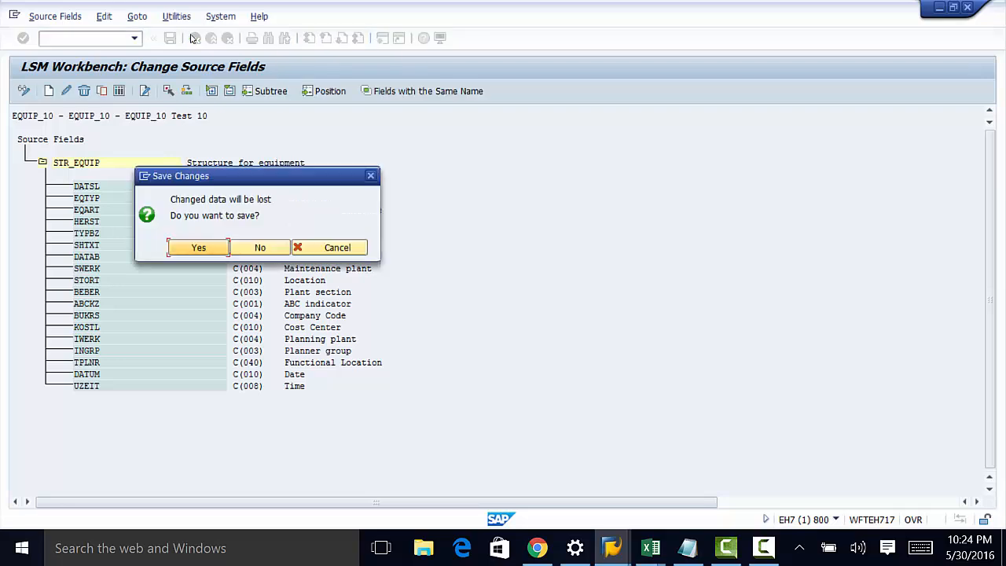
left_click(199, 248)
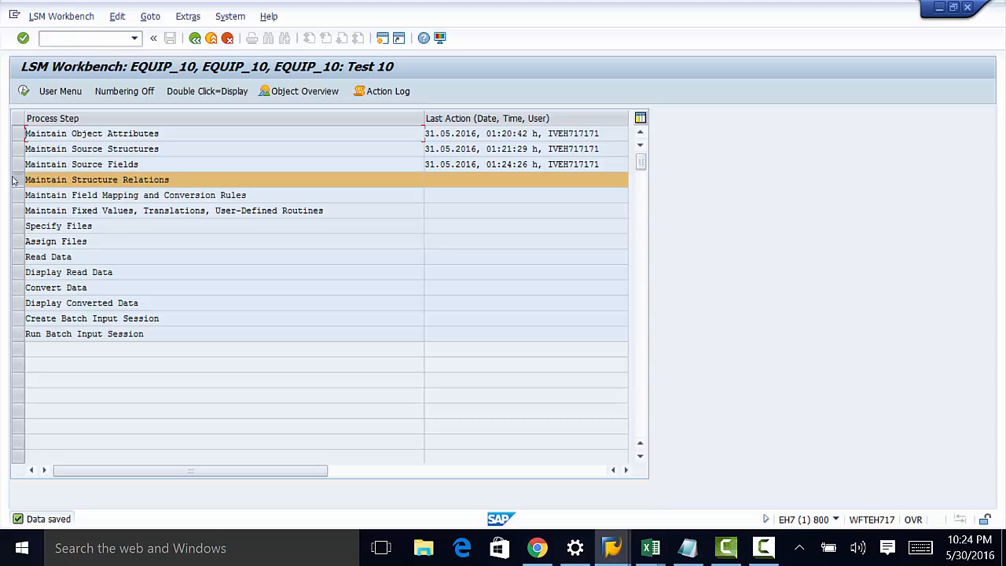
- Open Maintain Structure Relations in change mode, try to create a relationship for REC_10, then save and return to the process steps
left_click(23, 92)
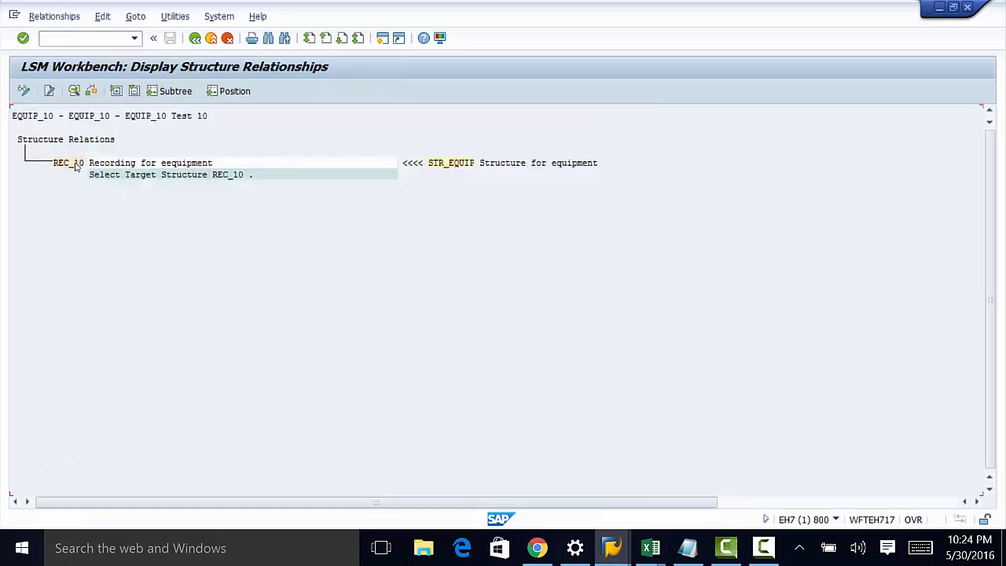
left_click(25, 92)
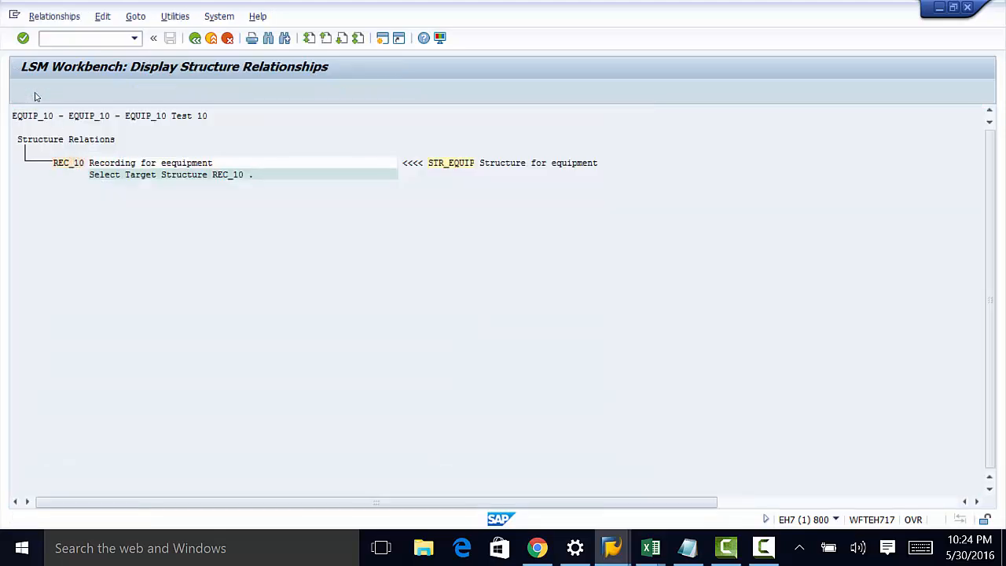
left_click(74, 91)
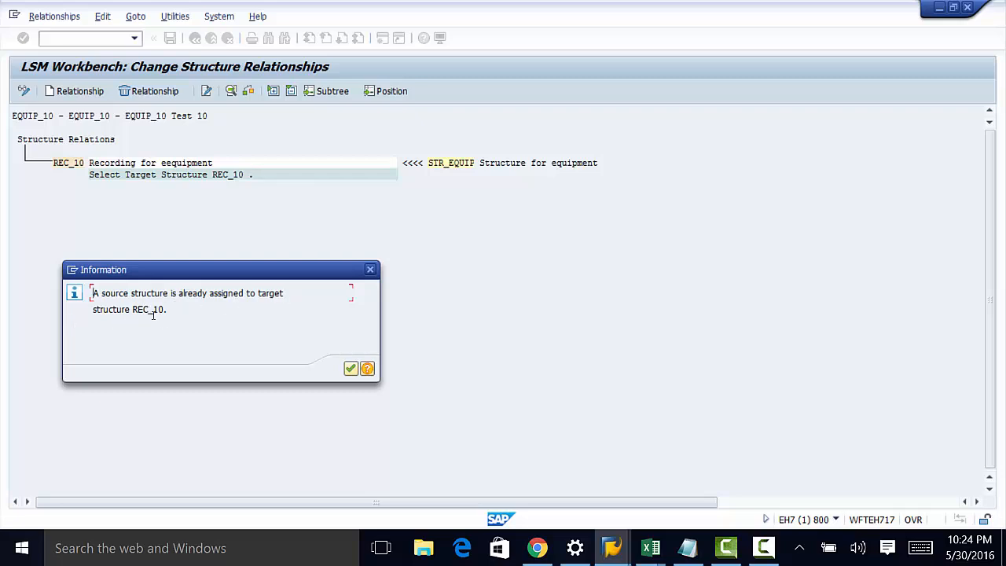
left_click(370, 270)
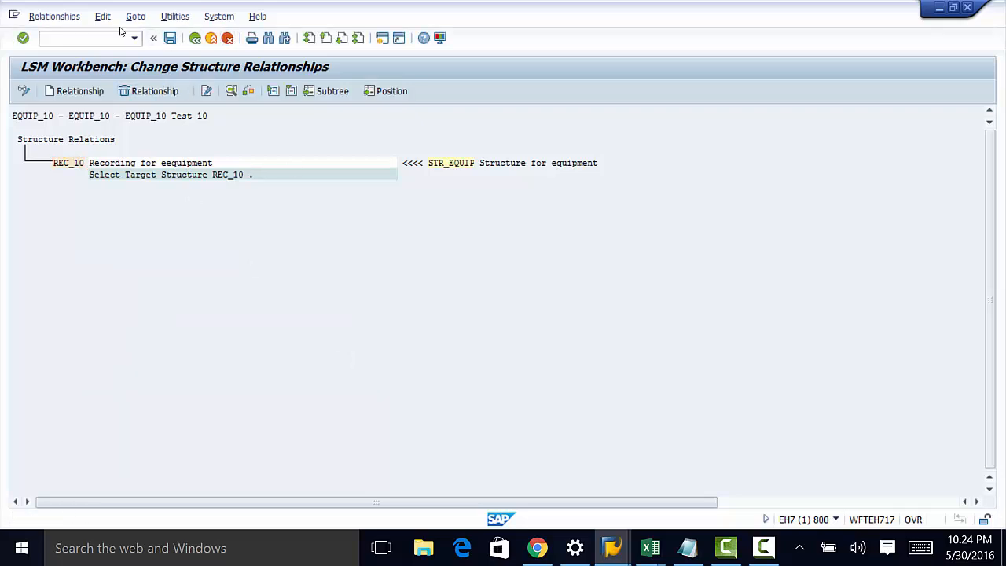
key("ctrl+s")
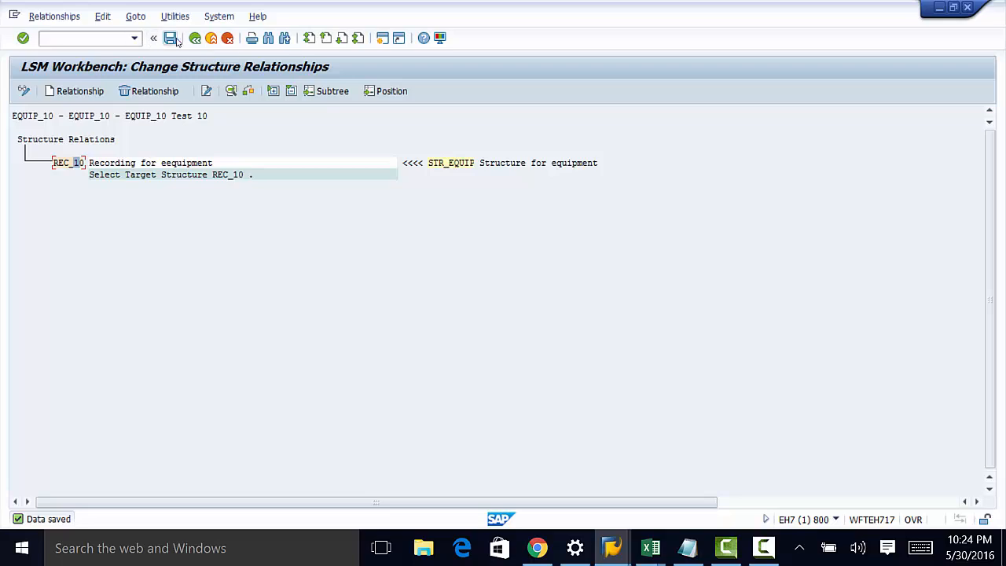
left_click(195, 38)
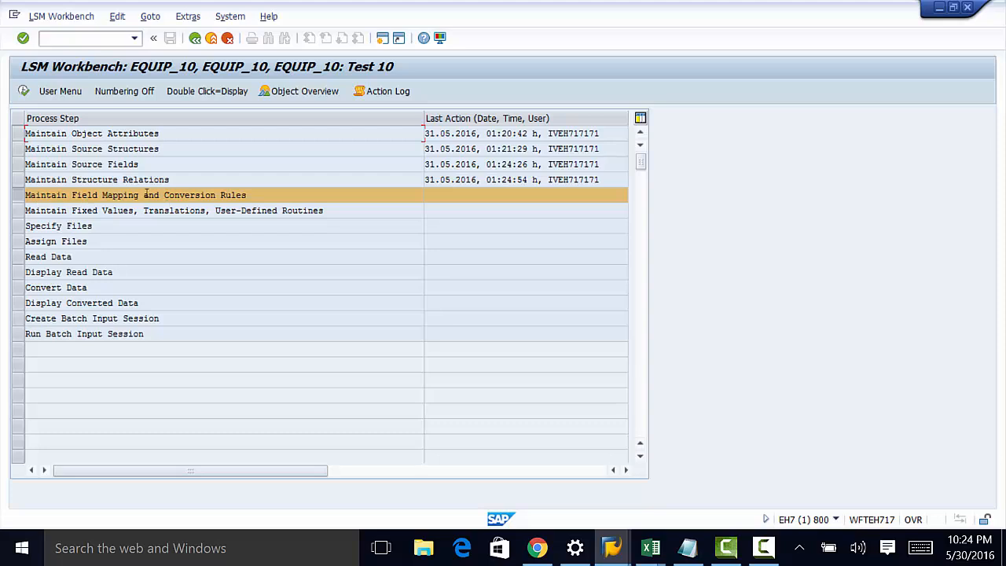
- Open Maintain Field Mapping and Conversion Rules in change mode and start Auto-Field Mapping for same-name fields with rule Transfer (MOVE) and confirmation
left_click(24, 91)
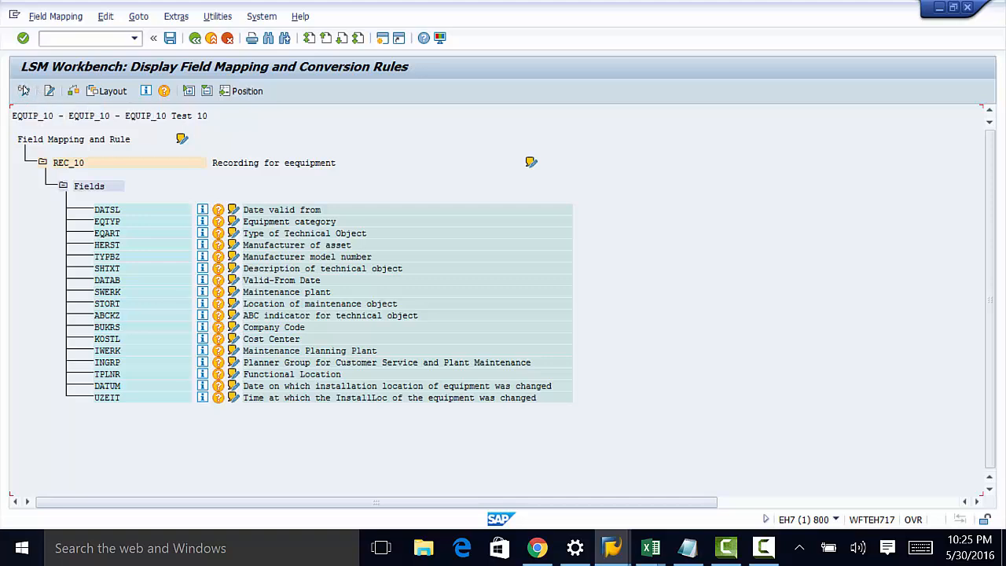
left_click(23, 89)
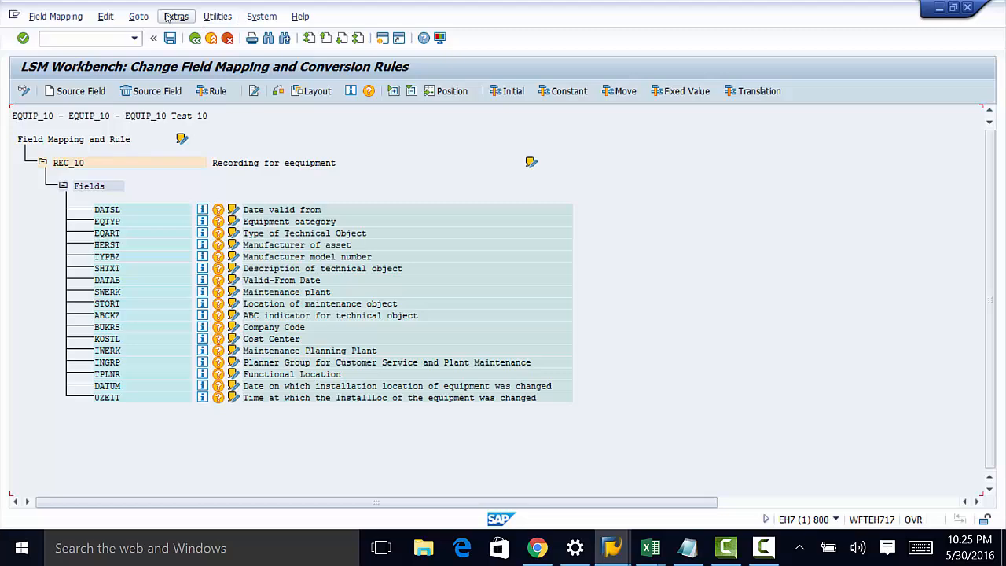
left_click(176, 17)
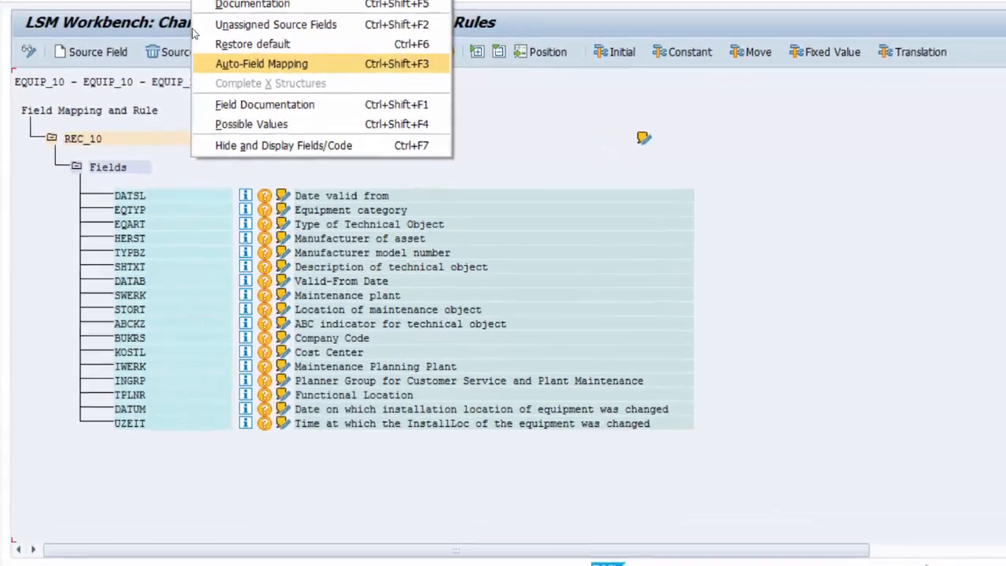
left_click(222, 101)
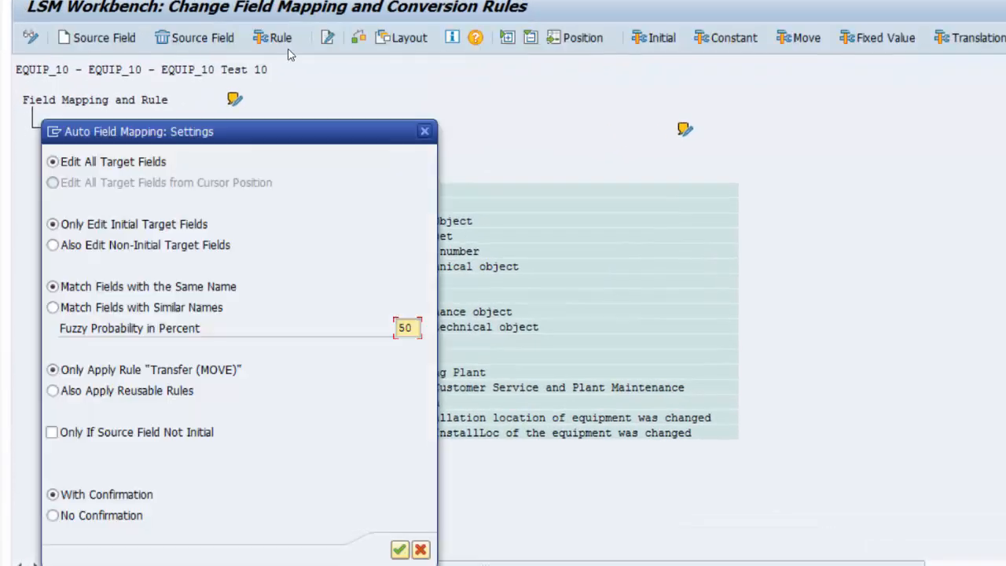
left_click_drag(305, 139, 754, 21)
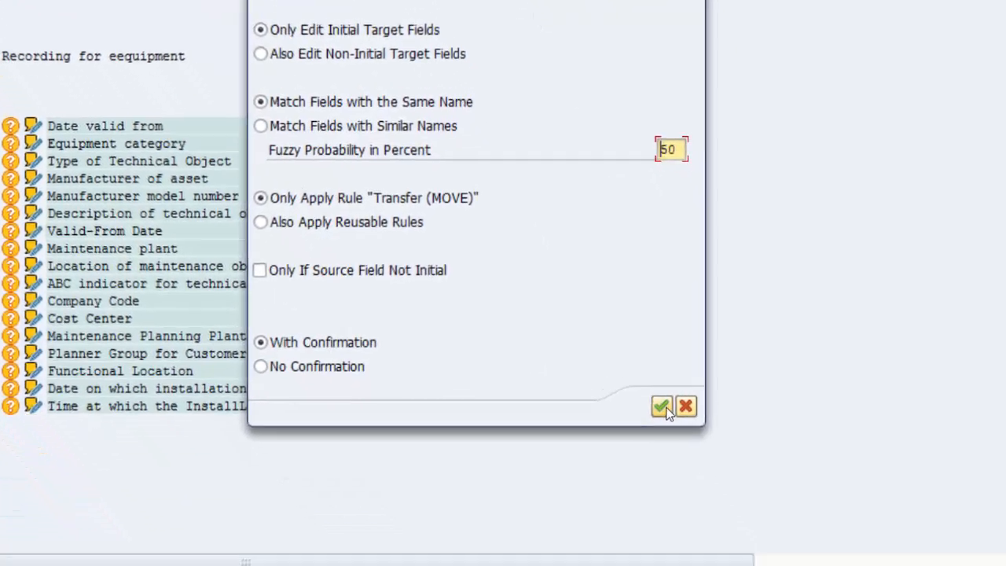
left_click(646, 385)
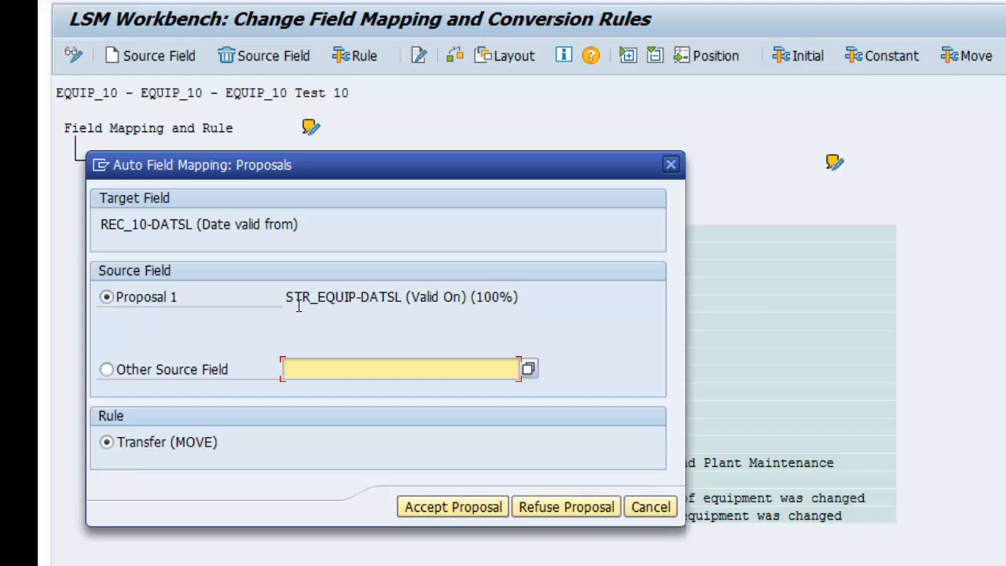
- Accept the proposed same-name STR_EQUIP source field with rule Transfer (MOVE) for every REC_10 target field from DATSL through UZEIT
left_click(443, 504)
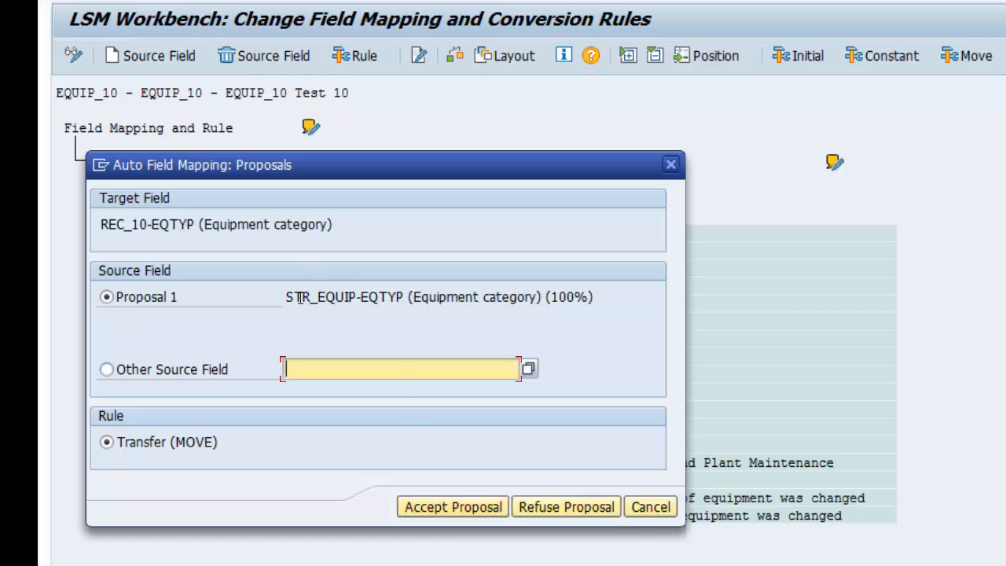
left_click(463, 508)
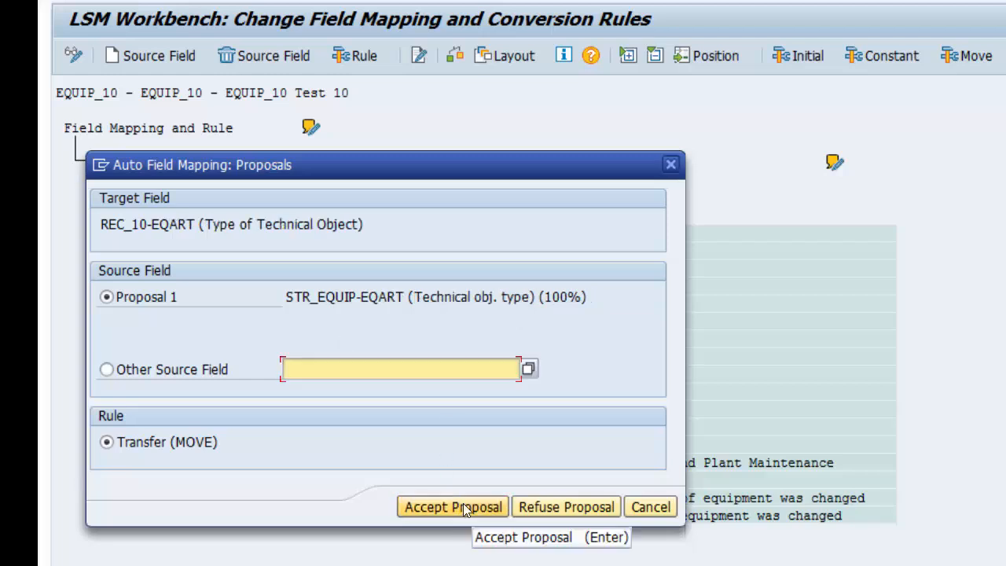
key("Return")
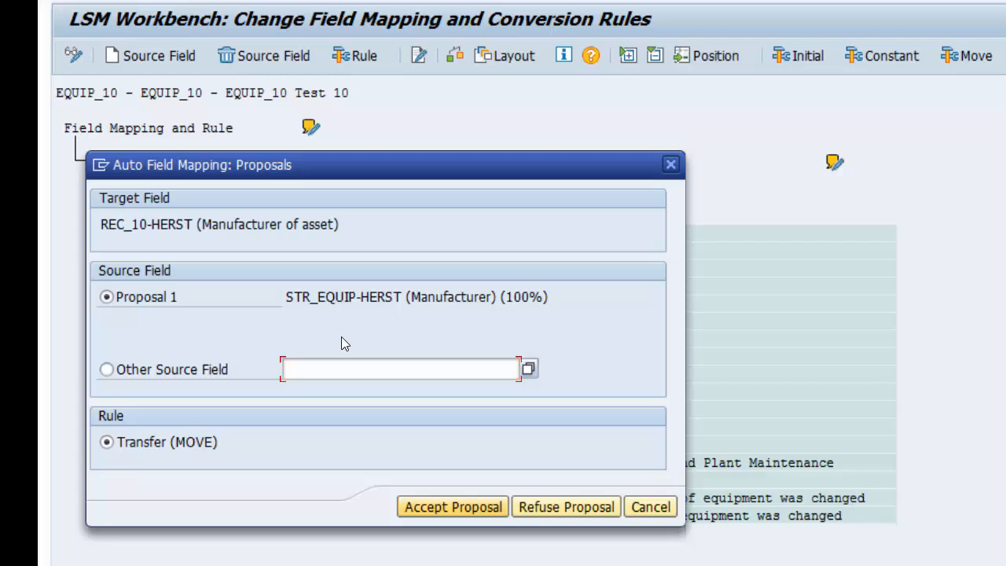
key("Return")
key("Return")
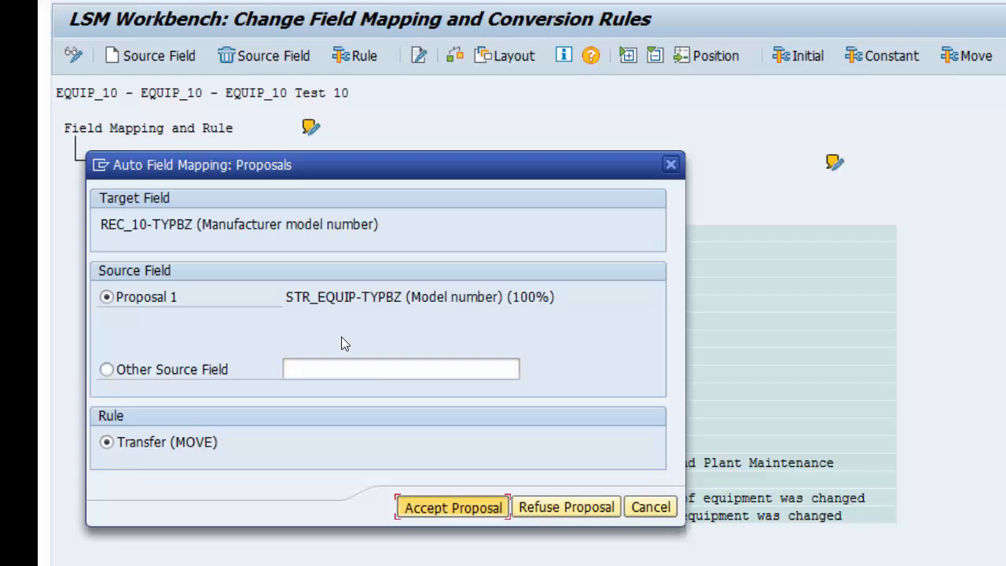
key("Return")
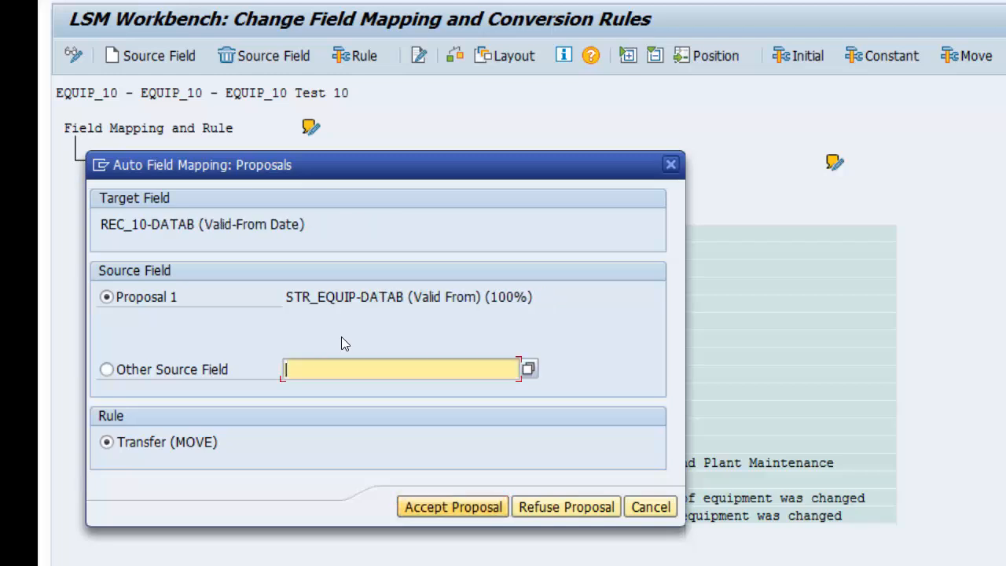
key("Return")
key("Return")
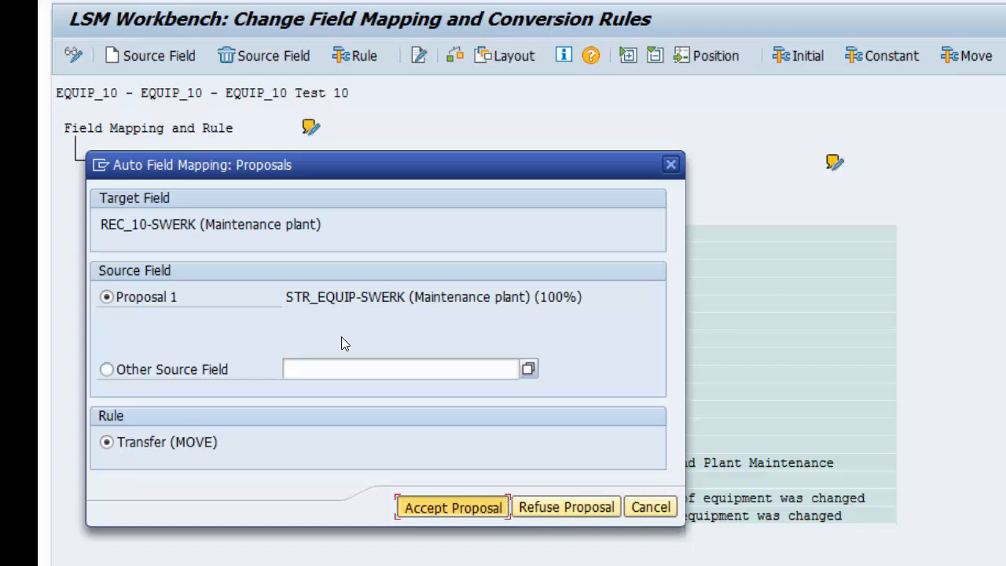
key("Return")
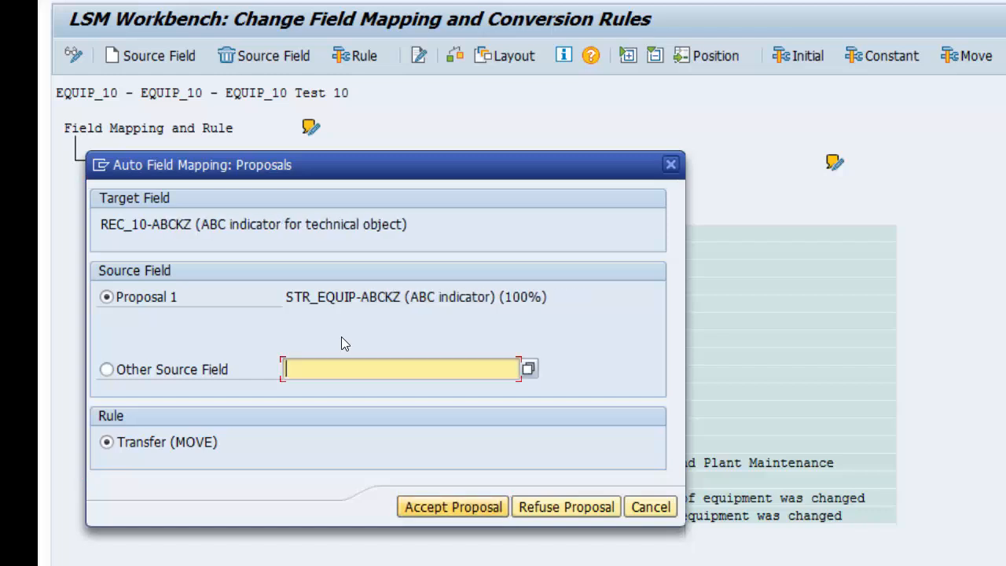
key("Return")
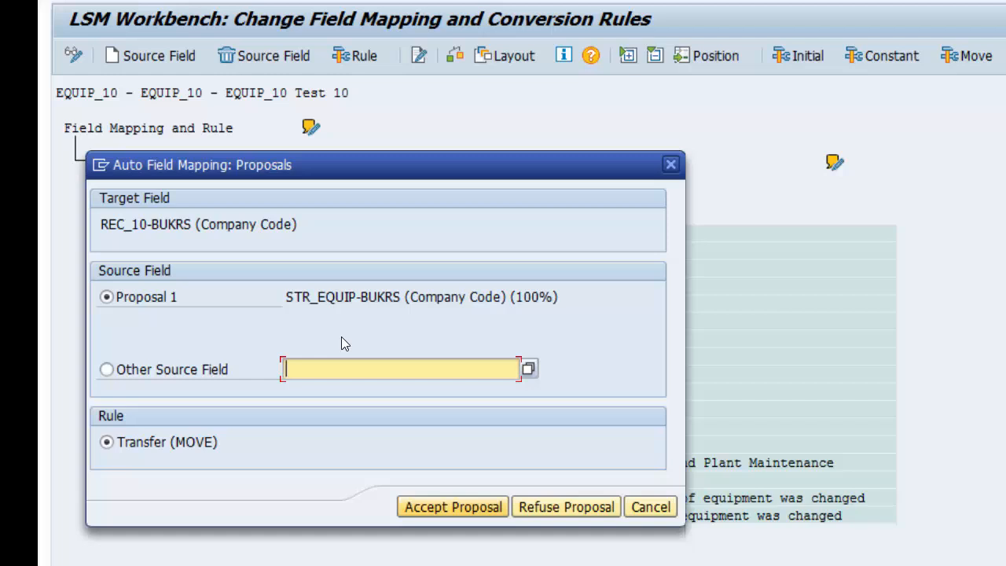
key("Return")
key("Return")
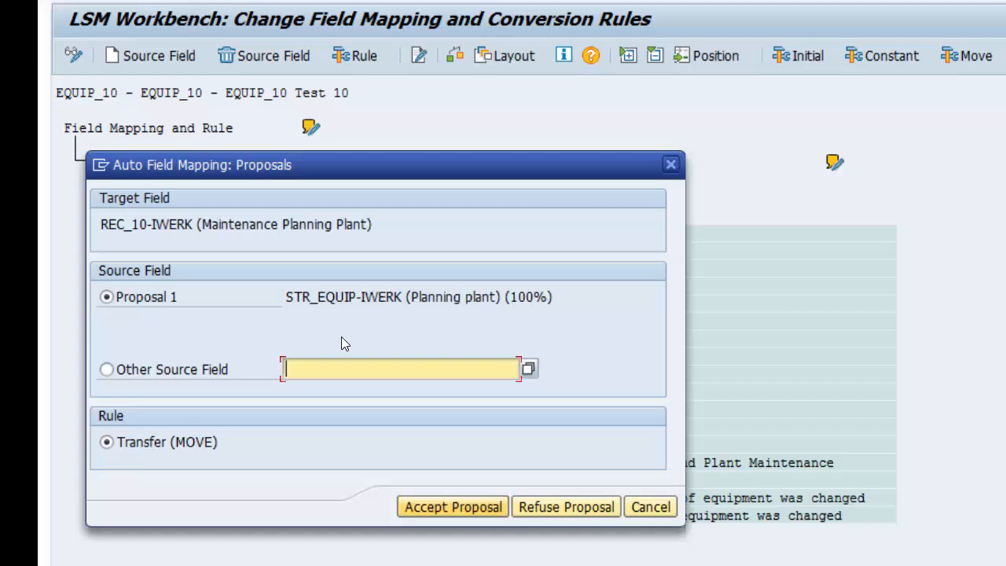
key("Return")
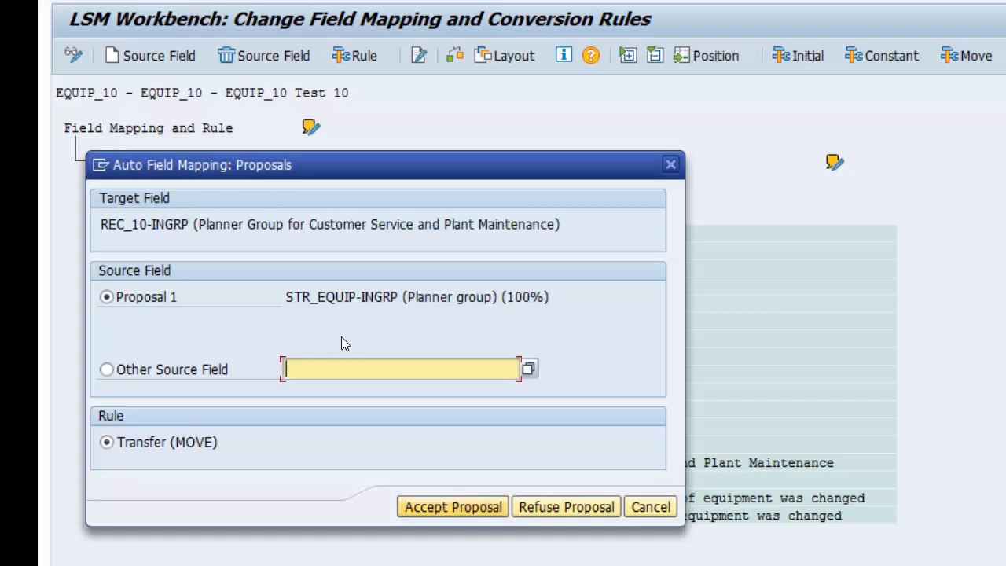
key("Return")
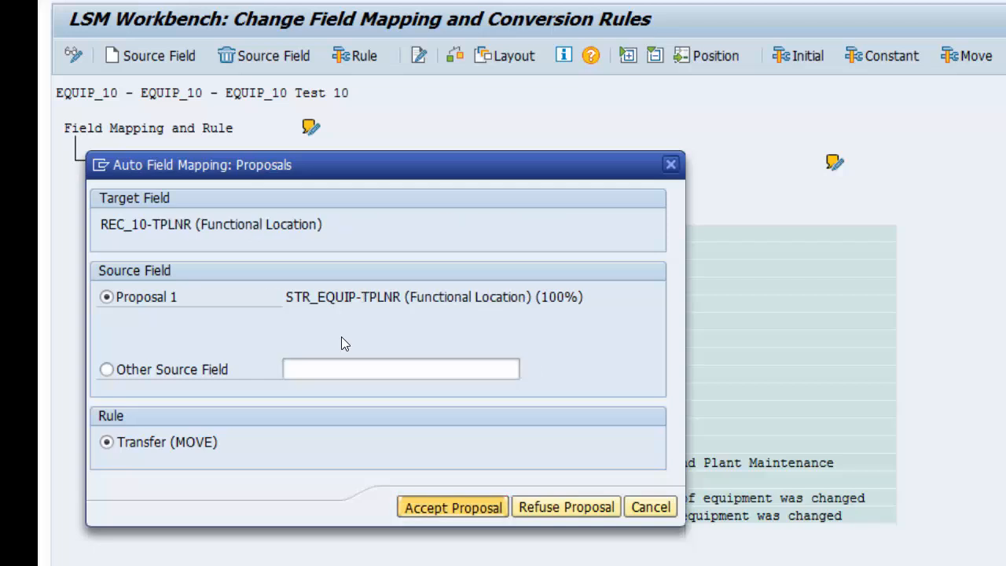
key("Return")
key("Return")
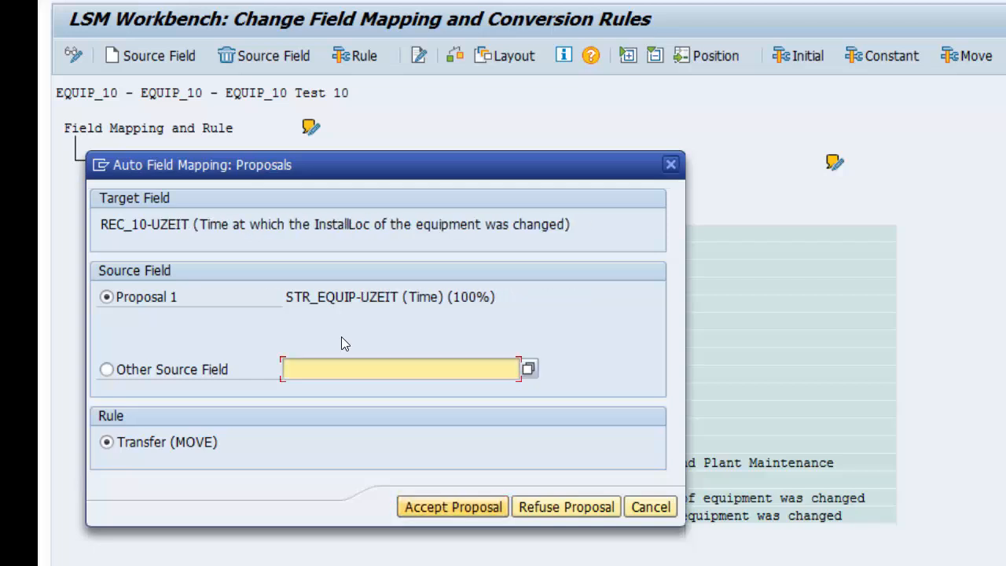
key("Return")
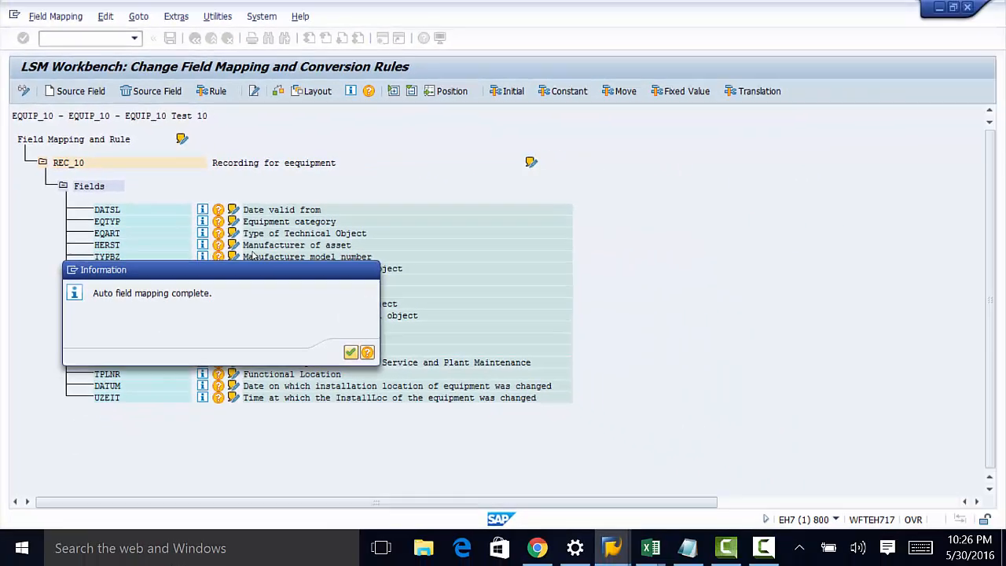
left_click(563, 447)
- Save the field mapping and conversion rules and return to the process steps
scroll(402, 244, "down", 1)
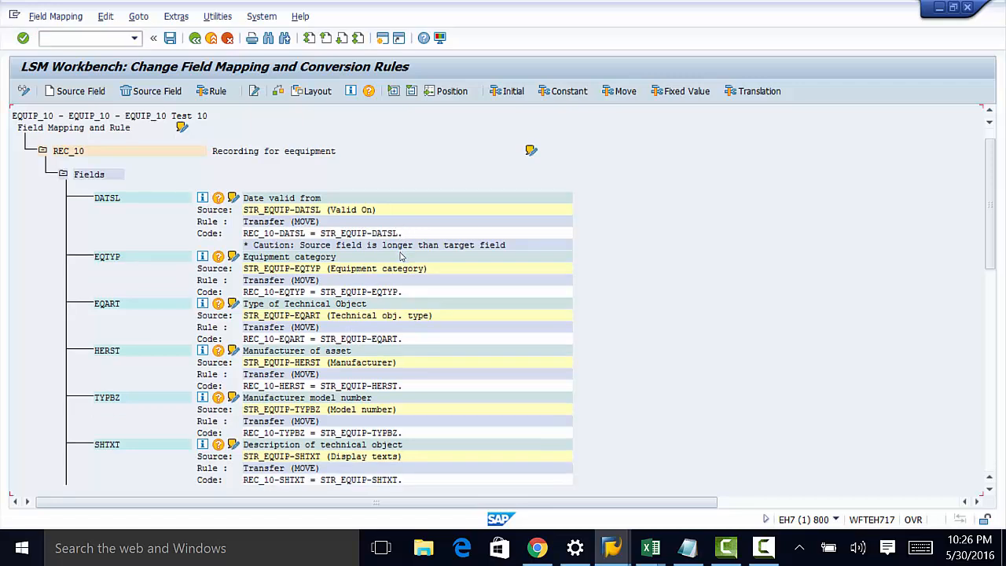
key("ctrl+s")
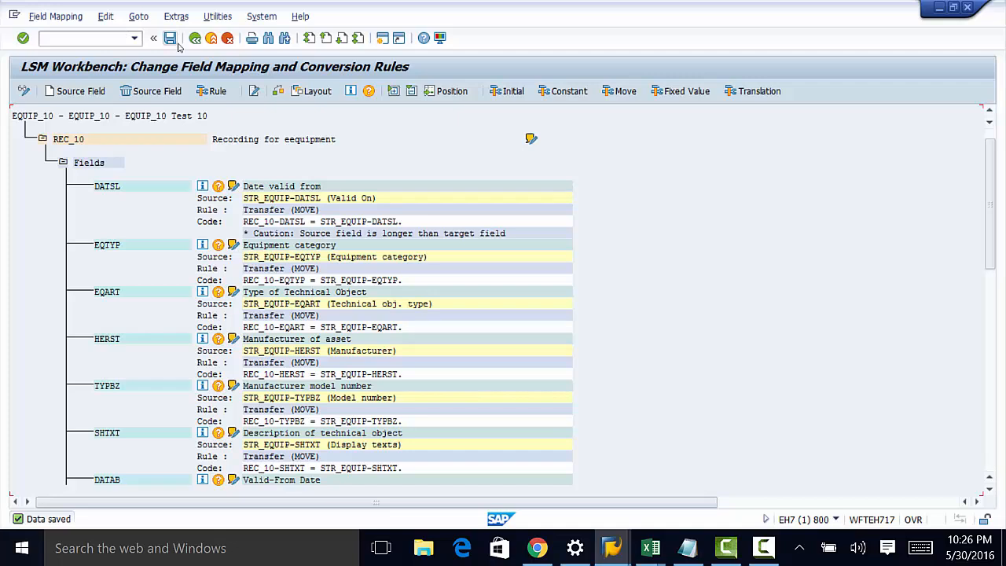
key("F3")
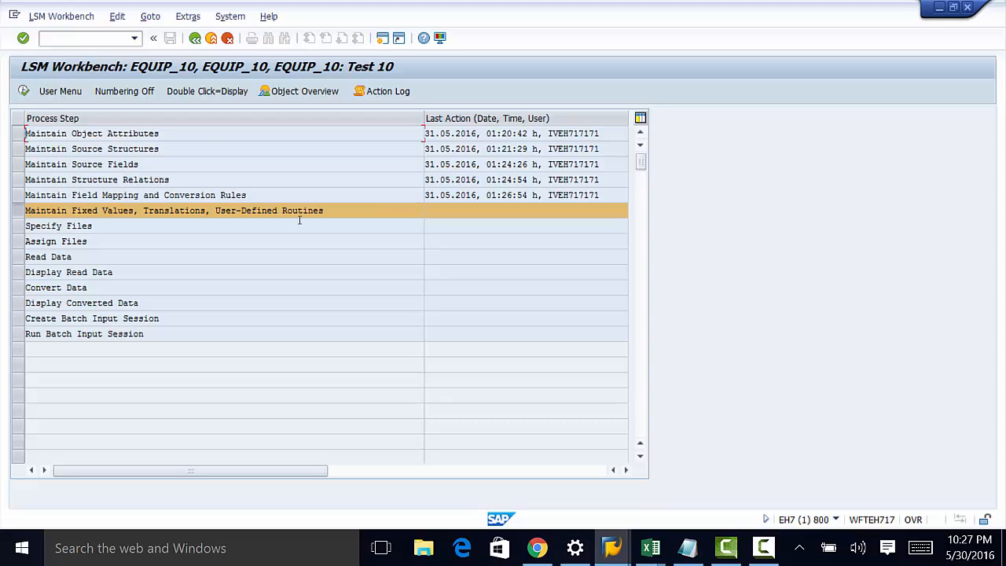
- Open the Specify Files process step and switch it to change mode
left_click(19, 226)
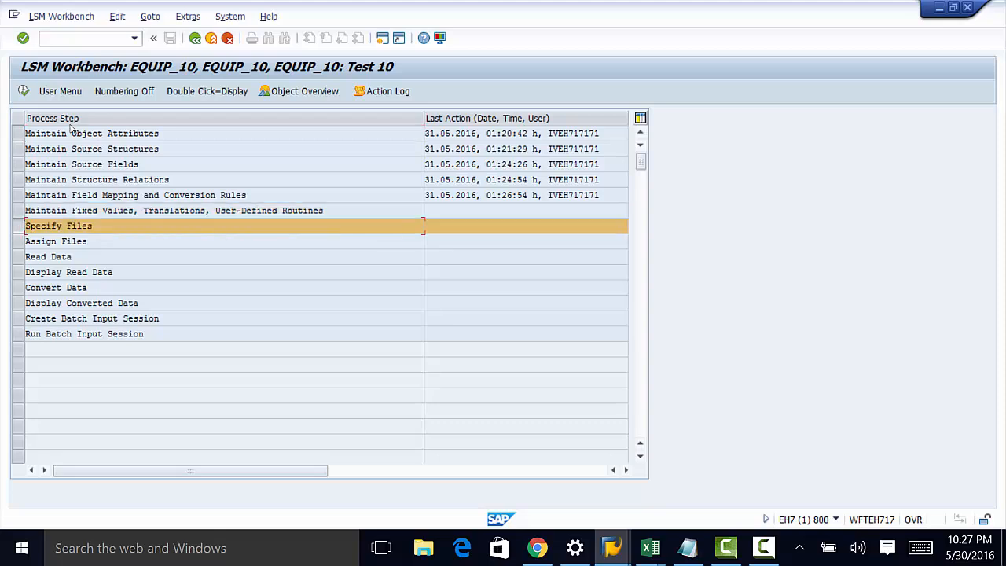
left_click(24, 91)
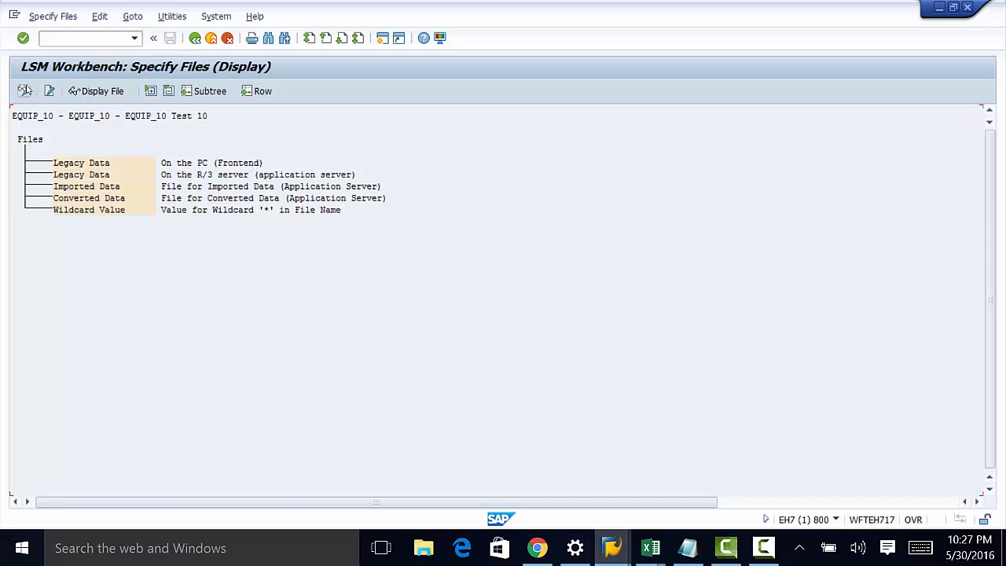
left_click(25, 91)
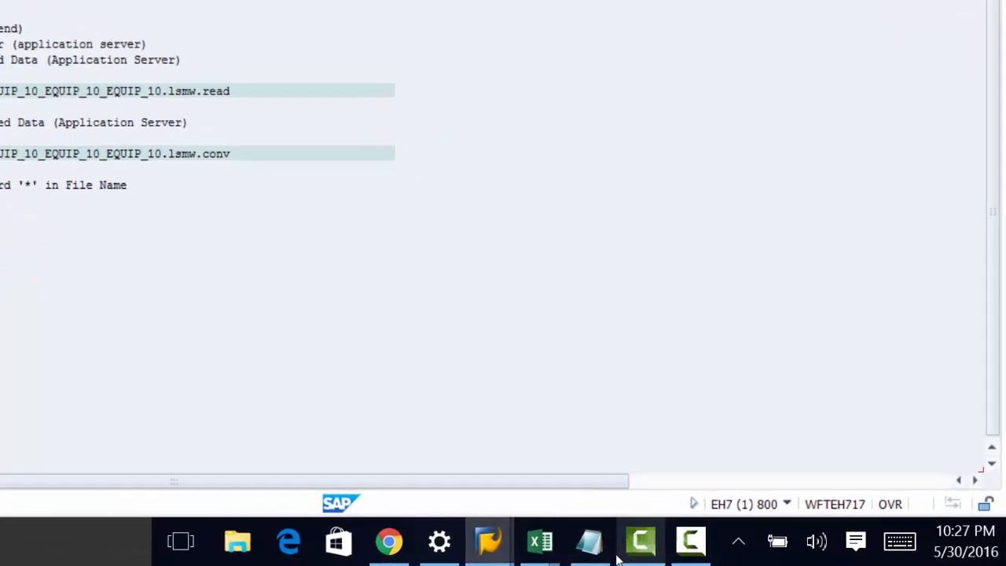
- Look at the Test text file in Notepad, then examine the field lists on Sheet1 and Sheet3 of the Excel workbook Book1
left_click(596, 550)
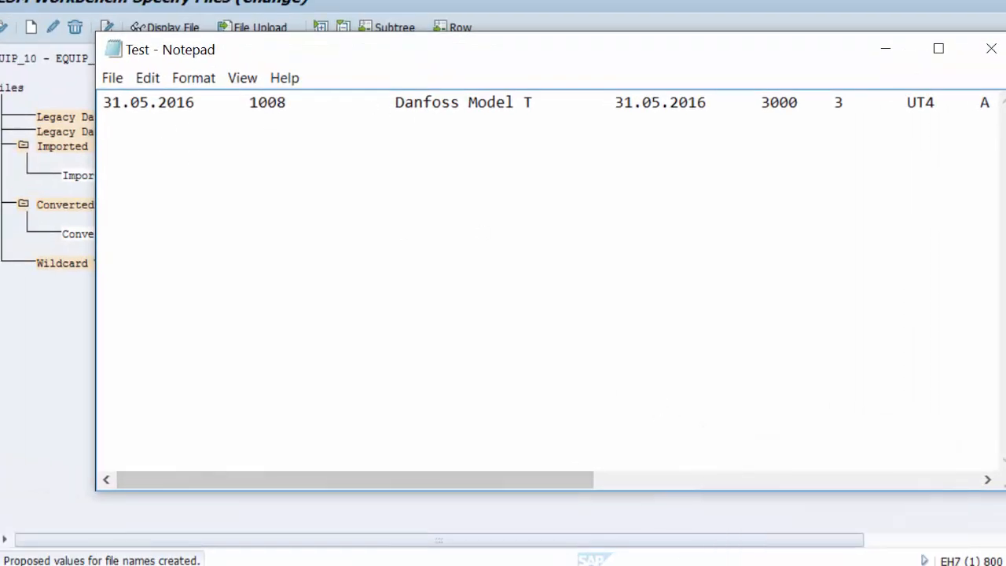
mouse_move(774, 565)
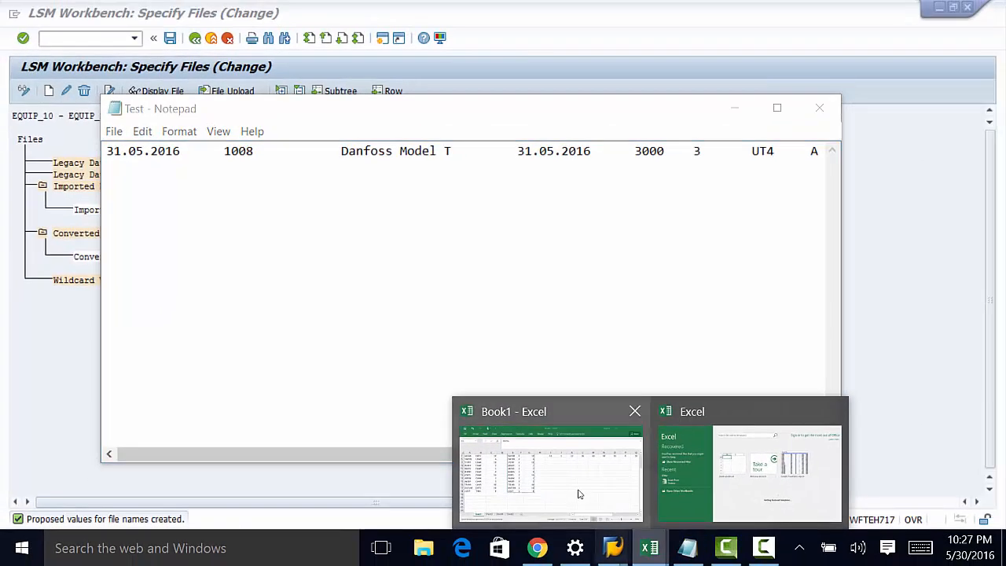
left_click(580, 493)
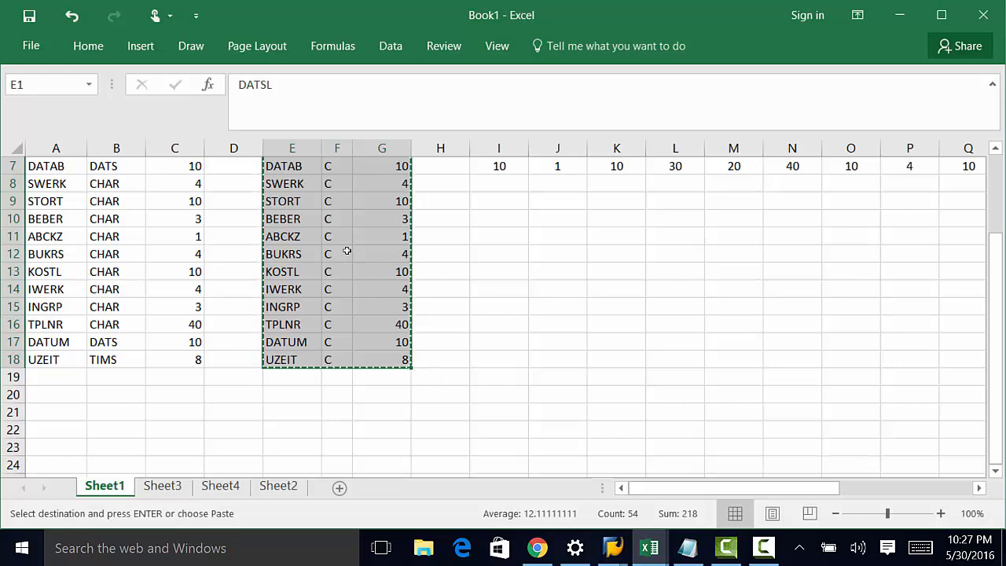
scroll(348, 252, "up", 2)
scroll(303, 387, "down", 2)
left_click(164, 486)
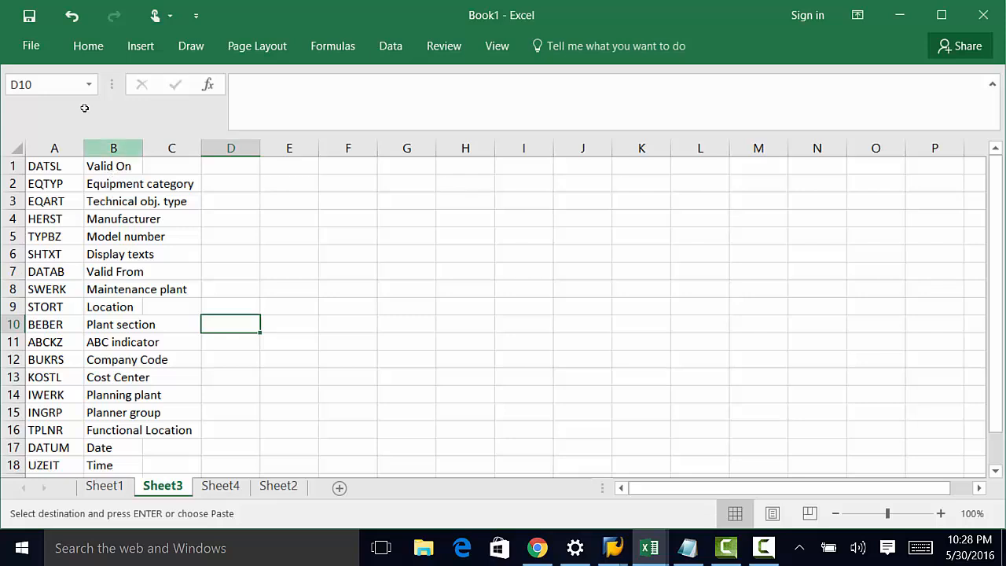
left_click(120, 149)
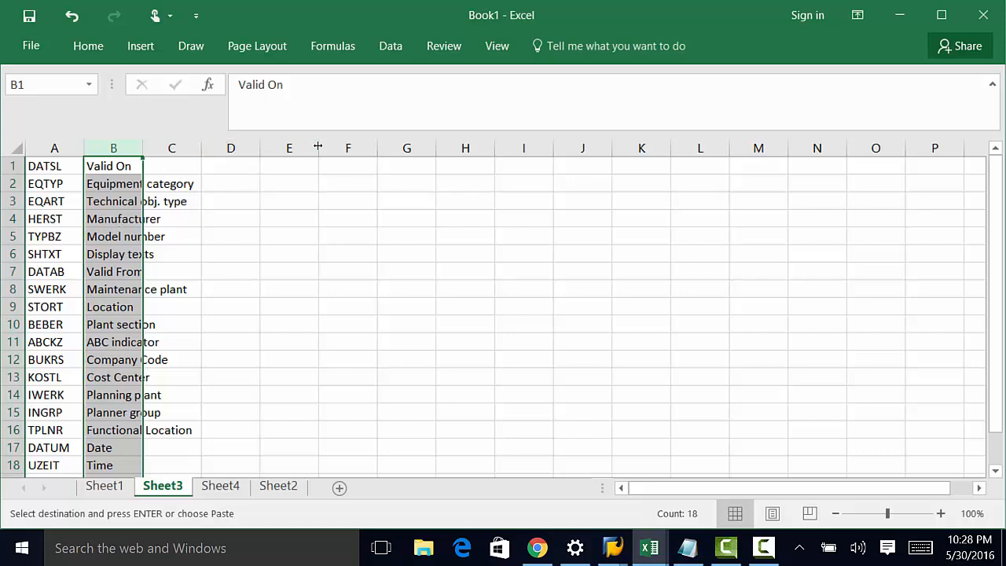
- Examine the equipment data in row 2 of Sheet4 and compare it with the Test text file in Notepad
left_click(221, 486)
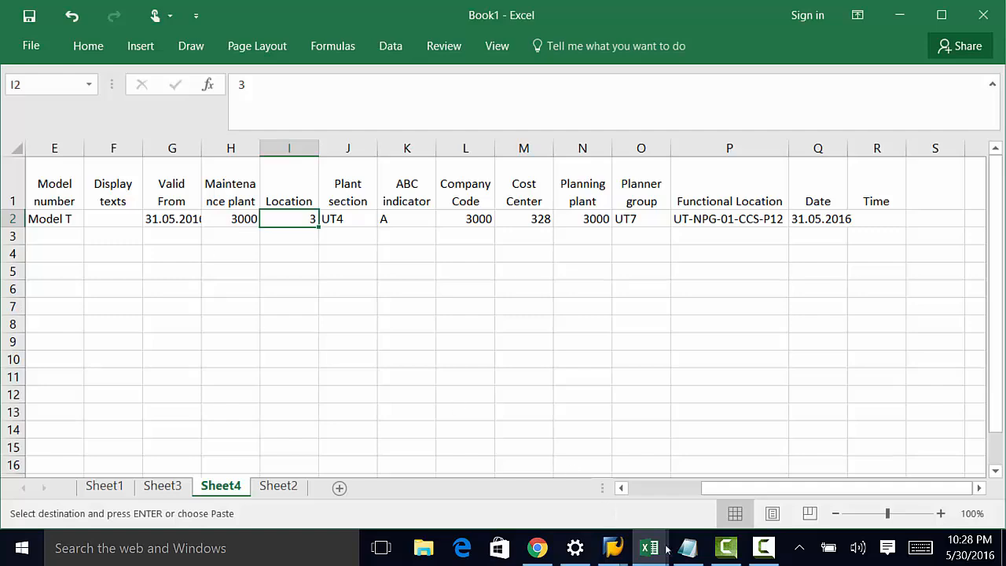
mouse_move(689, 550)
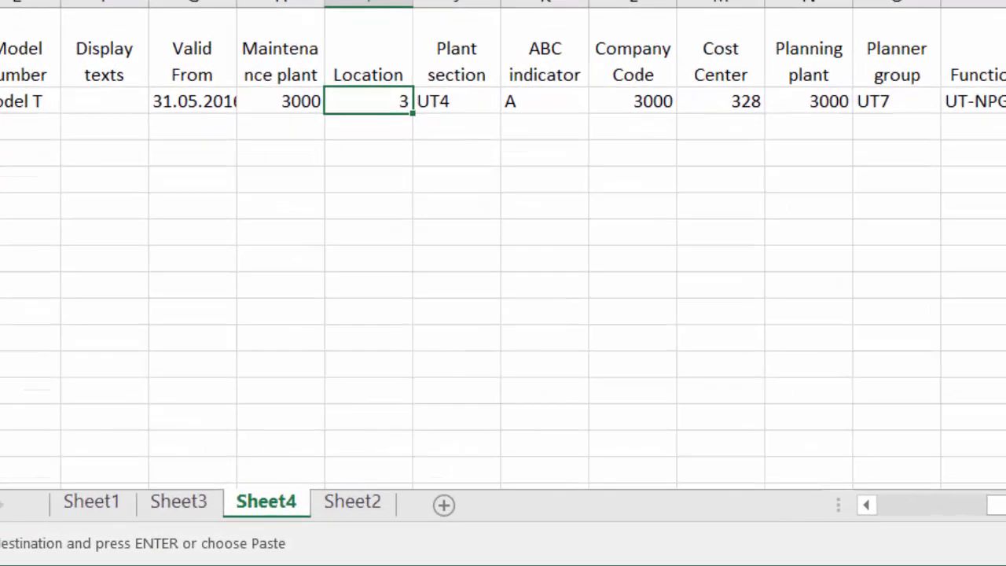
left_click(14, 219)
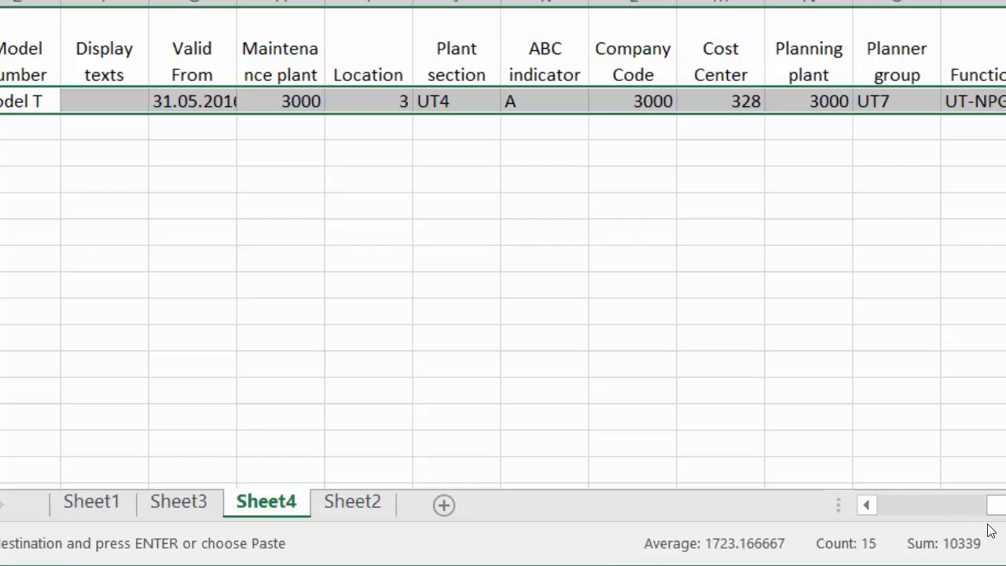
scroll(599, 296, "left", 4)
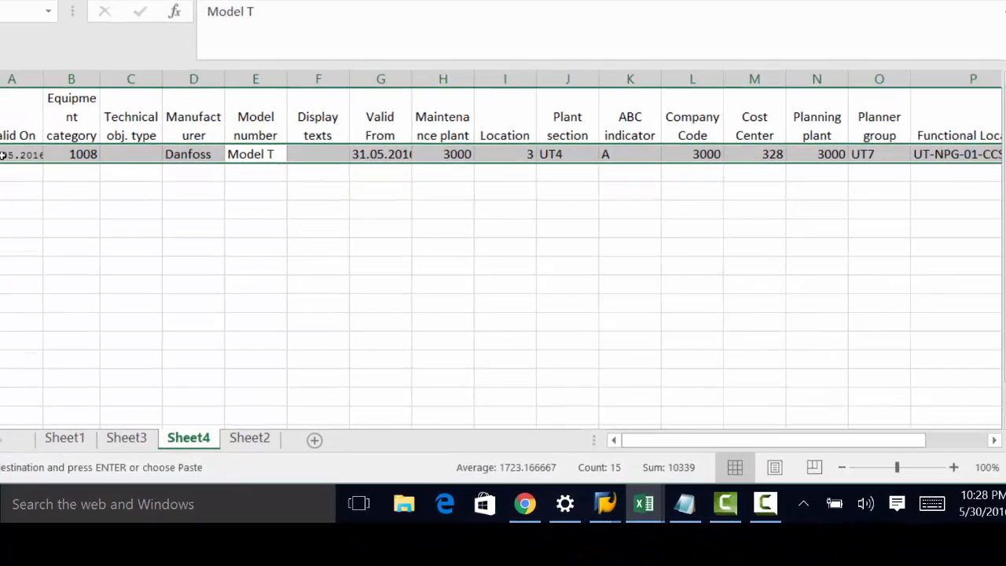
left_click_drag(3, 154, 921, 155)
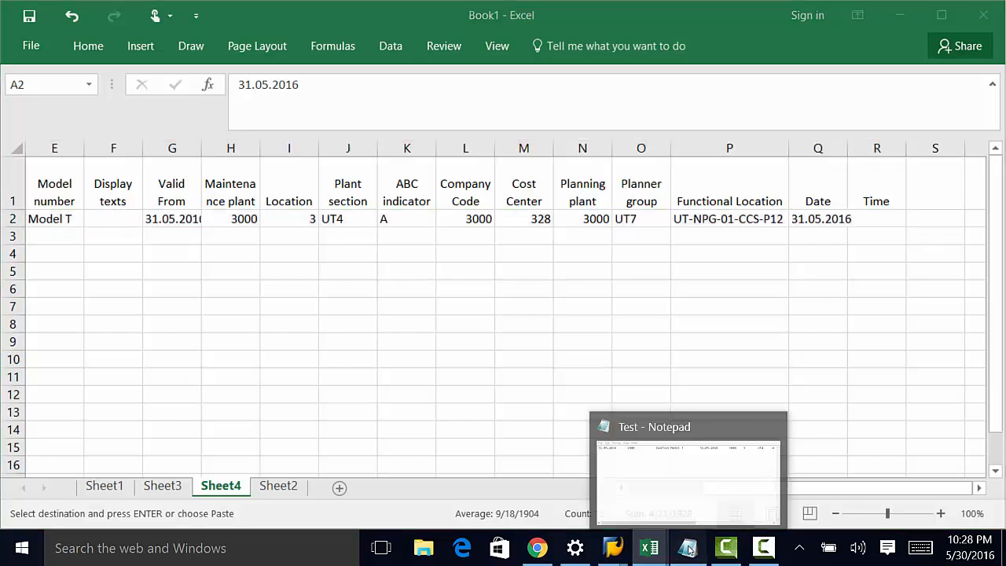
left_click(688, 548)
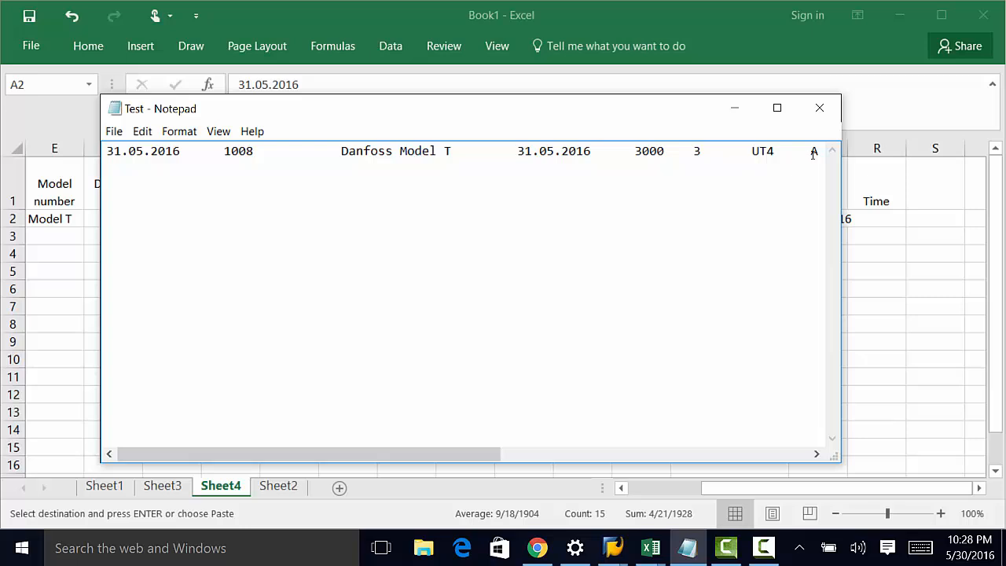
- Switch back to the SAP LSM Workbench and choose Test.txt from the Desktop as the legacy data file on the PC
left_click(612, 550)
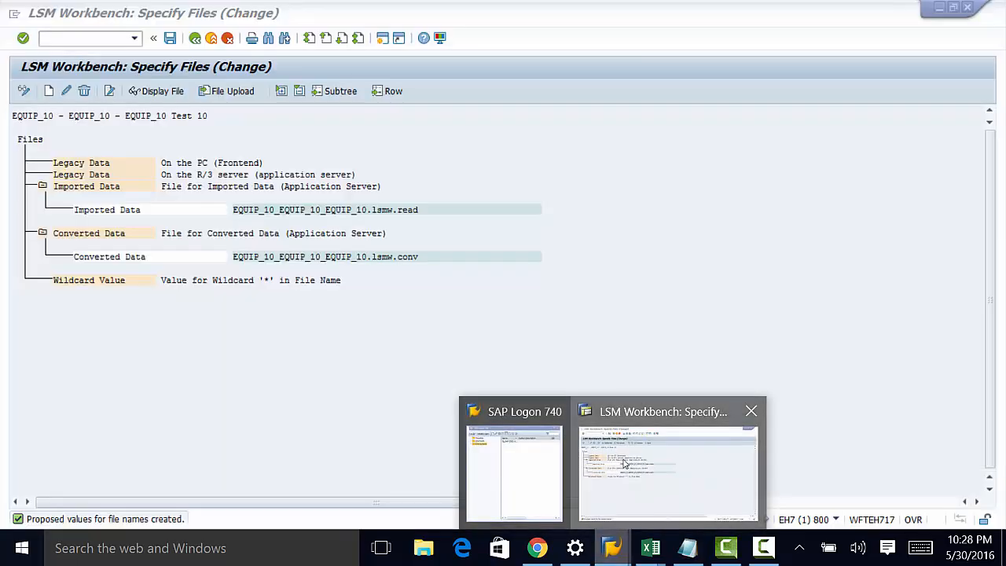
left_click(624, 464)
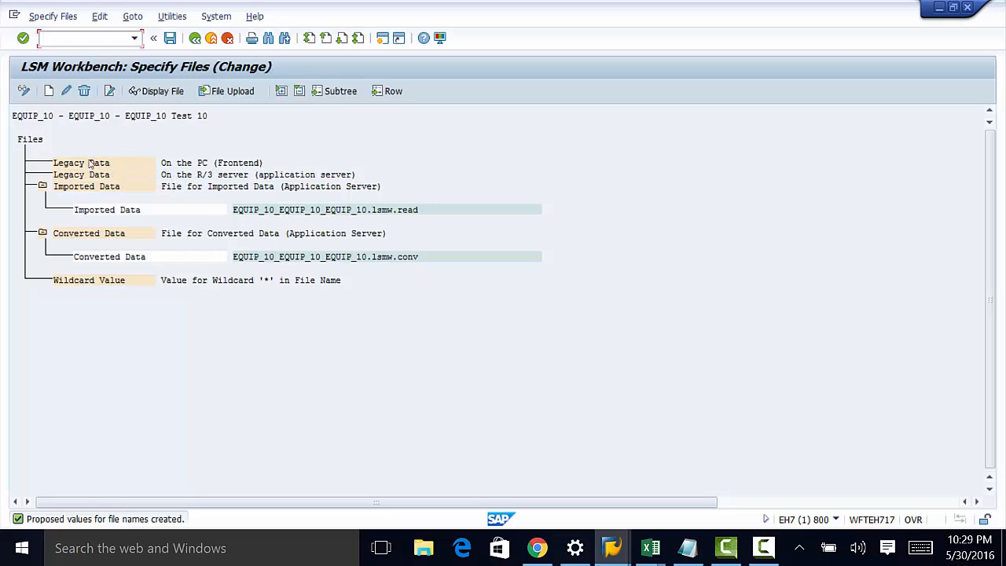
double_click(85, 163)
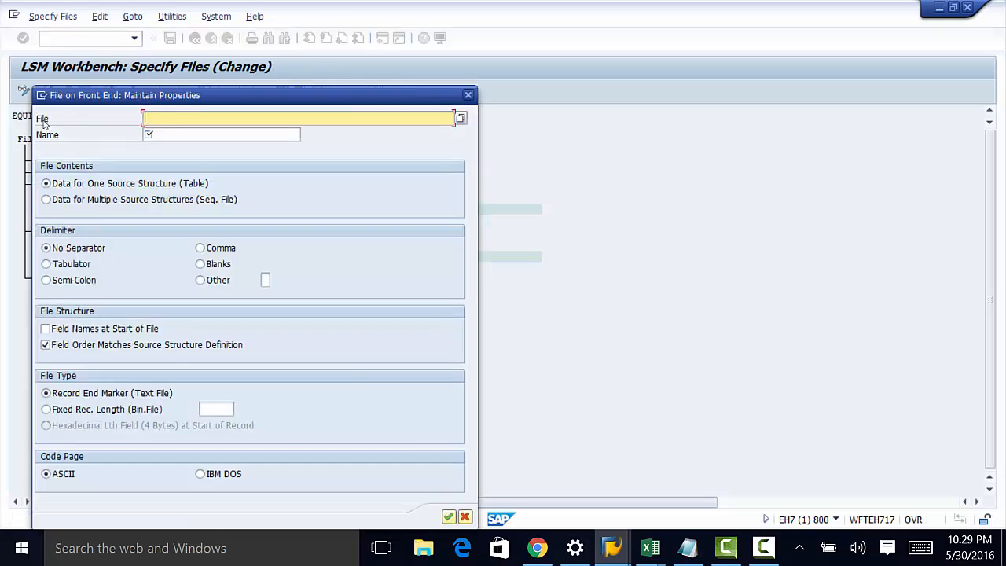
left_click(460, 118)
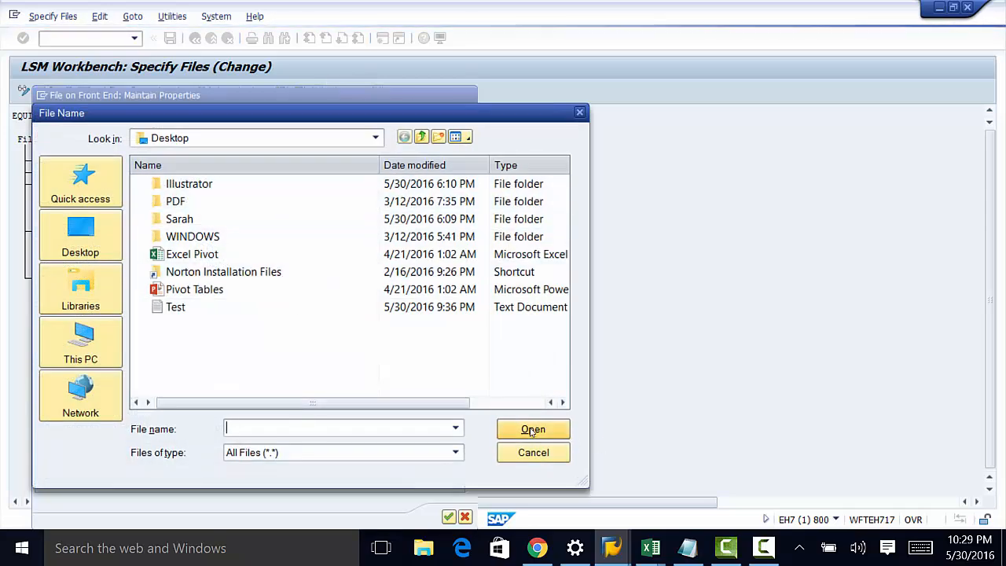
left_click(80, 232)
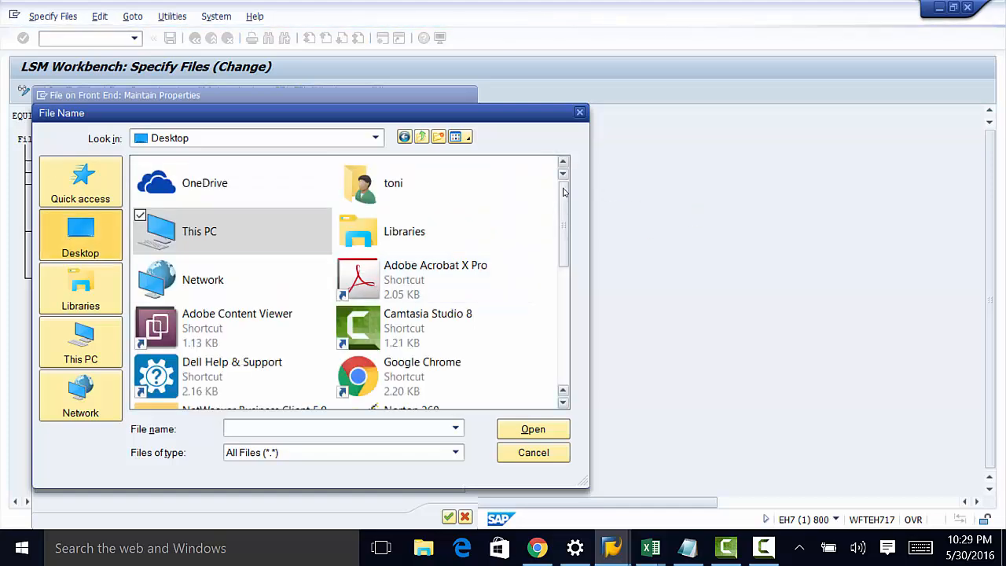
left_click_drag(563, 192, 563, 314)
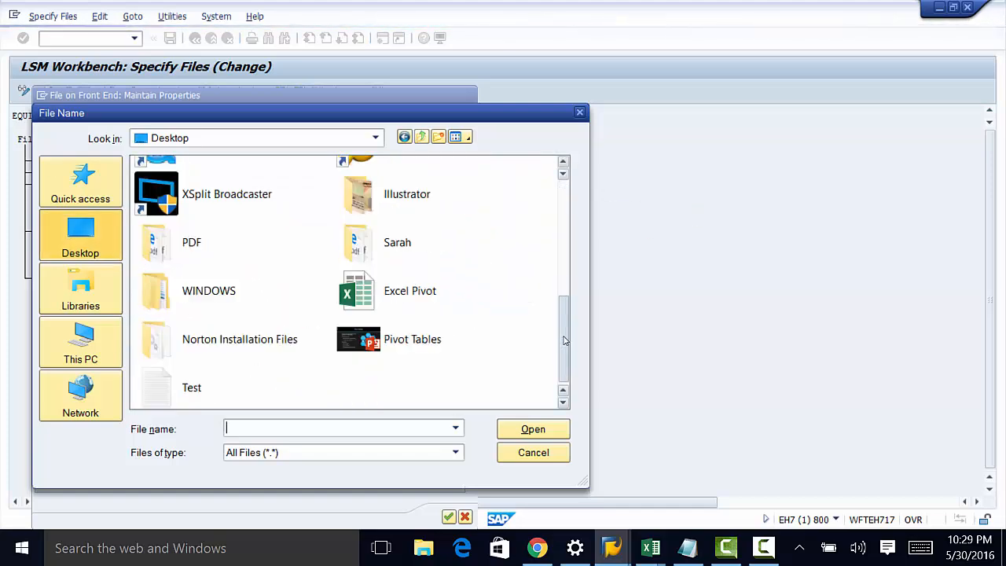
double_click(178, 394)
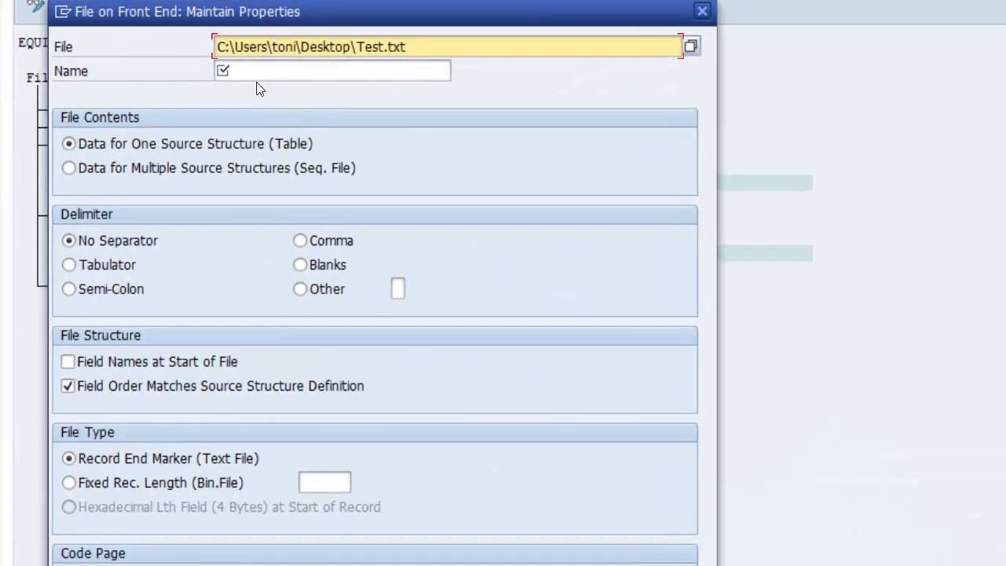
- Name the legacy file "Data file", set its delimiter to Tabulator, and confirm the file properties
left_click(171, 134)
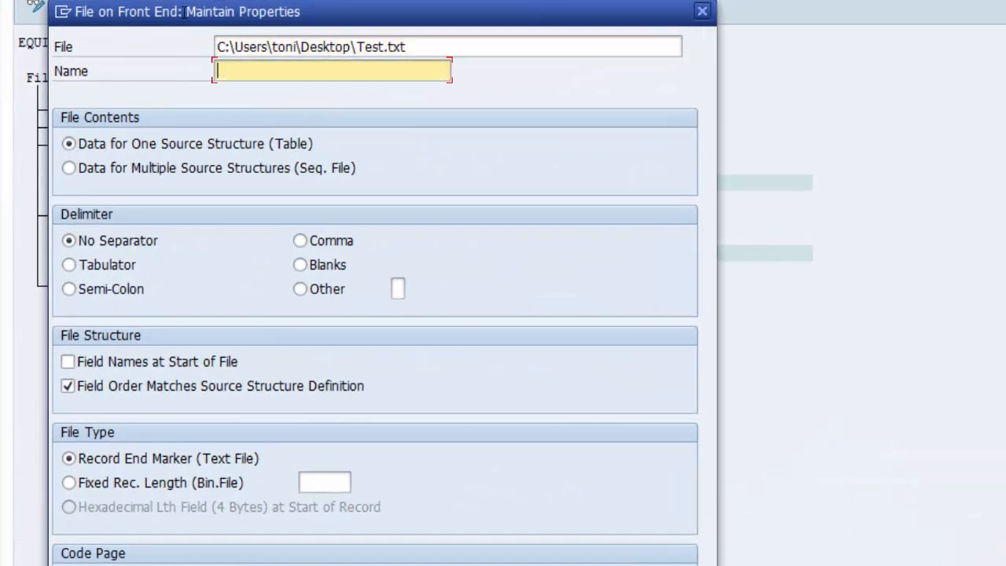
type("Data")
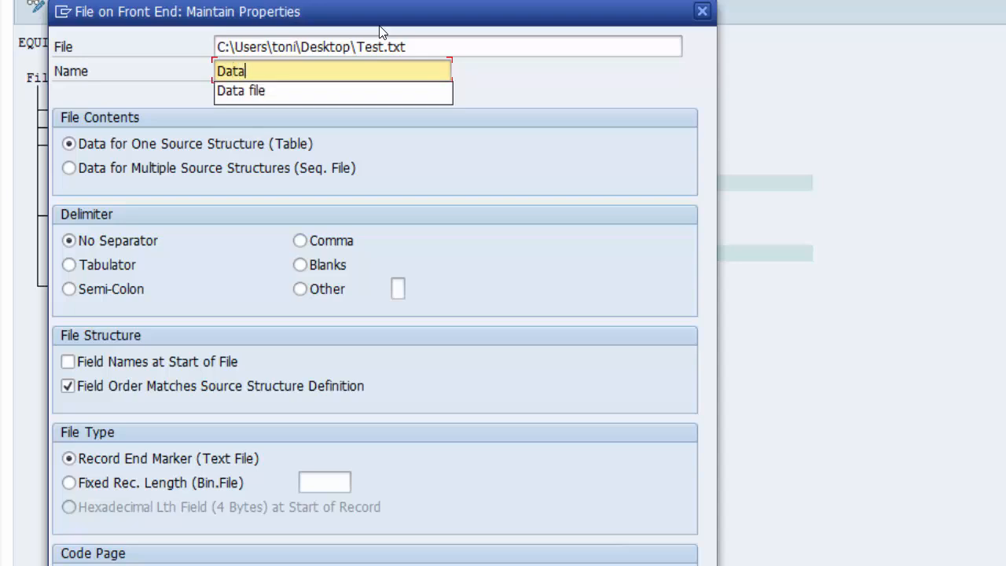
type(" file")
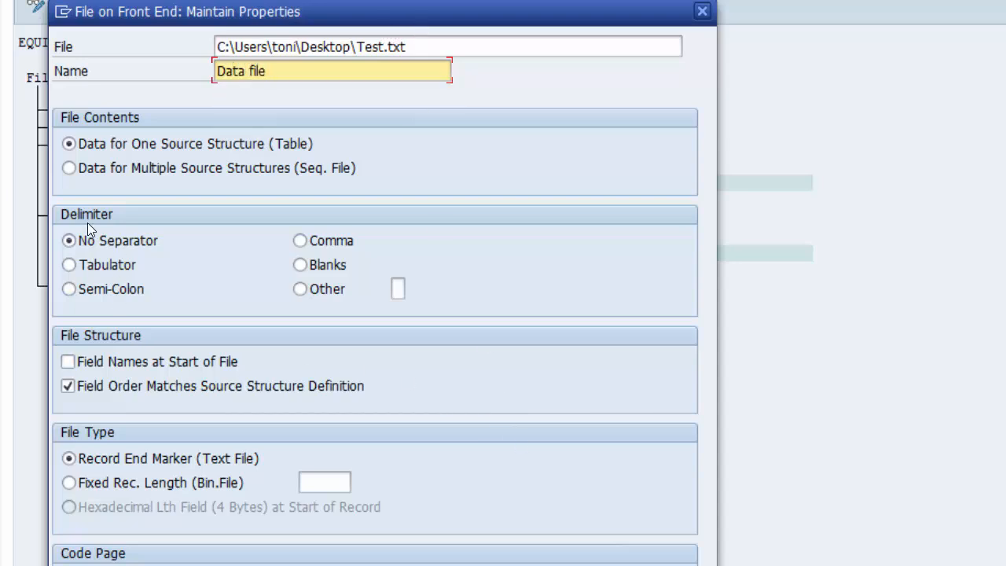
left_click(69, 265)
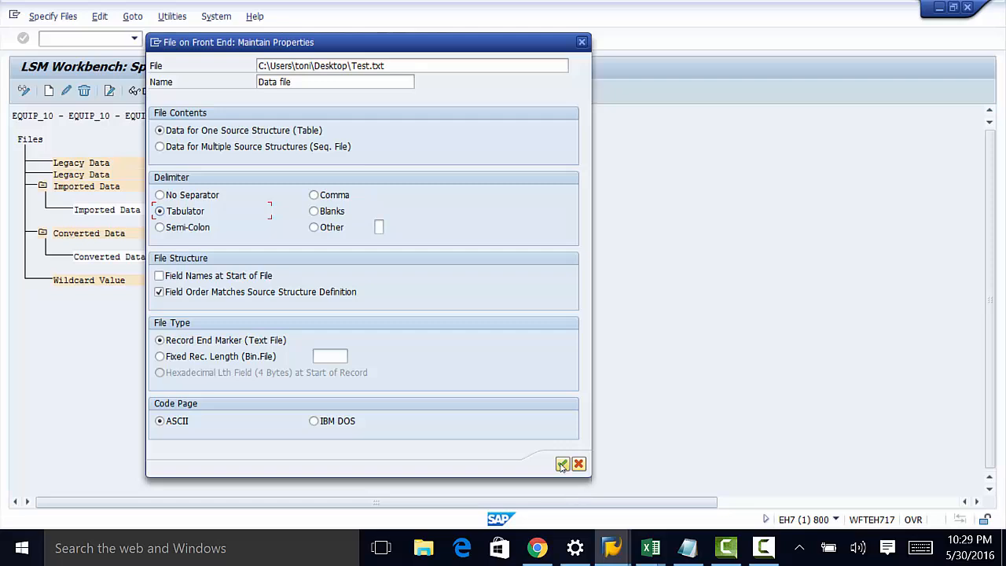
left_click(562, 464)
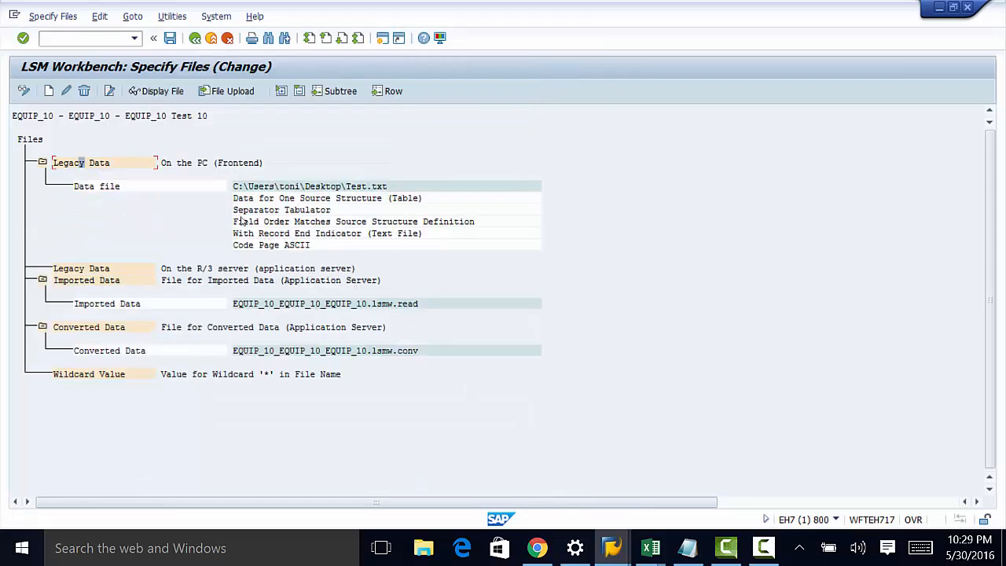
- Compare the Test text file in Notepad with the field list on Sheet3 and the equipment row on Sheet4 of Book1 in Excel
left_click(689, 550)
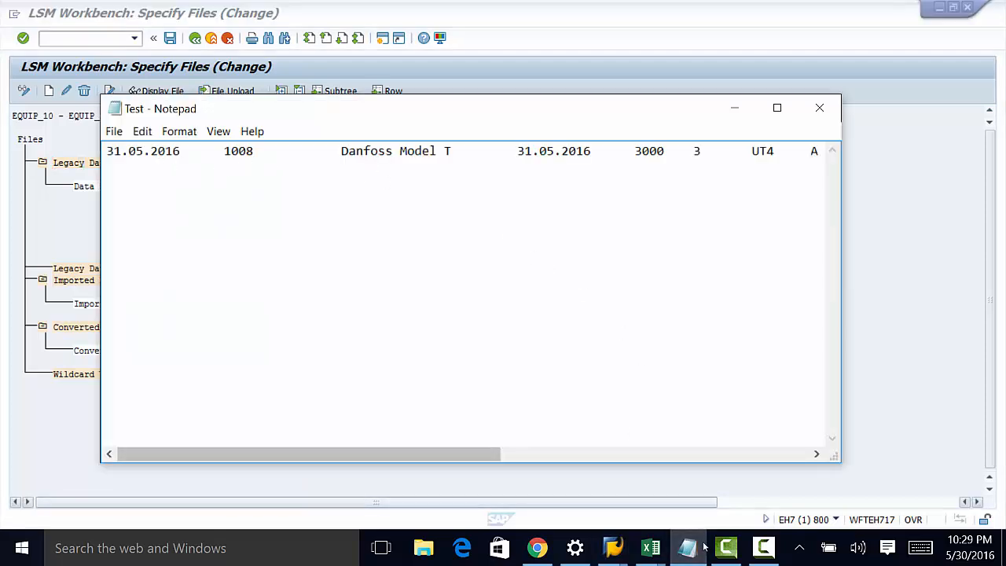
mouse_move(652, 550)
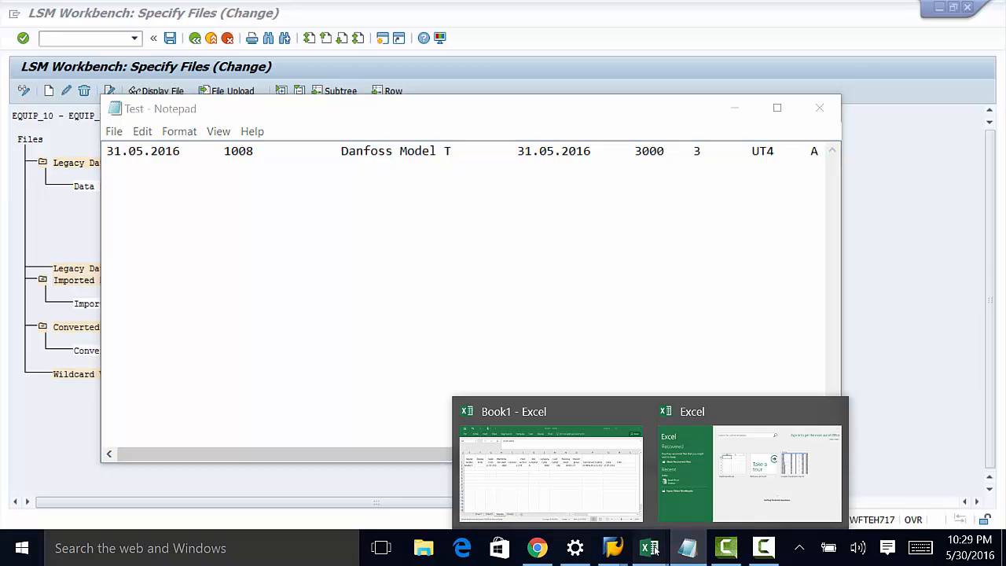
left_click(577, 483)
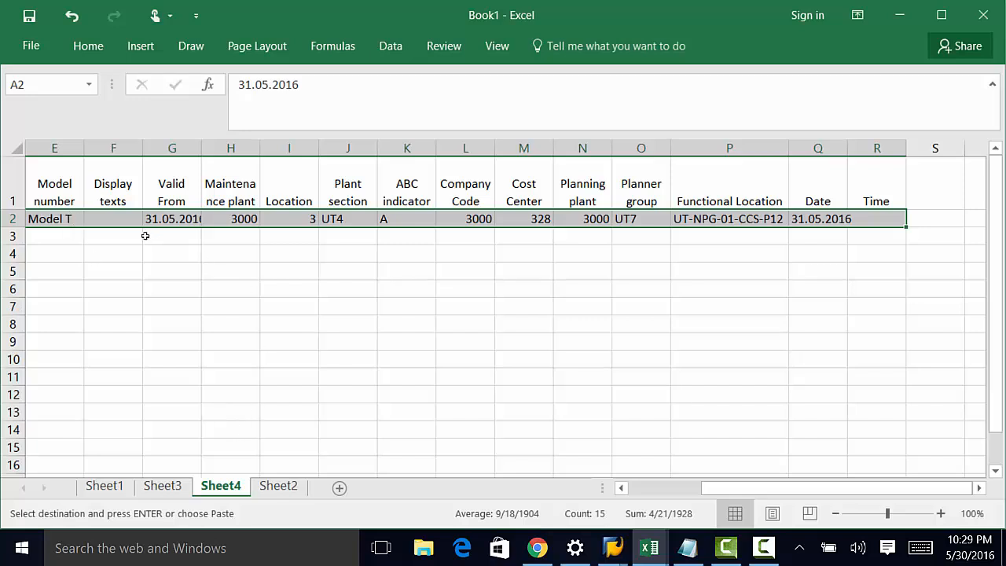
left_click(162, 487)
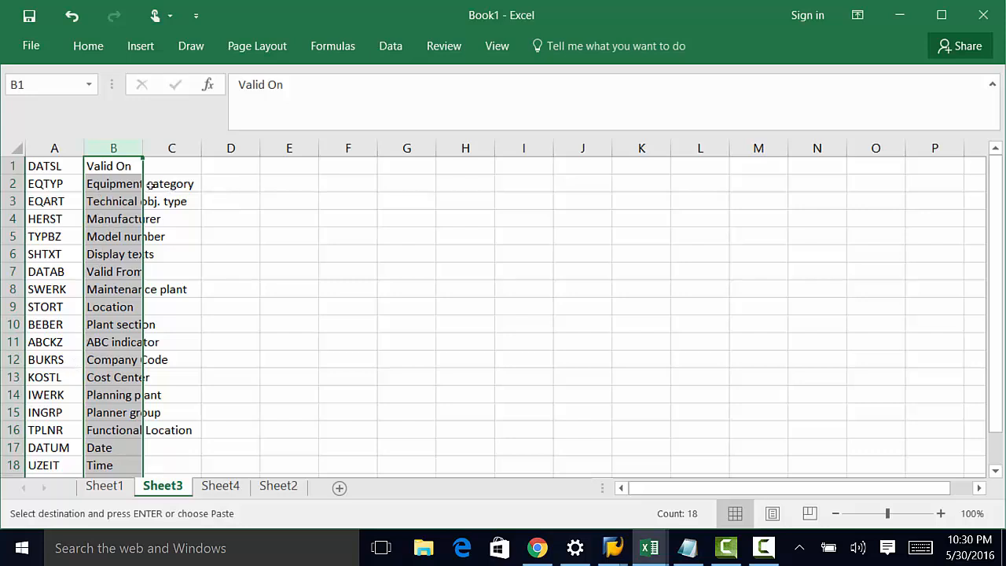
left_click(220, 486)
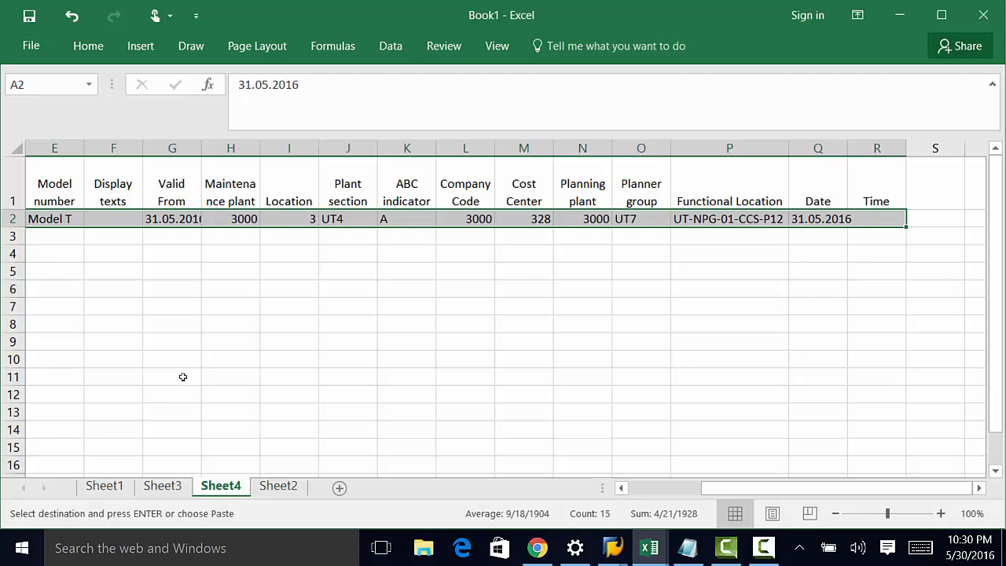
left_click(9, 220)
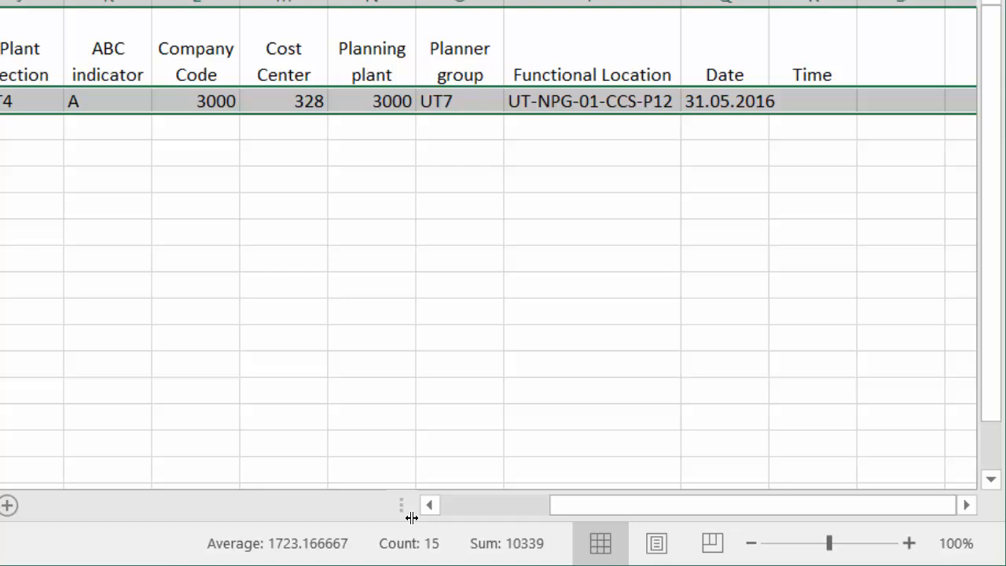
left_click_drag(579, 507, 460, 508)
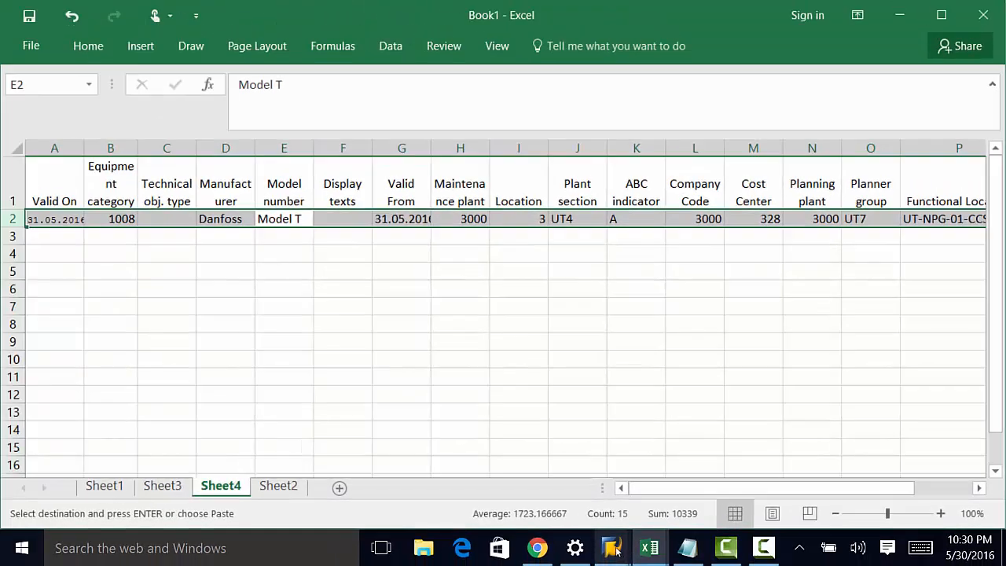
- Switch back to the SAP LSM Workbench, save the file specification, and return to the process steps
mouse_move(619, 543)
left_click(635, 477)
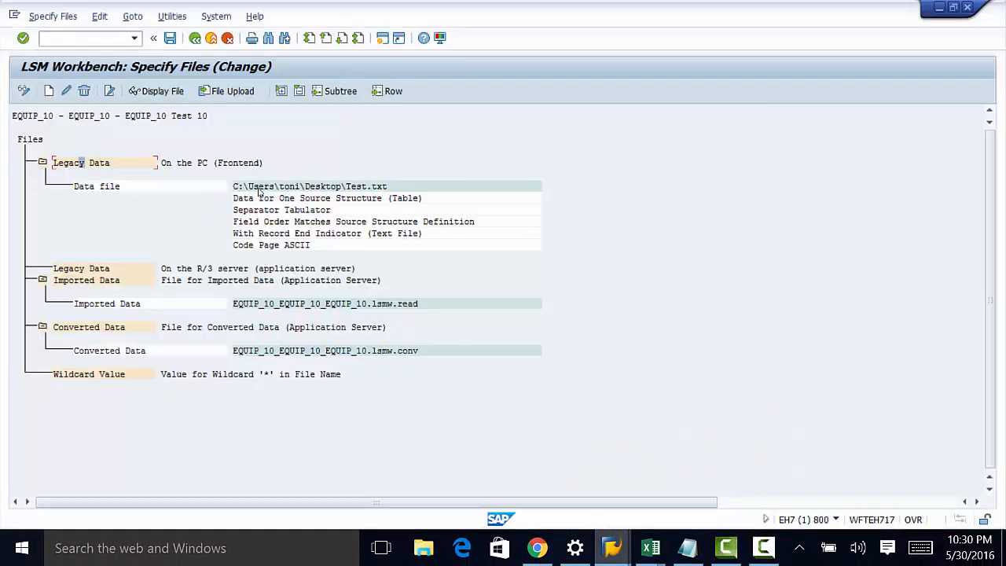
left_click(171, 38)
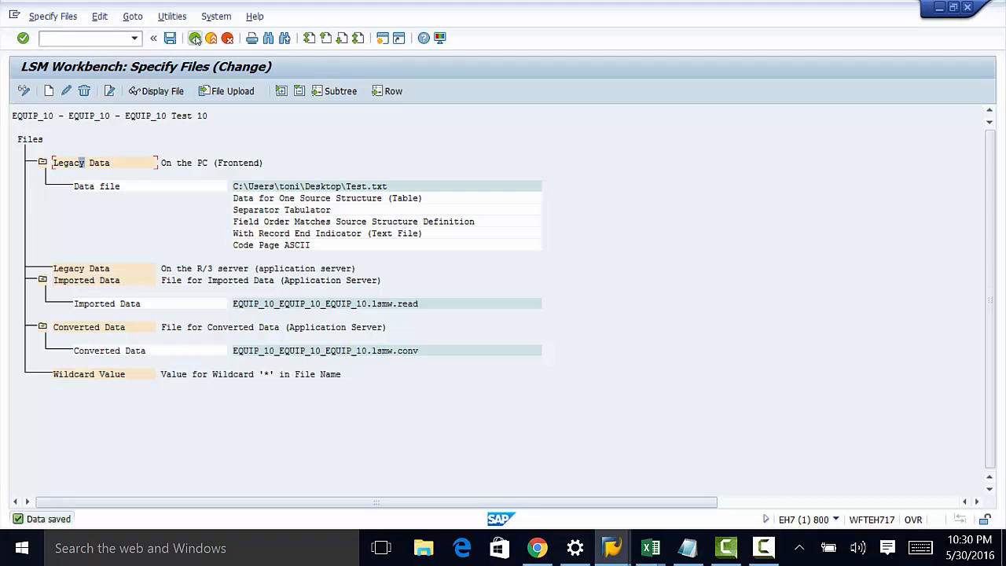
left_click(195, 39)
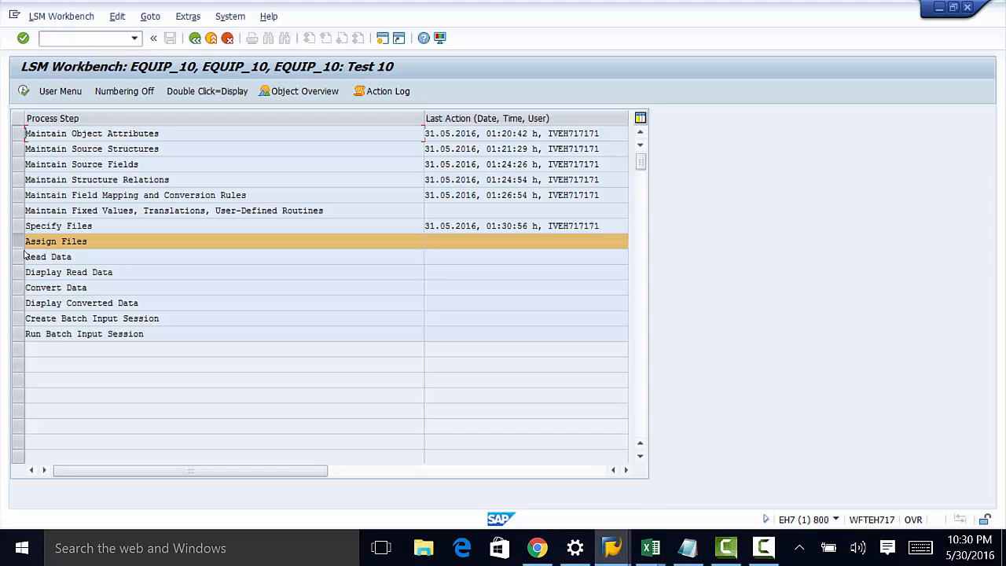
- In Assign Files, try to create a file assignment for STR_EQUIP in change mode, save, and return to the process steps
left_click(24, 91)
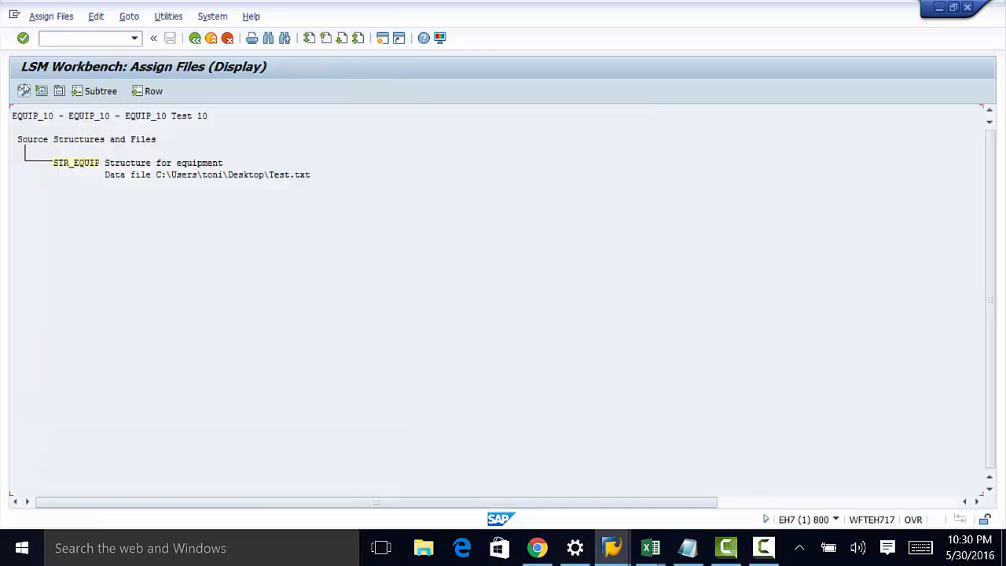
left_click(84, 164)
left_click(24, 91)
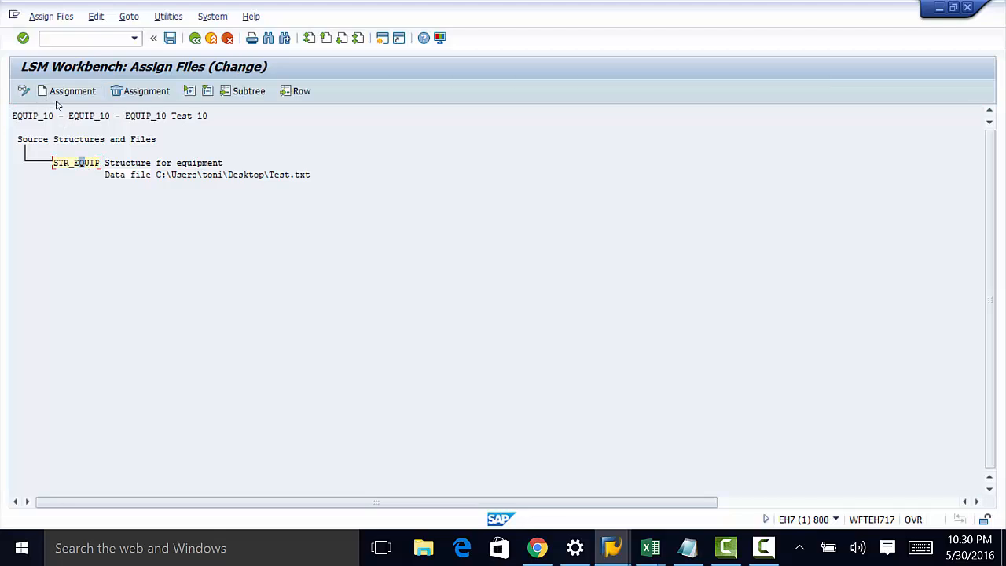
left_click(69, 91)
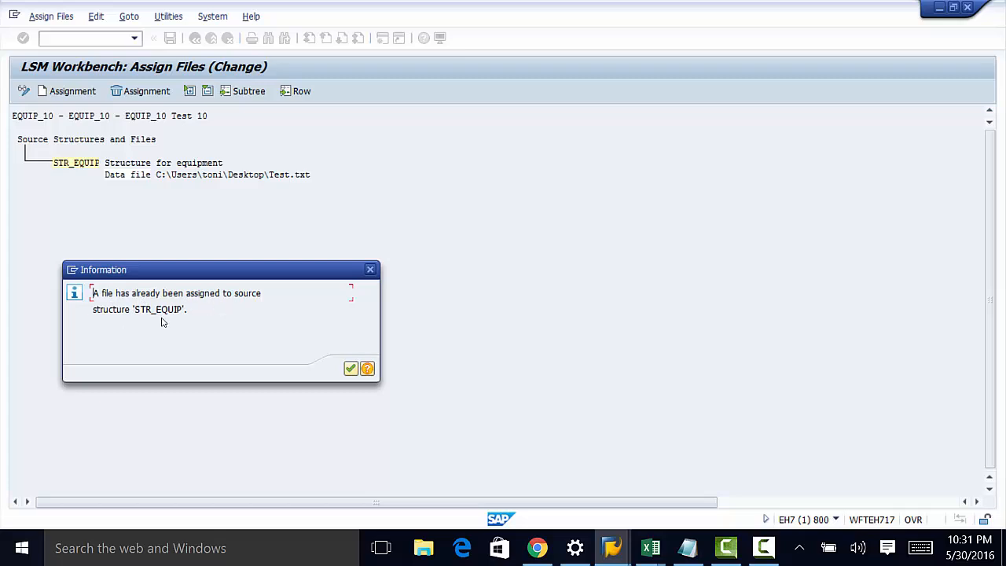
left_click(349, 368)
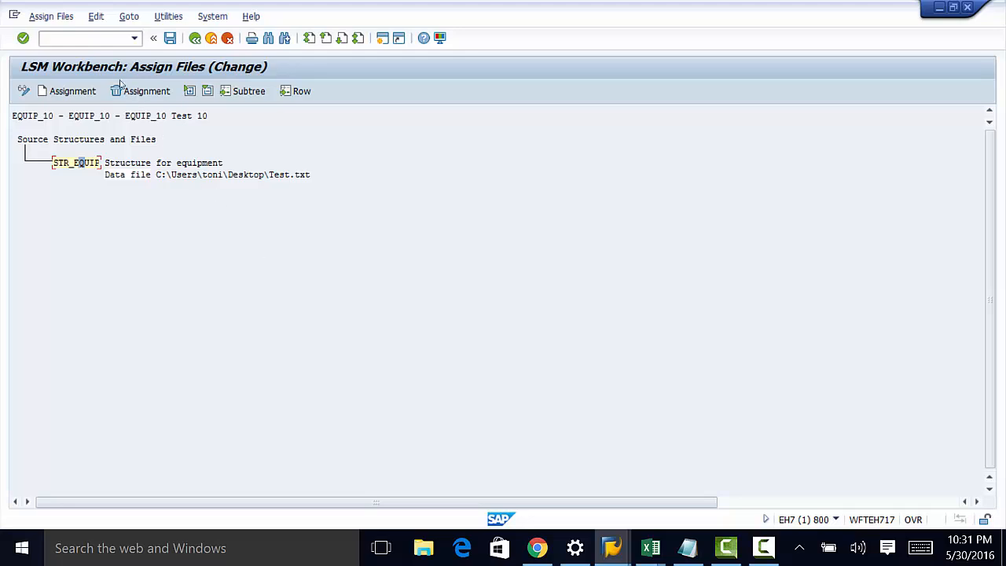
left_click(170, 38)
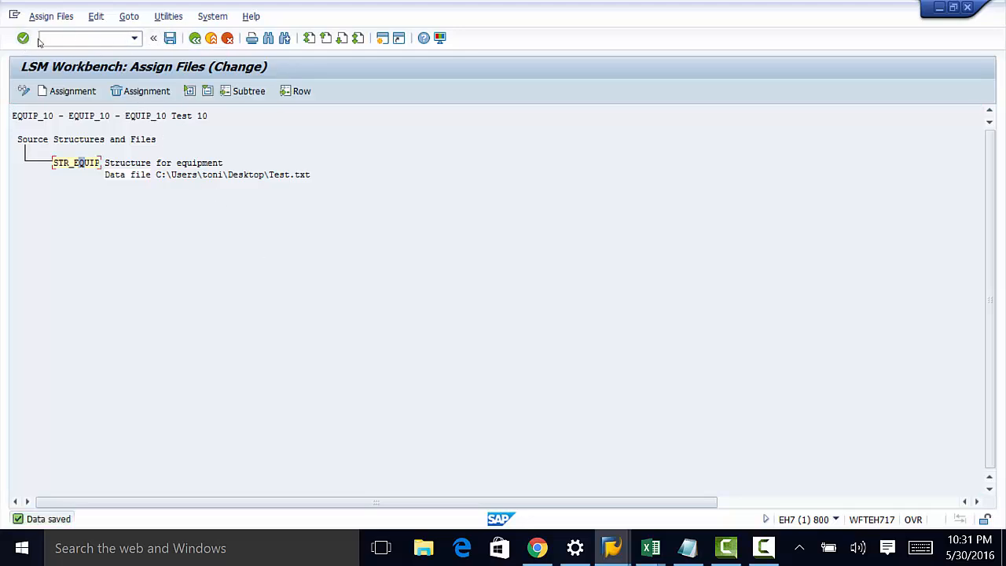
left_click(195, 38)
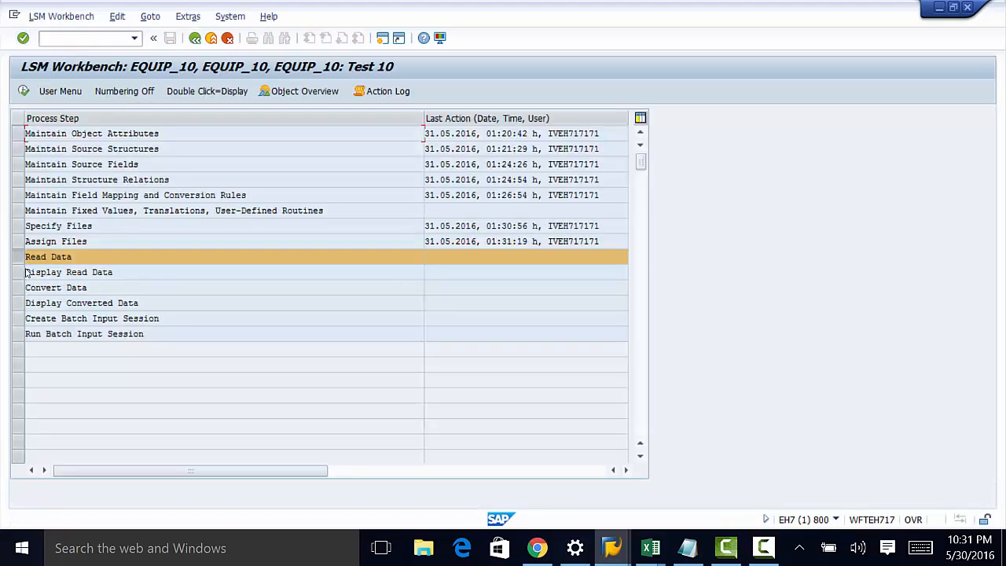
- Run the Read Data step for all transactions, allow access to Test.txt, and return to the process steps
left_click(17, 257)
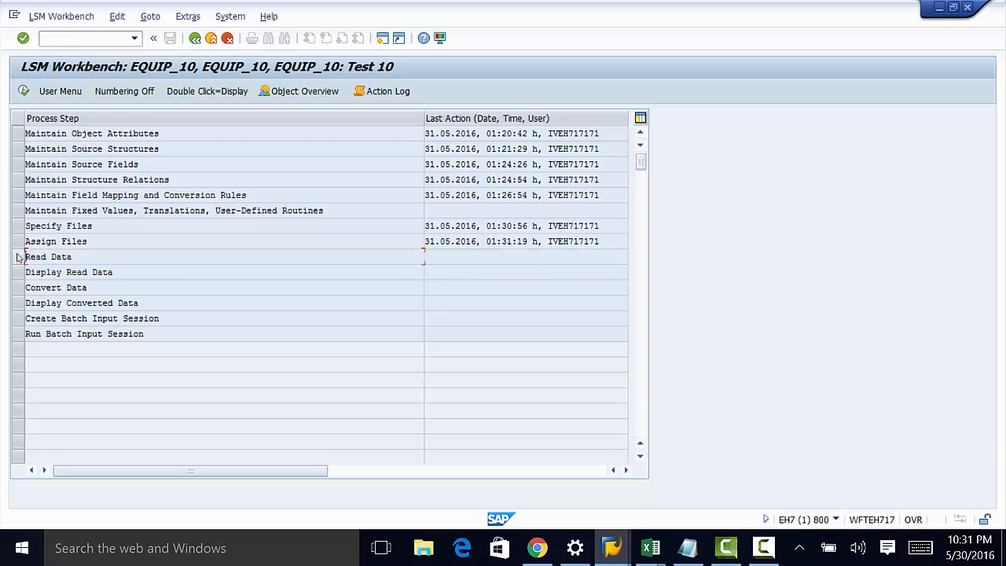
left_click(17, 257)
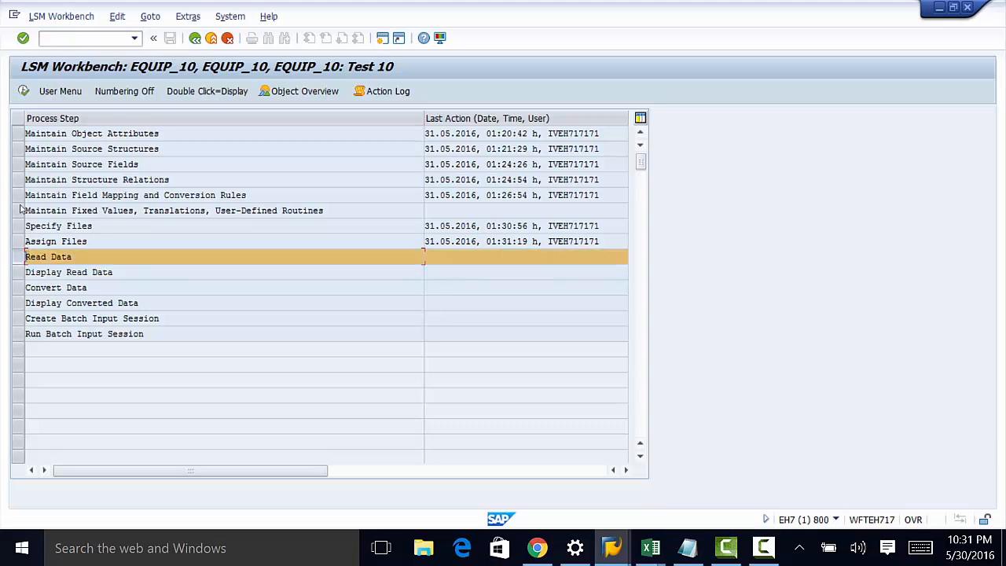
left_click(57, 92)
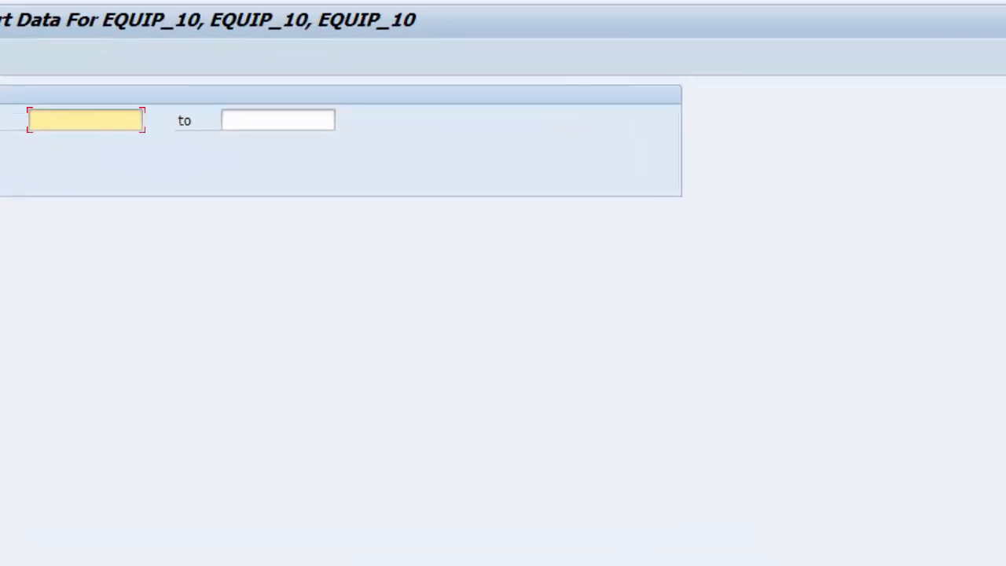
key("F8")
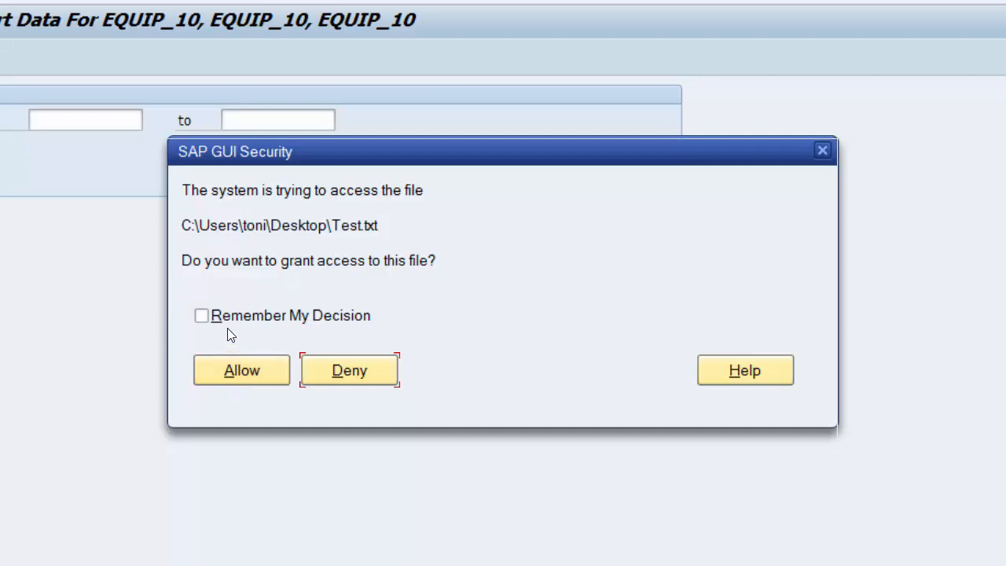
left_click(260, 376)
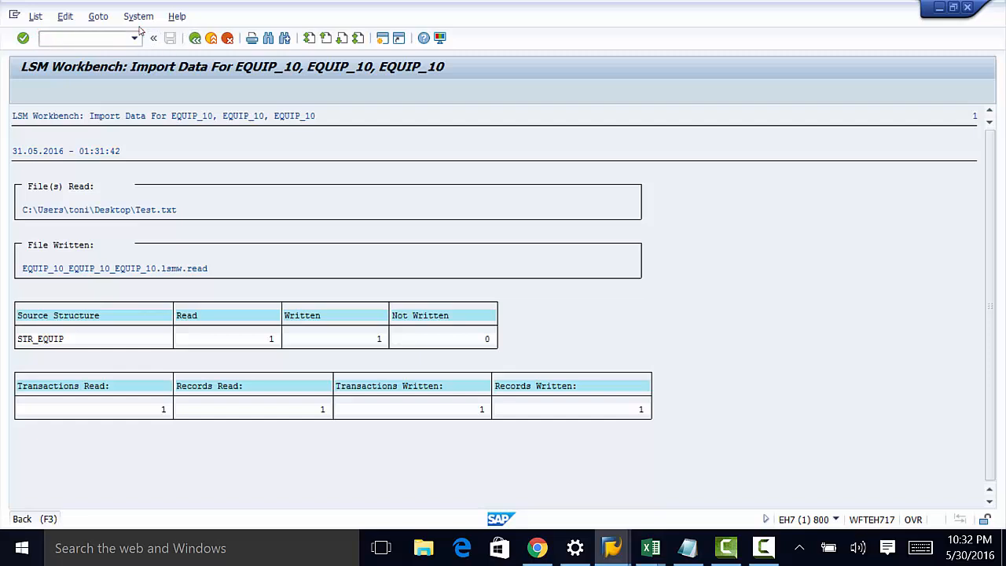
key("F3")
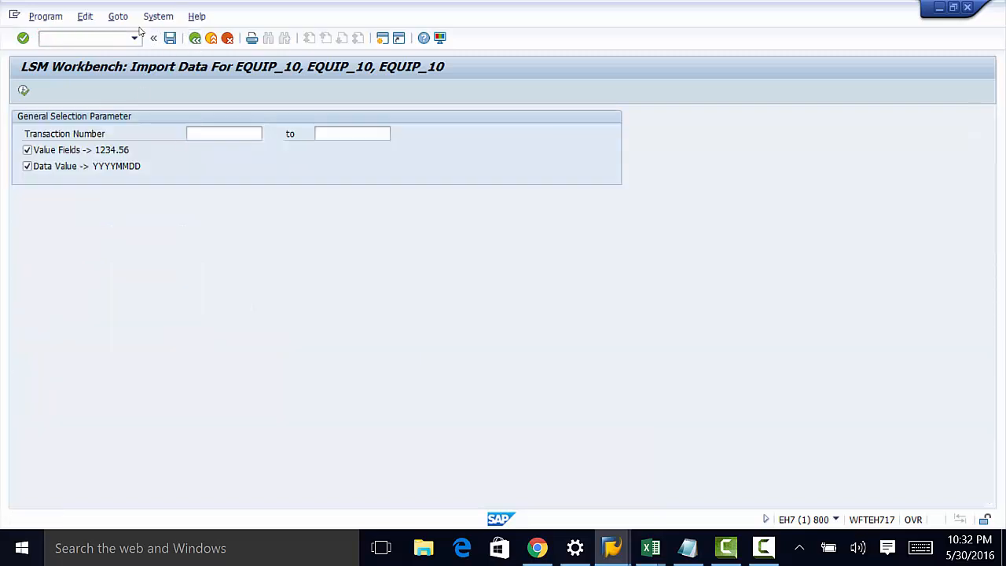
key("F3")
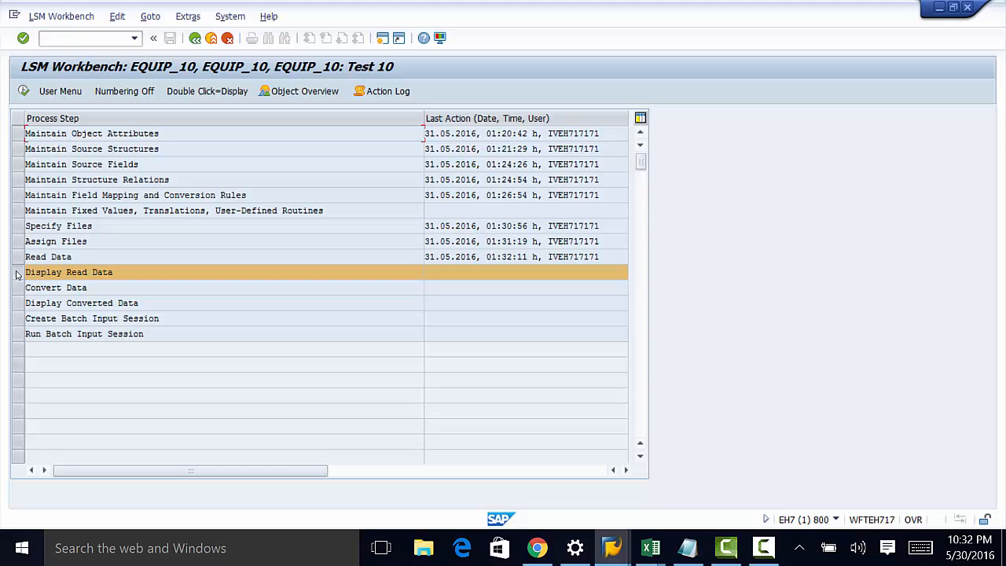
- Run the Display Read Data step with the default line range and open the field contents of the STR_EQUIP record
left_click(44, 93)
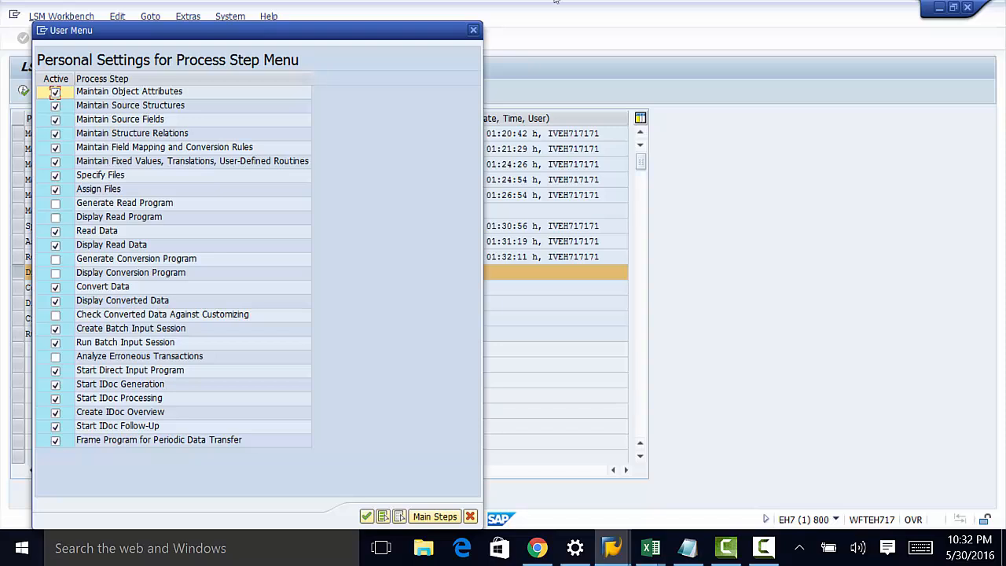
left_click(472, 30)
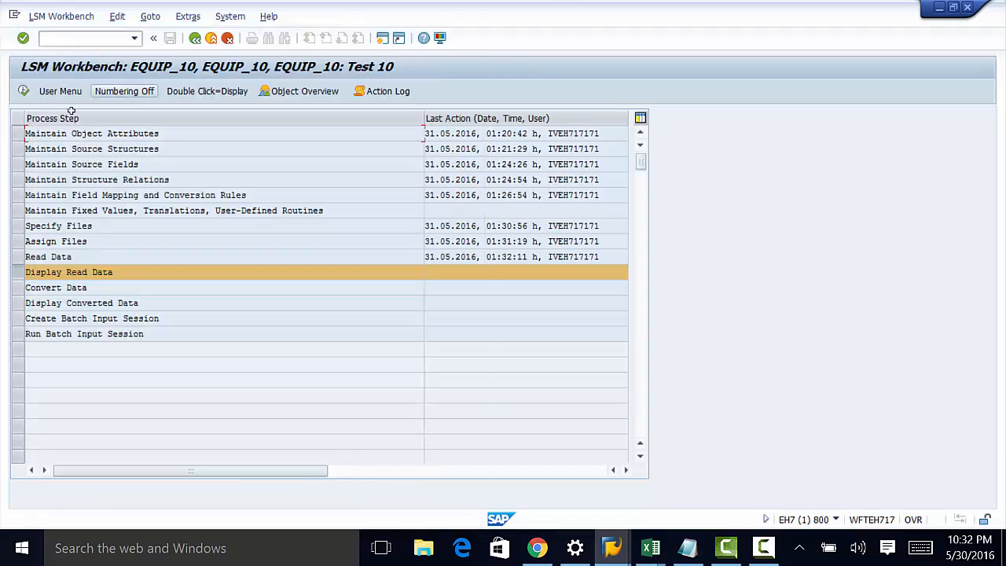
left_click(23, 92)
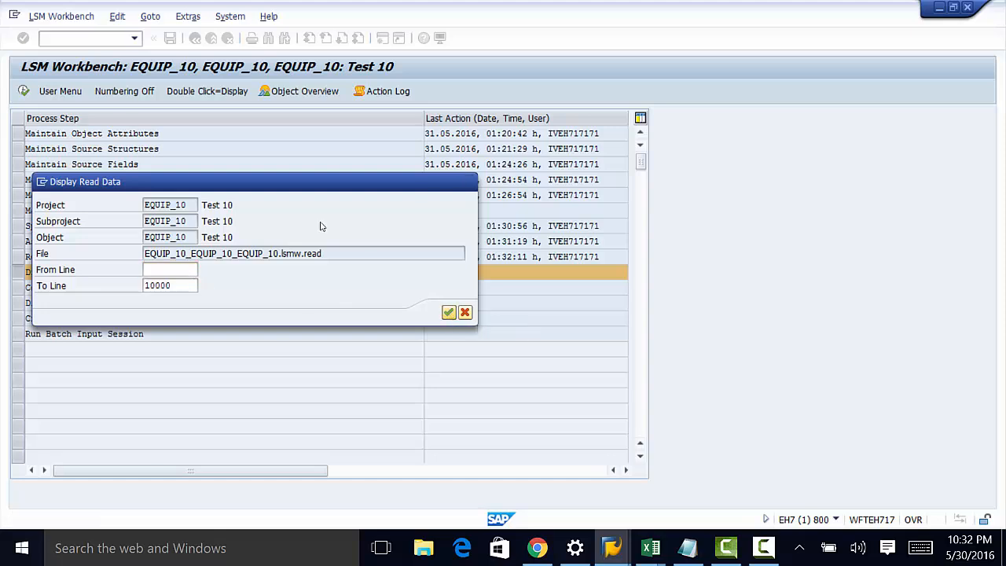
left_click(447, 312)
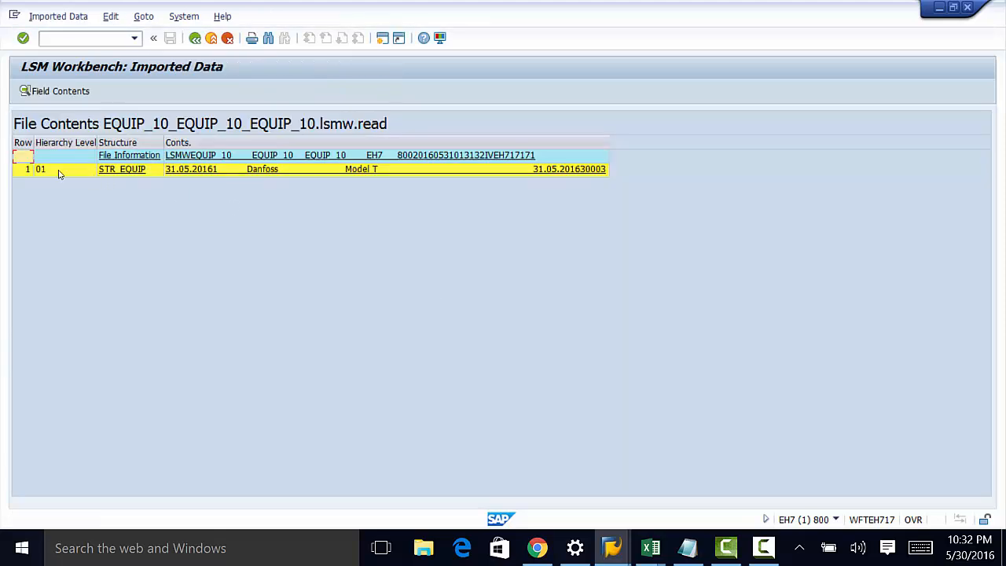
left_click(114, 172)
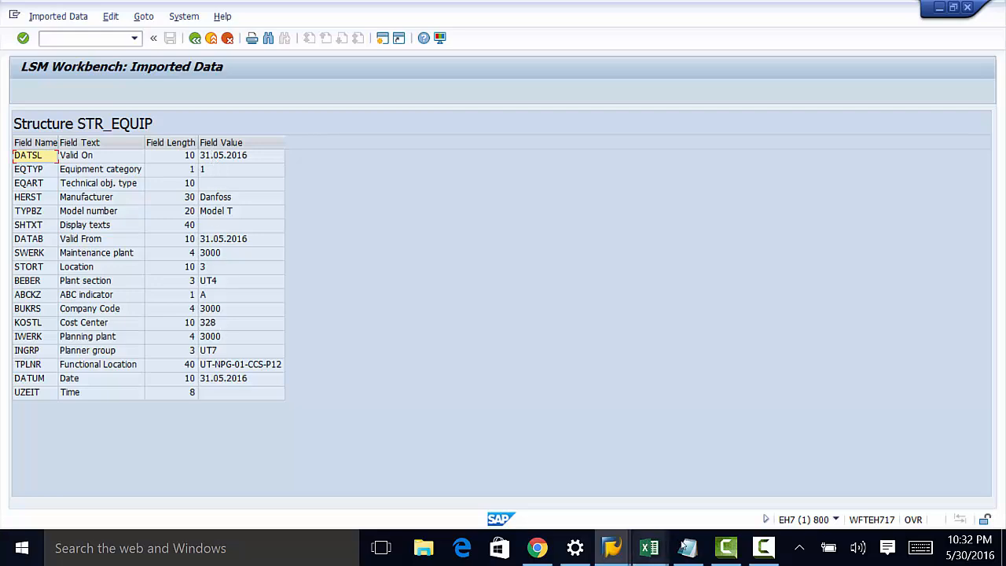
- Compare the imported STR_EQUIP values with the Test text file in Notepad, and return to the process steps in SAP
mouse_move(688, 548)
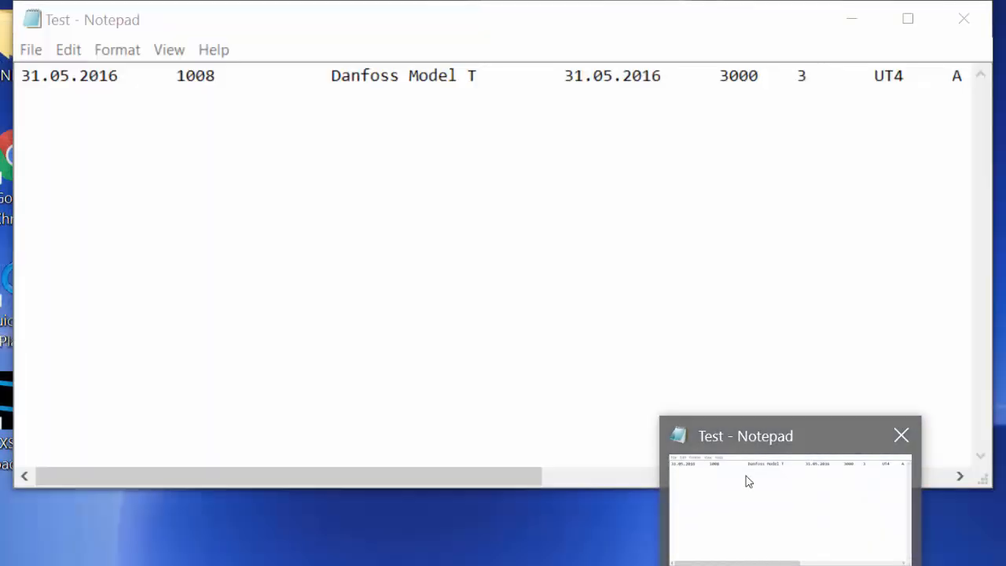
left_click(747, 480)
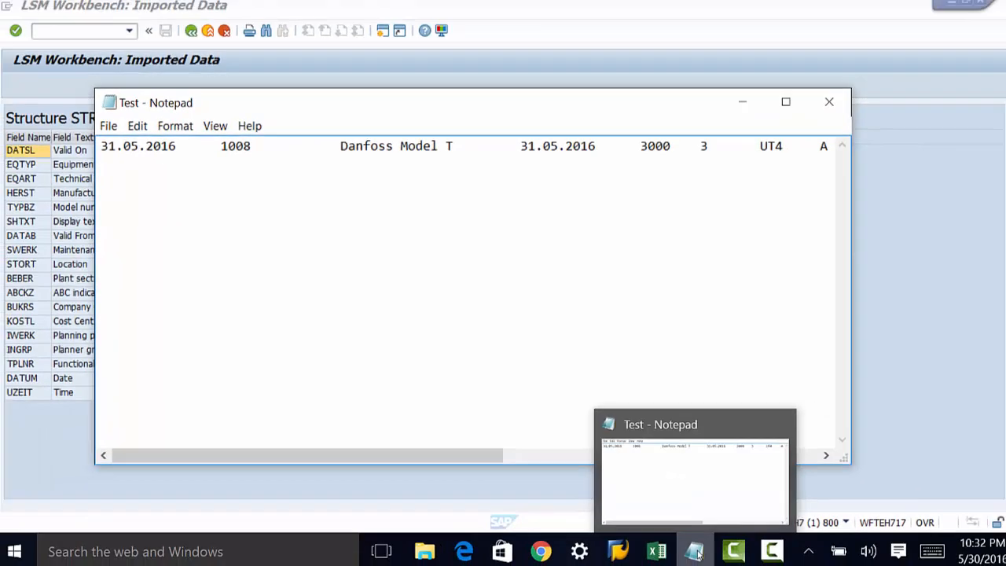
left_click(618, 553)
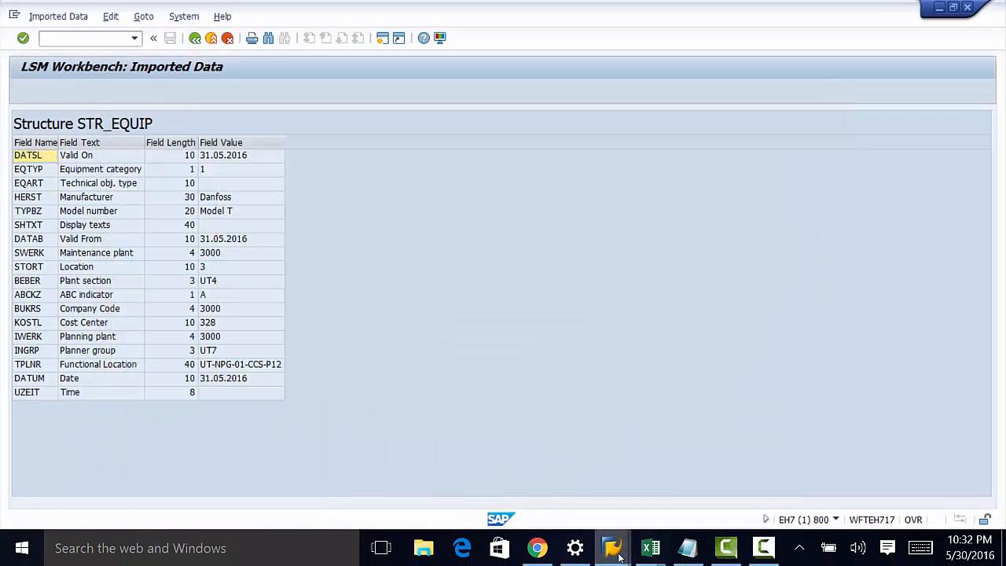
left_click(620, 557)
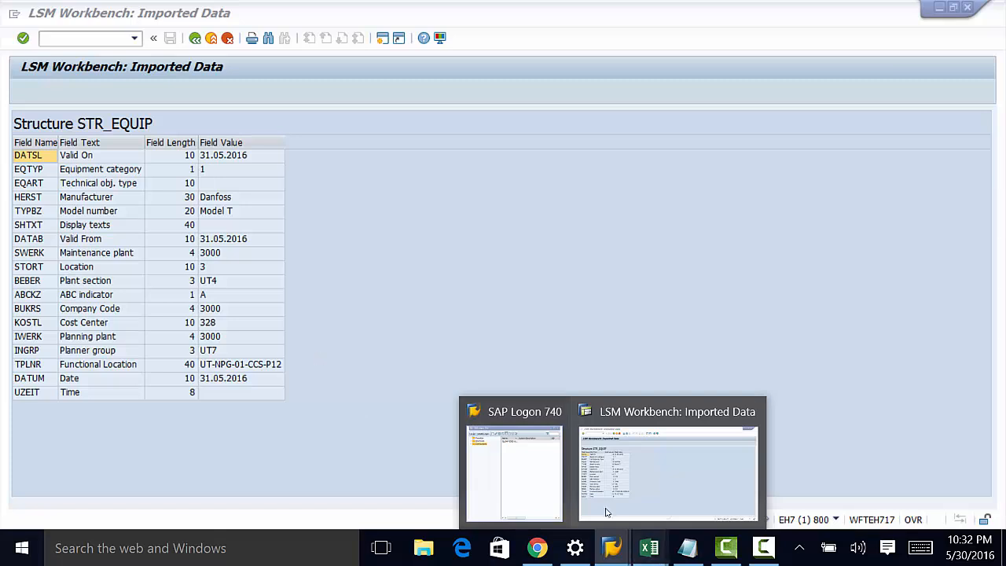
left_click(196, 39)
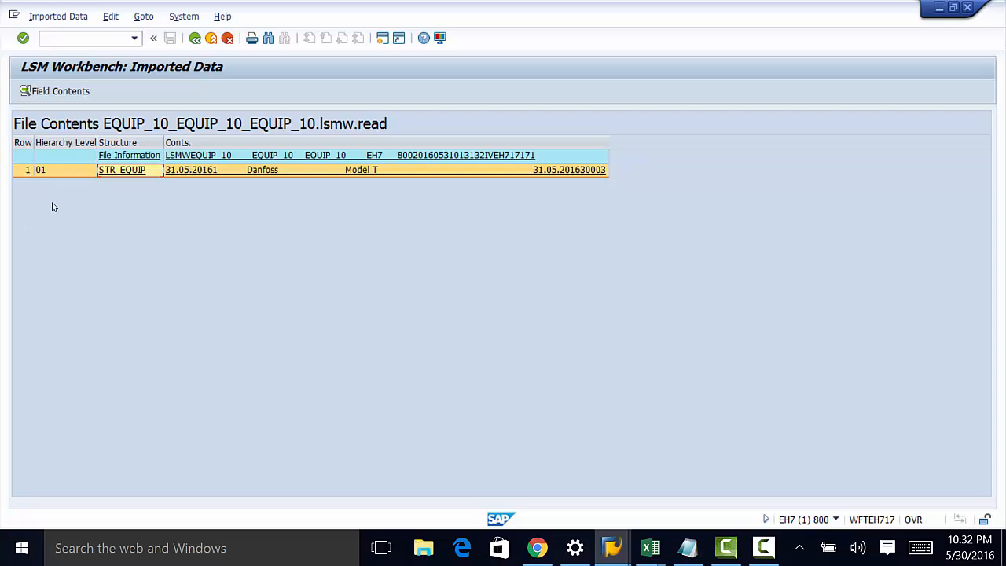
left_click(196, 39)
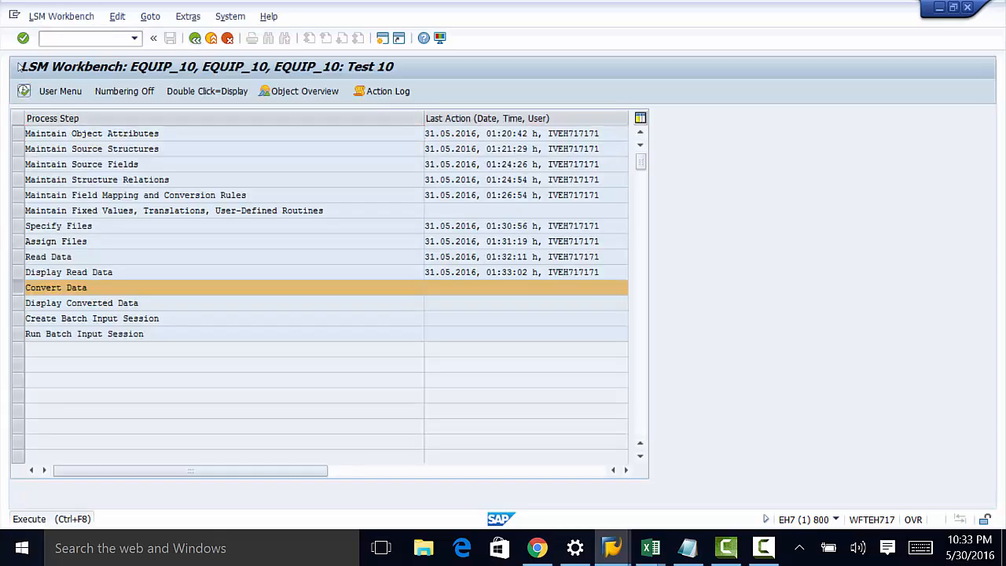
- Run the Convert Data step for all transactions and return to the process steps
left_click(24, 91)
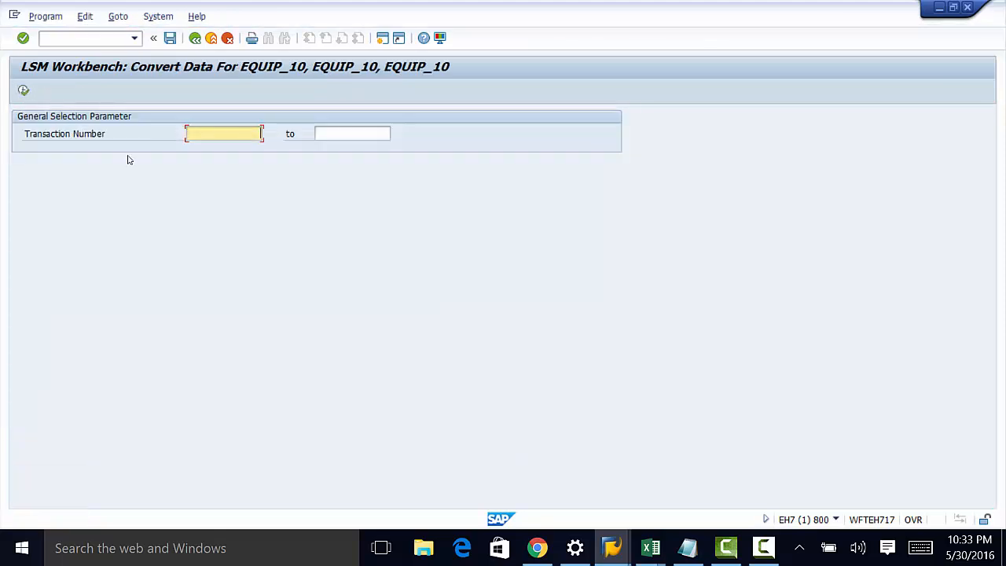
left_click(24, 90)
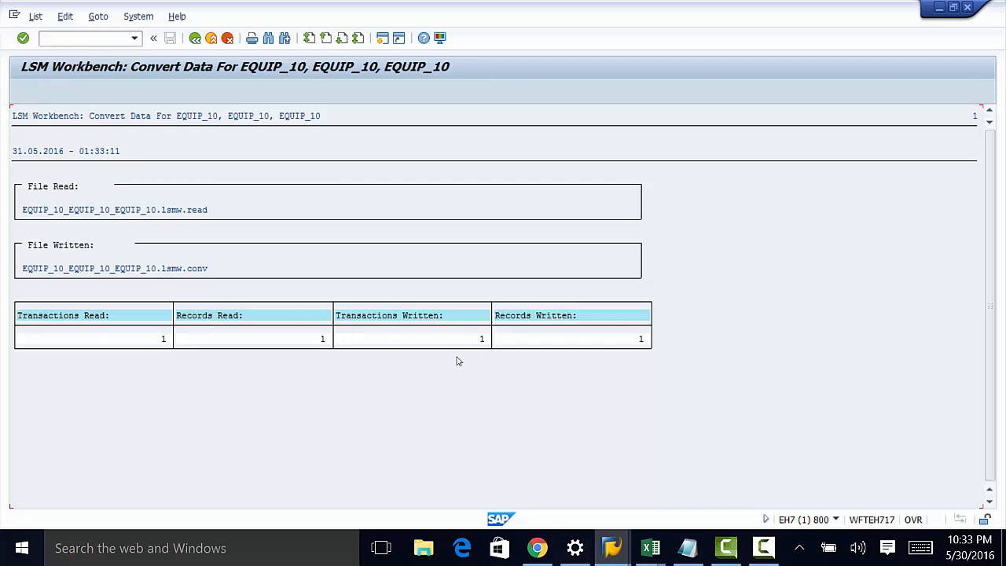
left_click(195, 38)
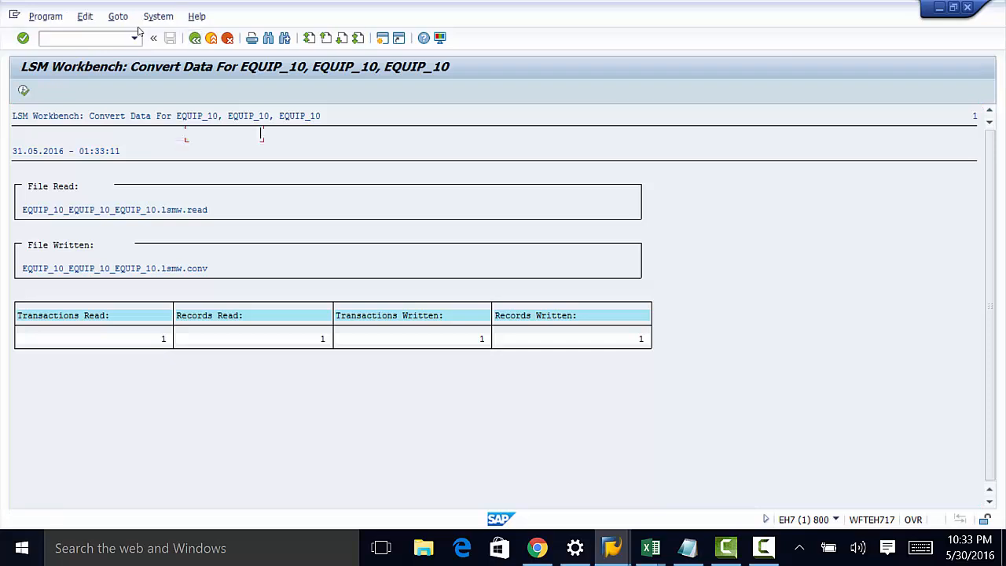
left_click(195, 39)
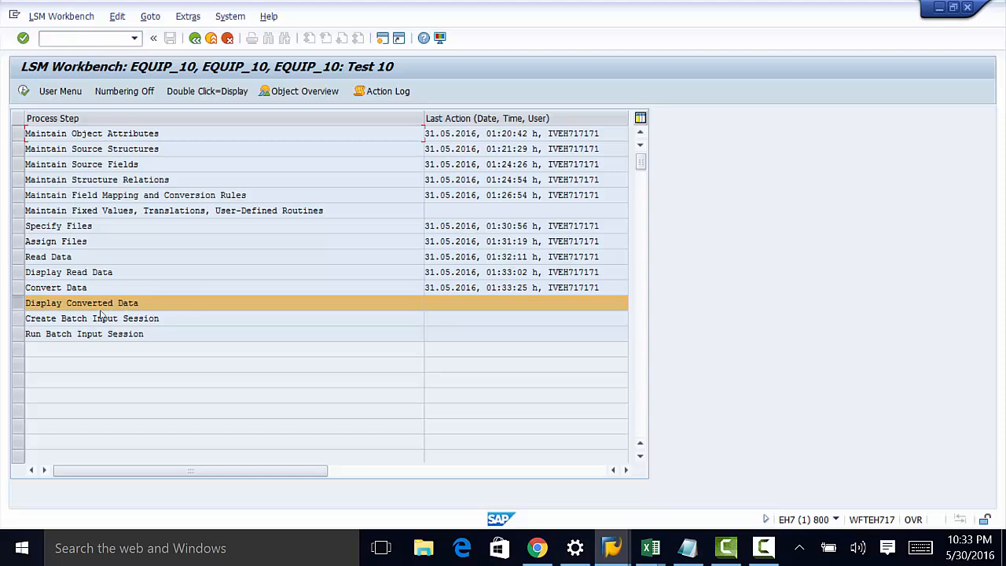
- Run the Display Converted Data step, examine the field values of the REC_10 record, and return to the process steps
left_click(18, 306)
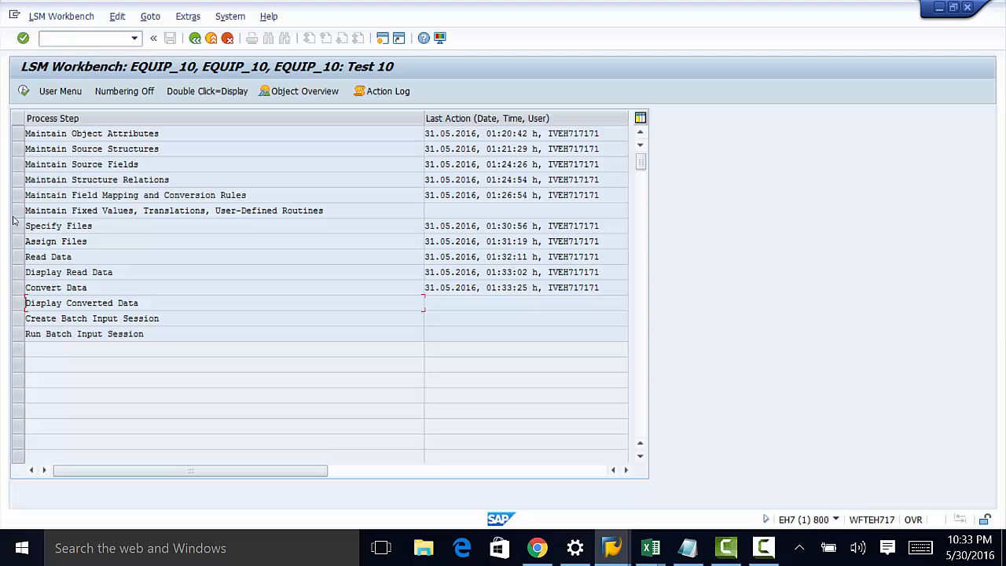
left_click(18, 307)
left_click(24, 91)
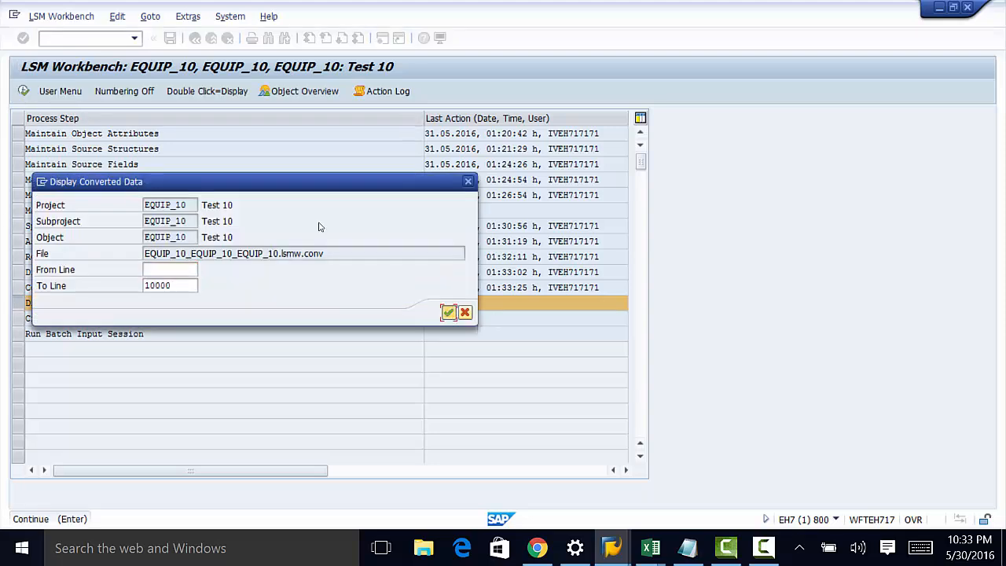
left_click(448, 312)
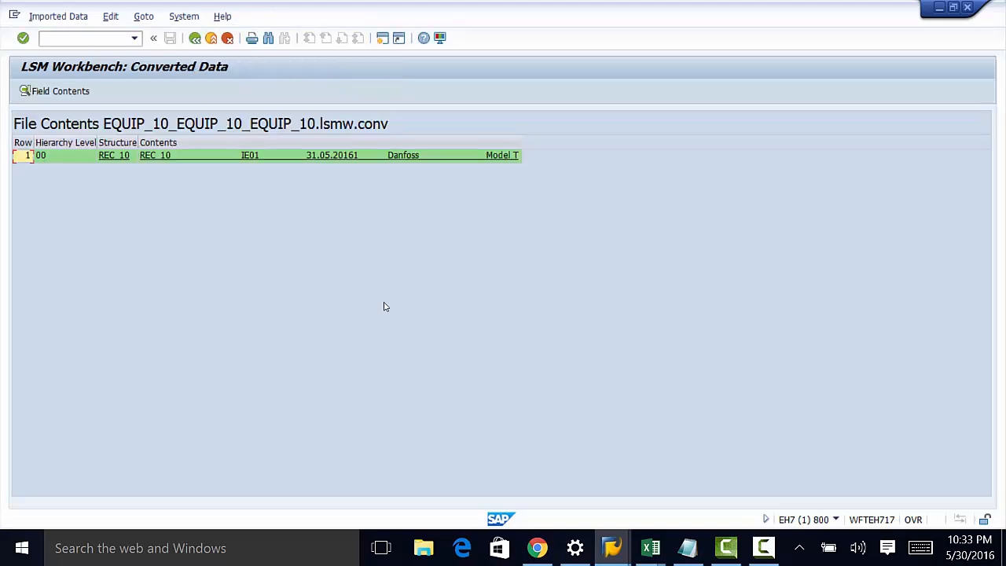
left_click(109, 159)
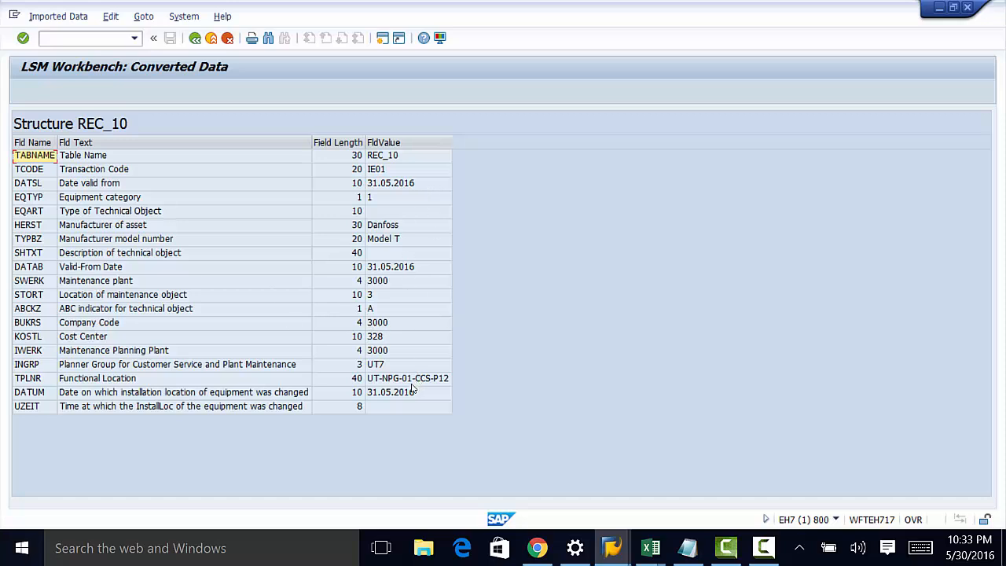
left_click(195, 38)
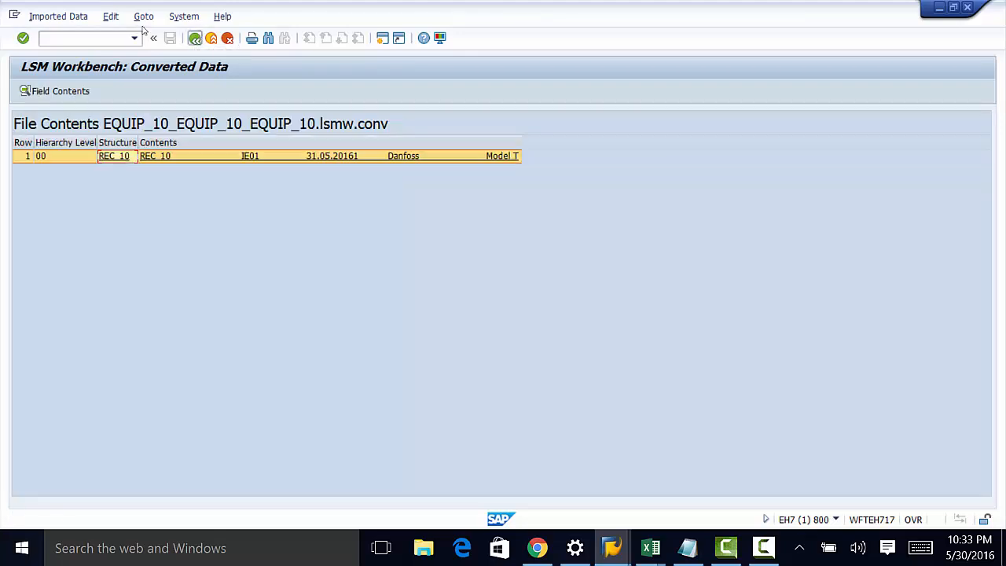
left_click(197, 39)
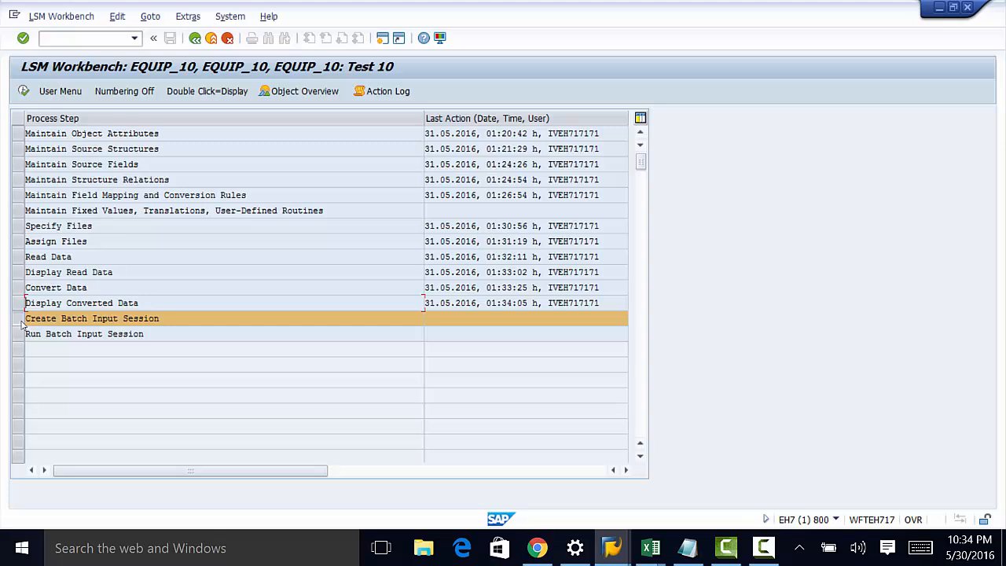
- Create the batch input session EQUIP_10 from the converted file, with the option to keep batch input folders enabled
left_click(25, 92)
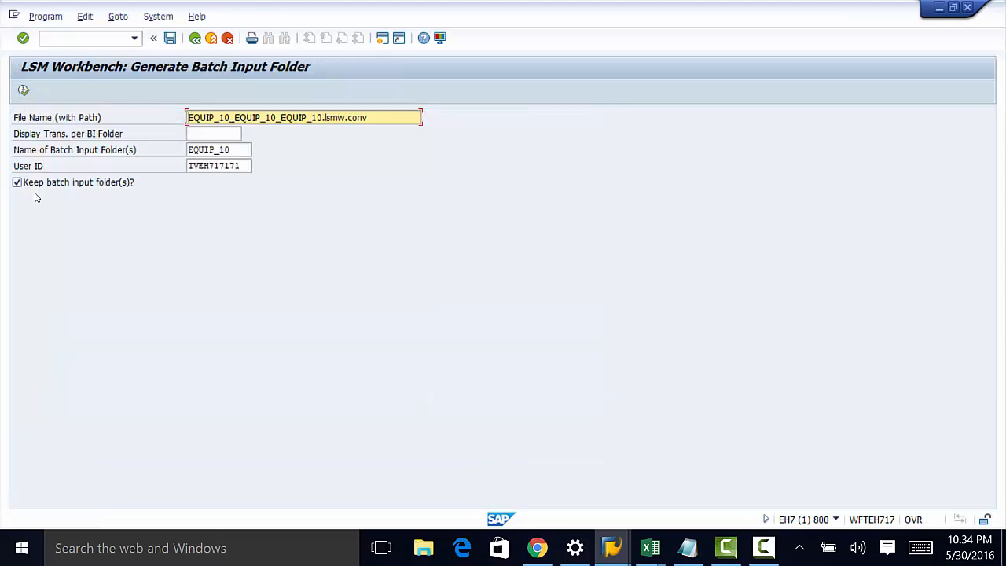
left_click(18, 186)
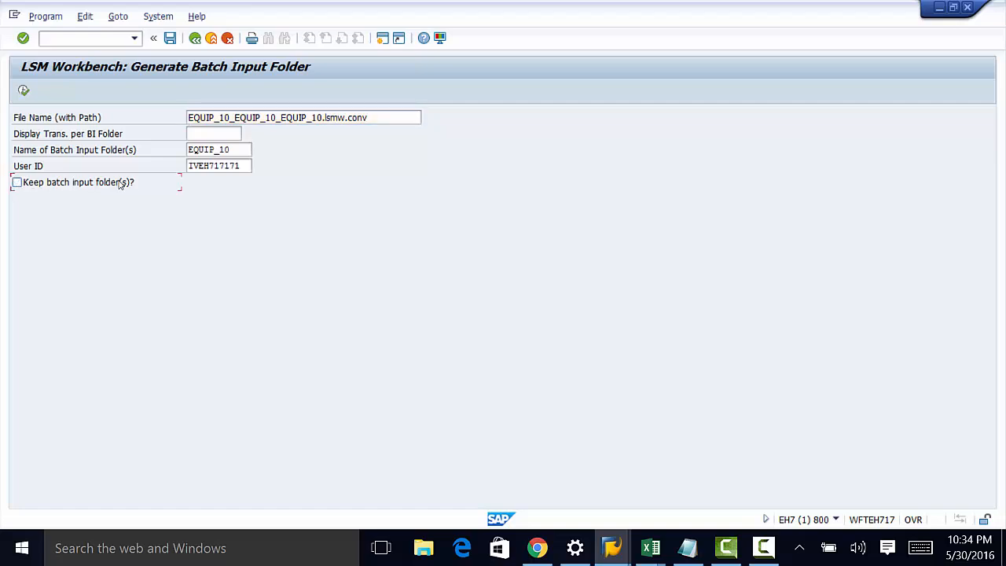
left_click(16, 182)
left_click(24, 90)
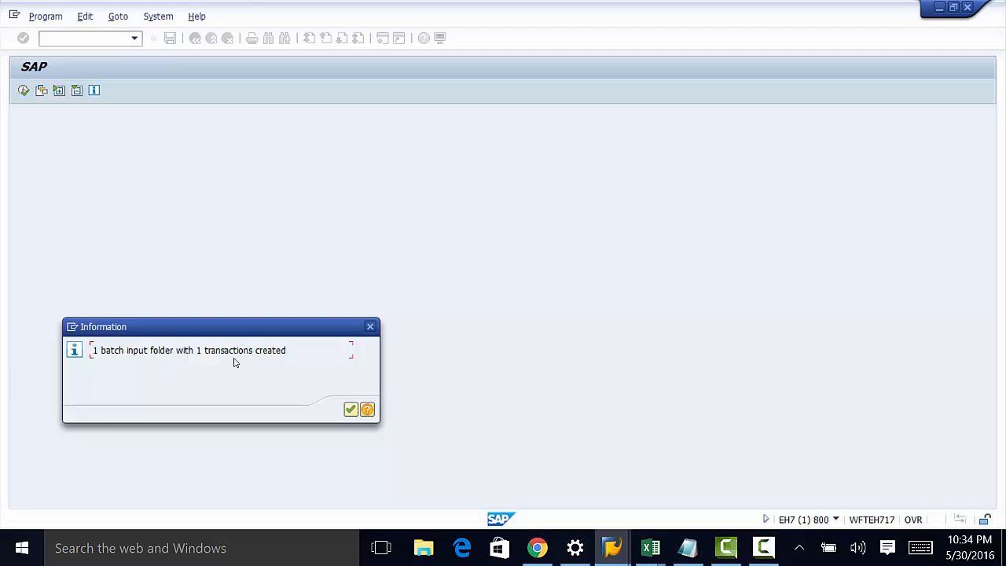
left_click(351, 408)
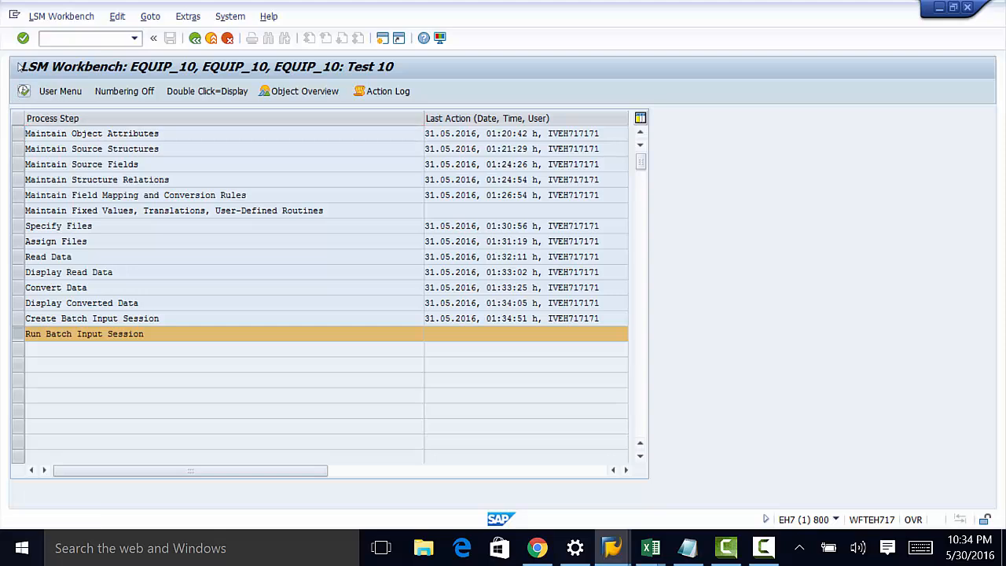
- Run the Batch Input Session step and process session EQUIP_10 in foreground mode with Dynpro standard size
left_click(24, 91)
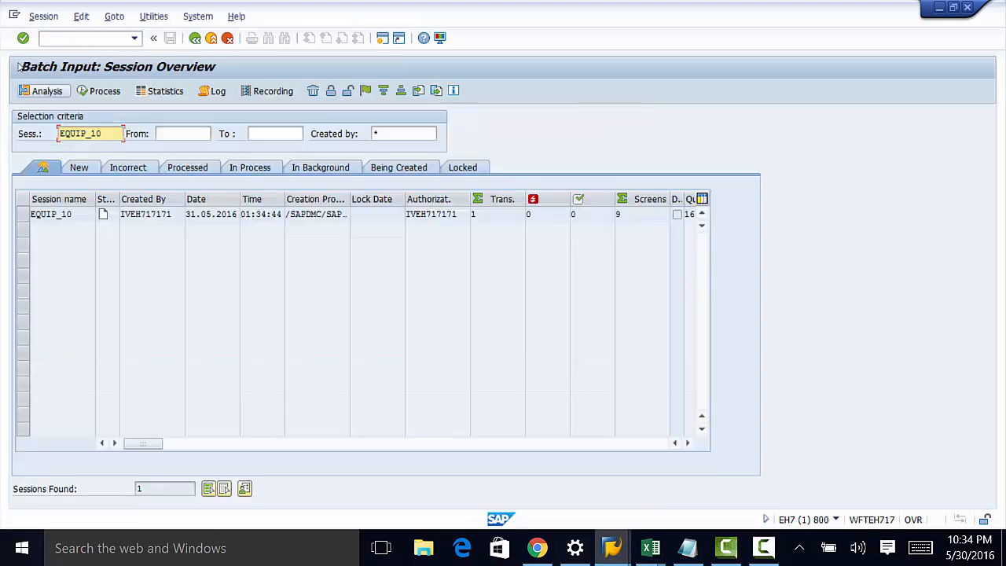
left_click(22, 215)
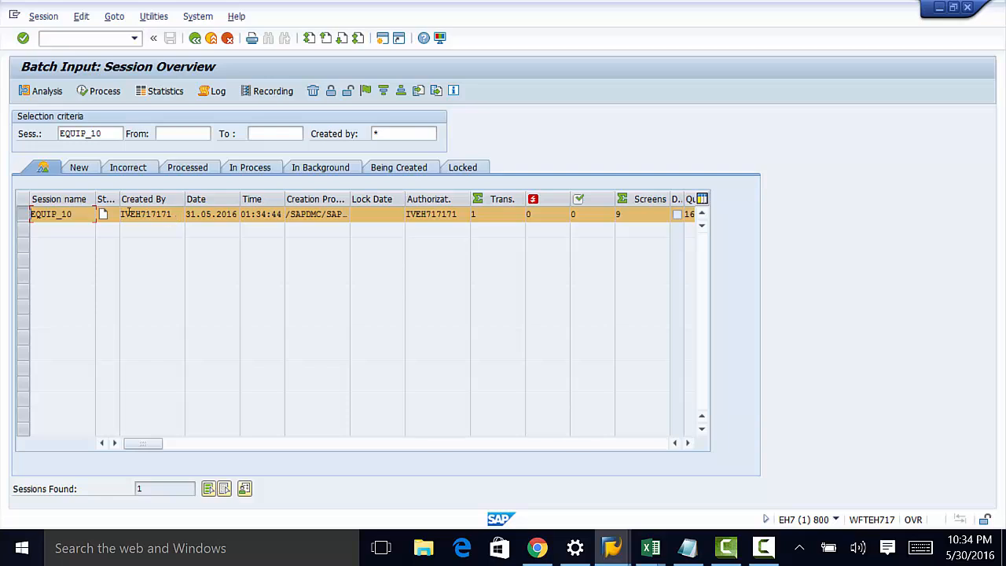
left_click(100, 91)
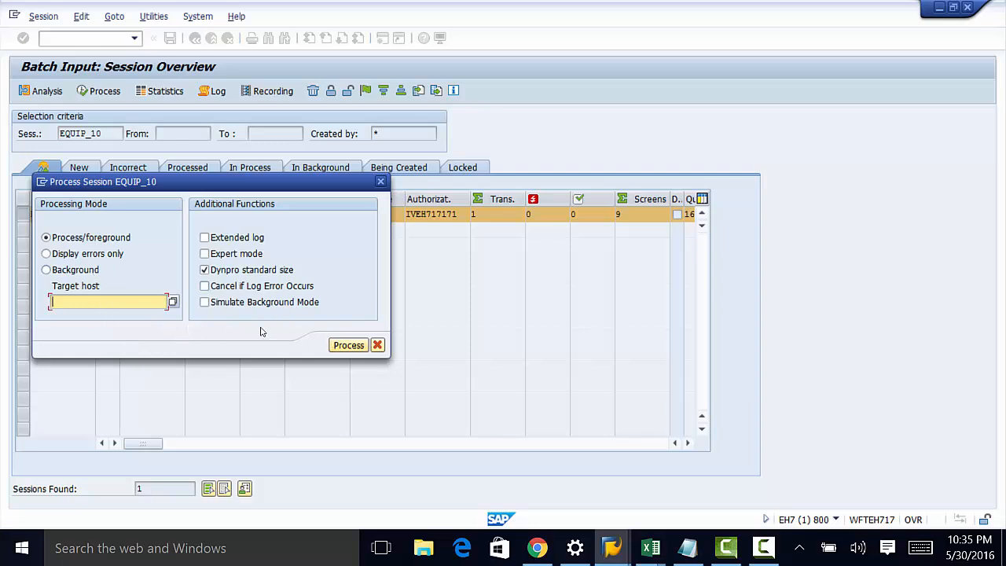
left_click(351, 345)
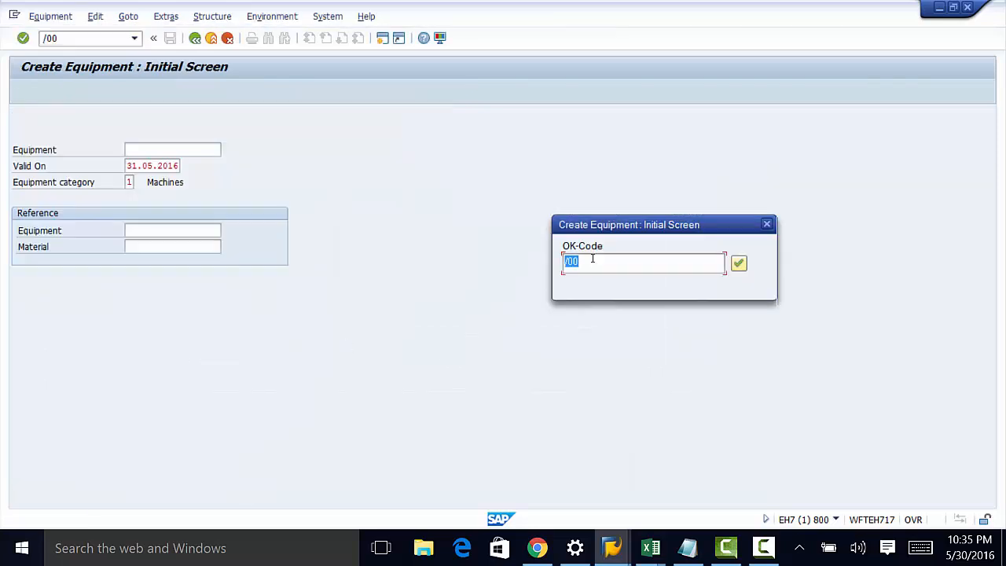
- Execute the /00 code on the Create Equipment initial screen and set the equipment category to A (Machines)
left_click_drag(686, 226, 491, 190)
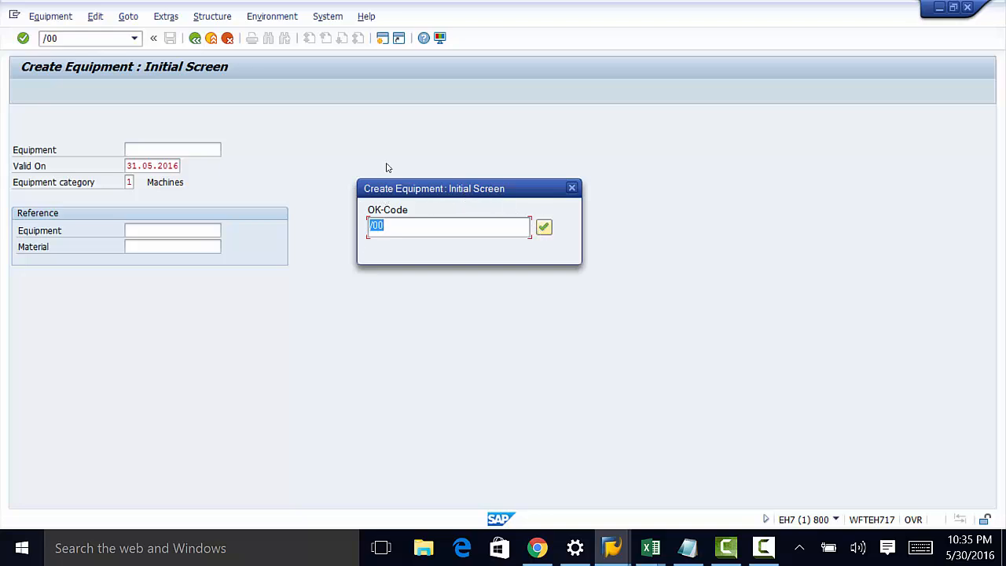
key("Return")
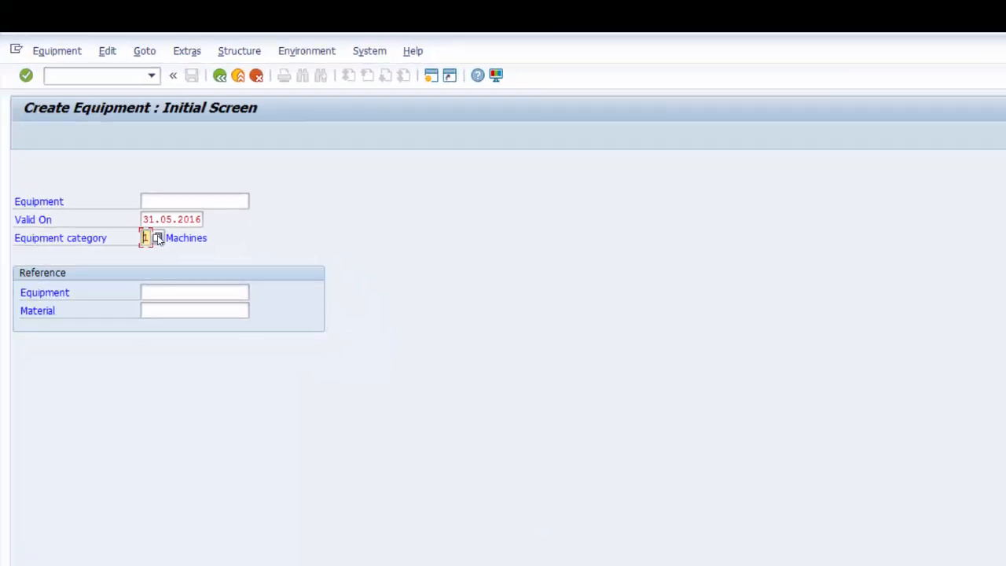
left_click(175, 240)
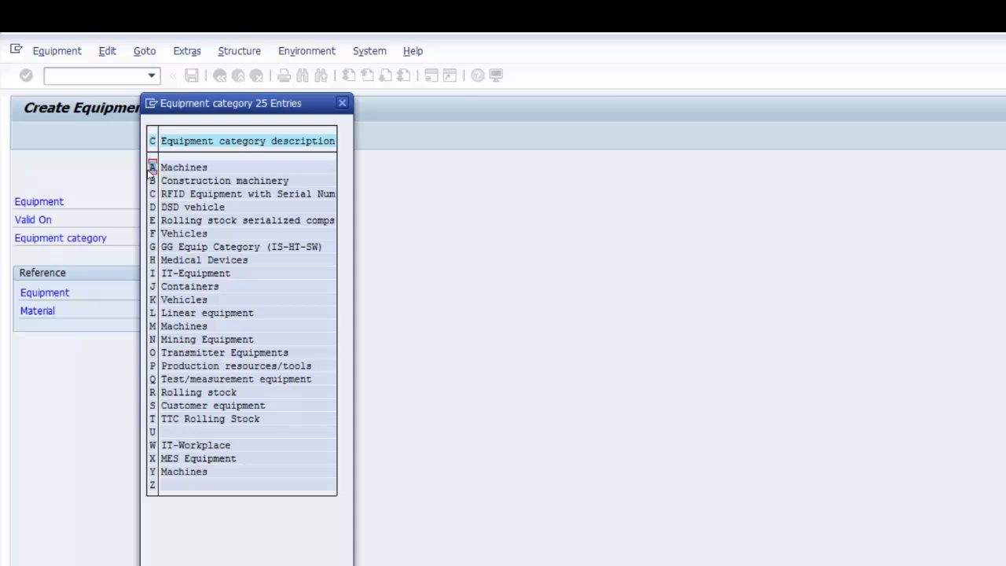
double_click(153, 167)
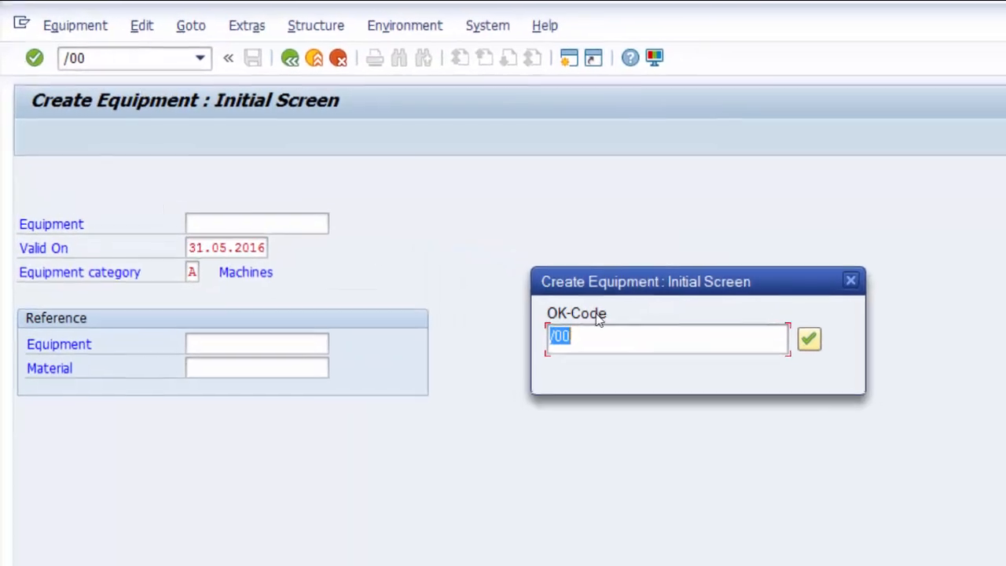
- Execute the codes /00, =T\02, =T\03 and =T\04 to advance equipment creation through General Data, Location and Organization to Structure
left_click(816, 340)
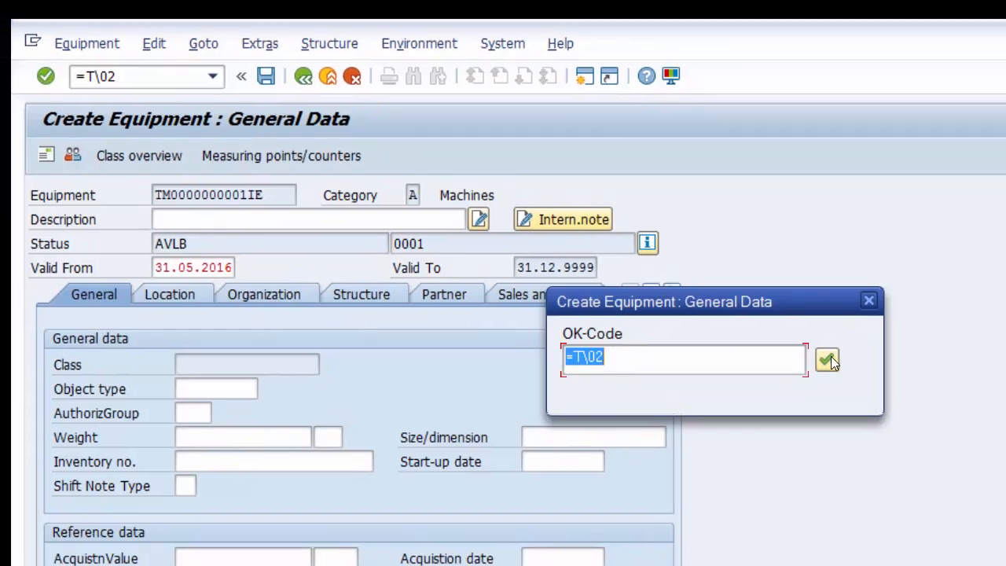
left_click(816, 340)
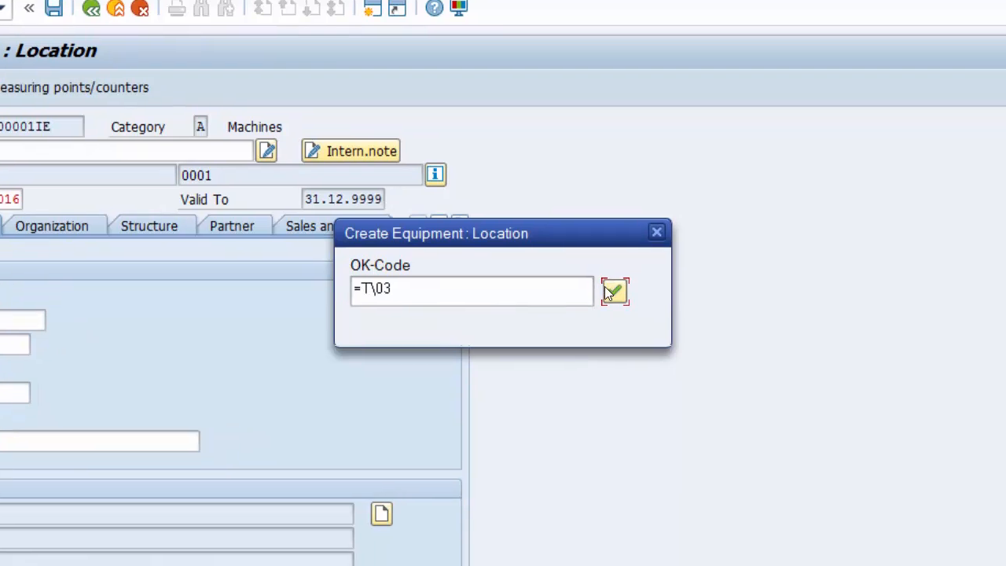
left_click(699, 319)
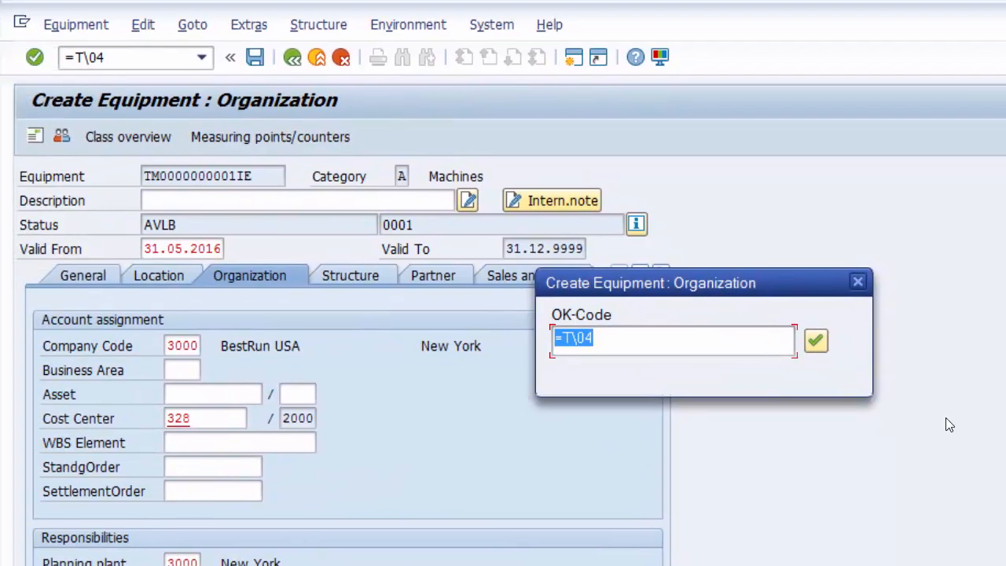
left_click(823, 341)
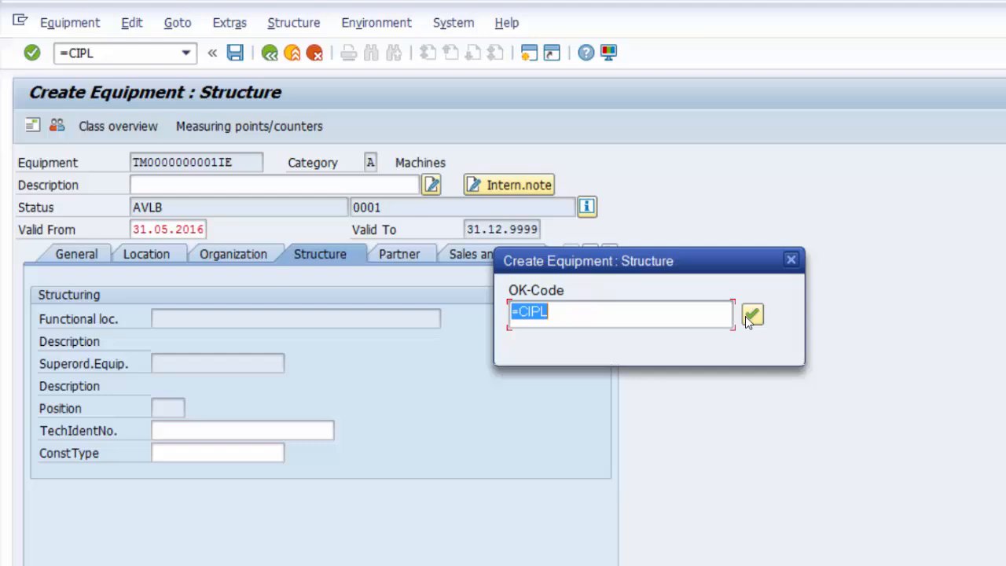
- Execute =CIPL and =EXIT on the Structure screen to install the equipment at functional location UT-NPG-01-CCS-P12
left_click(814, 343)
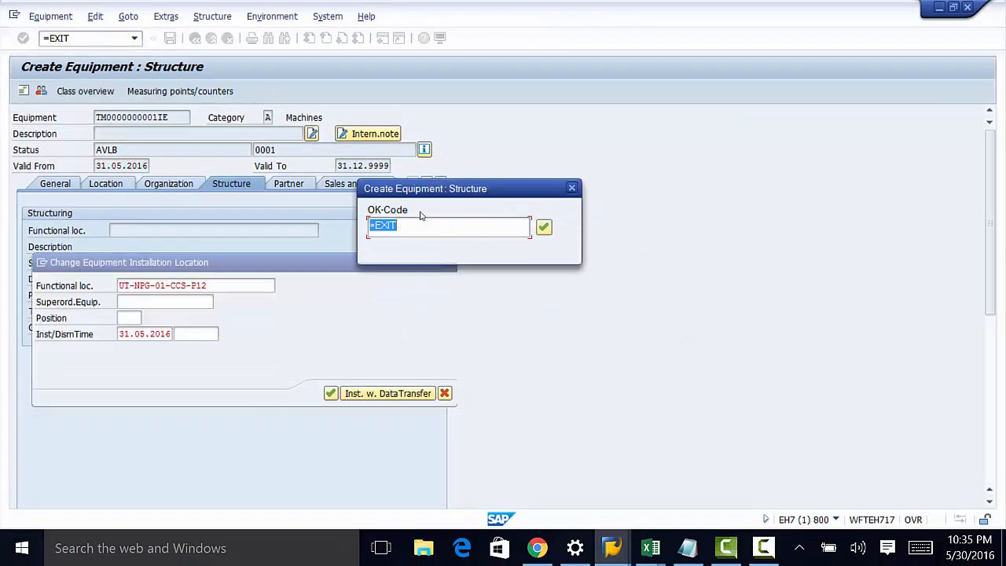
left_click(543, 228)
left_click(543, 228)
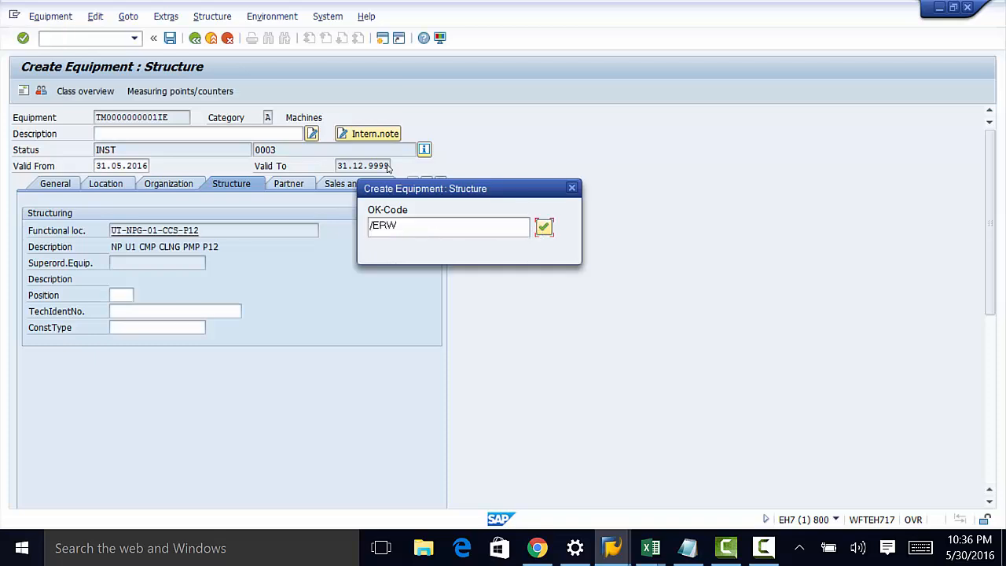
- Execute the remaining code on the Structure screen to finish processing session EQUIP_10, and return to the session overview
left_click(543, 228)
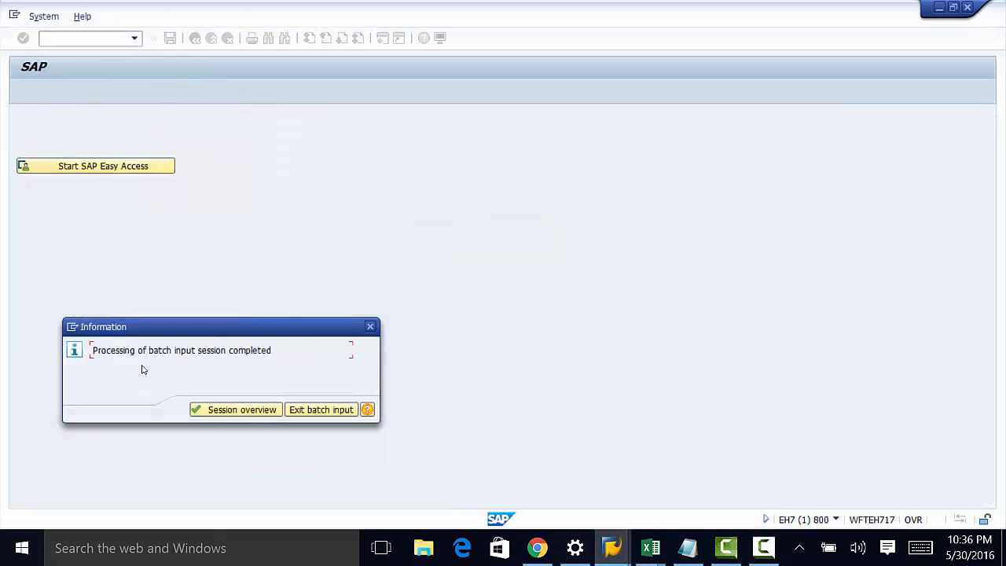
left_click(228, 411)
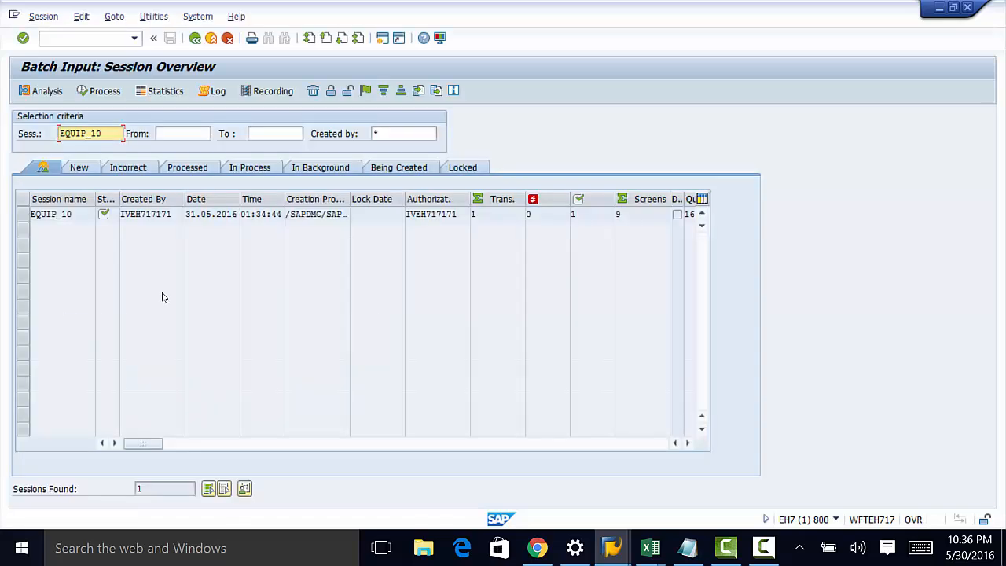